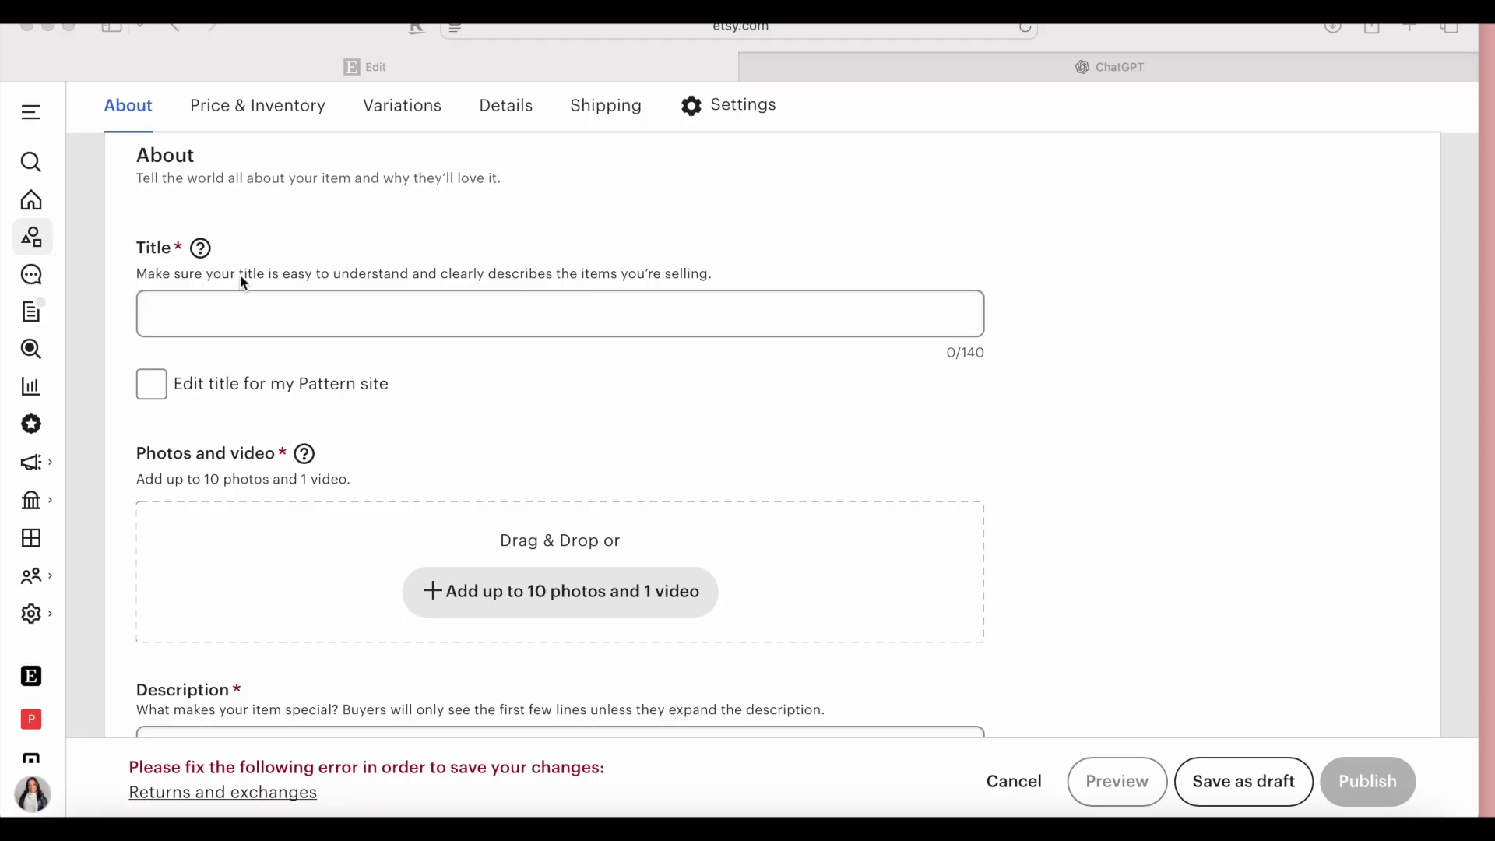
Look over the title, photo and description fields of the new listing and place the cursor in the empty title field.
scroll(549, 314, down, 5)
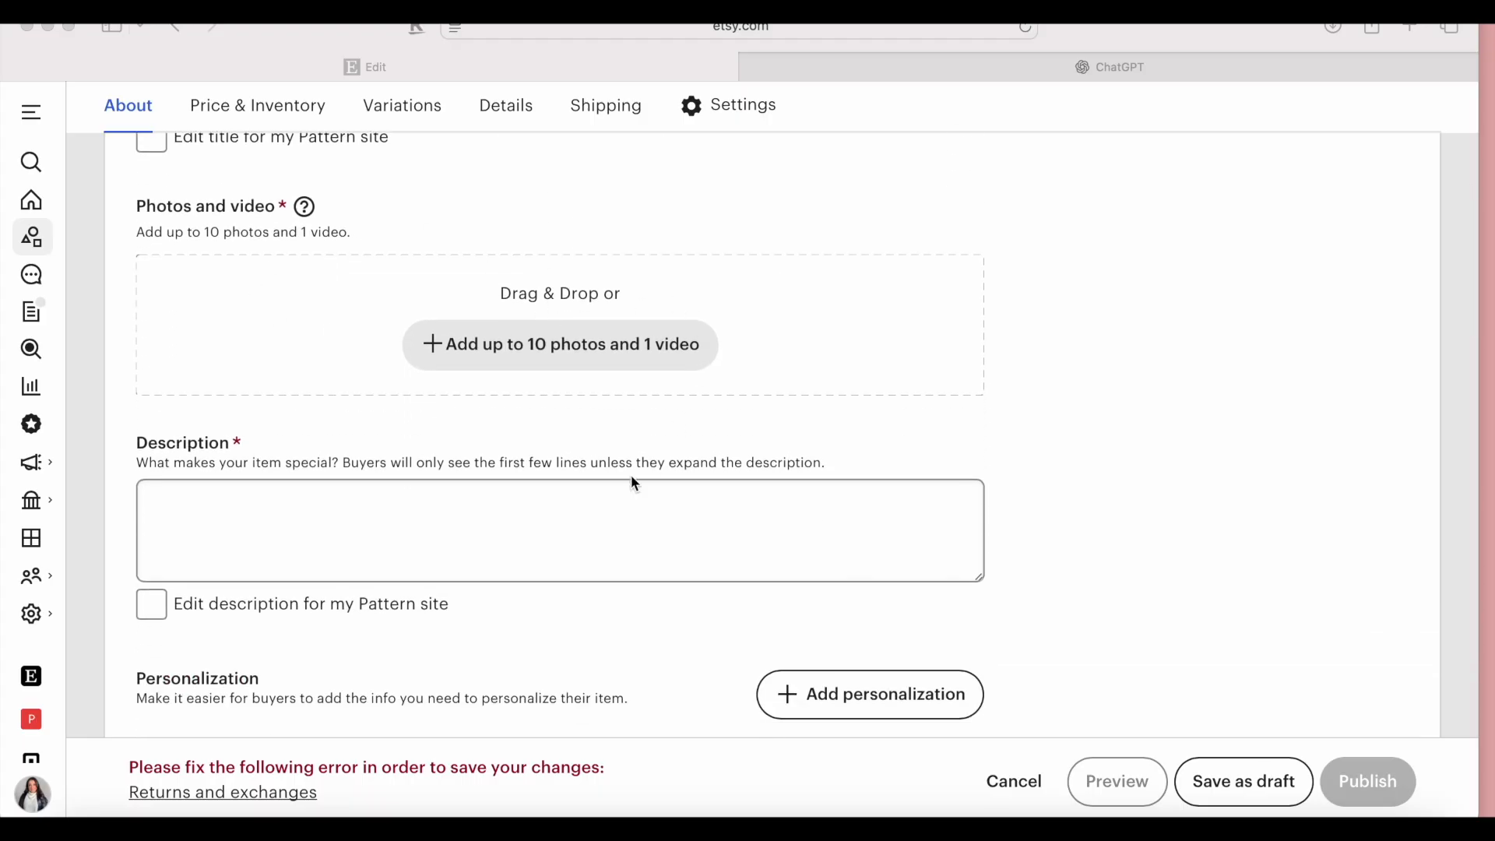
scroll(773, 552, up, 5)
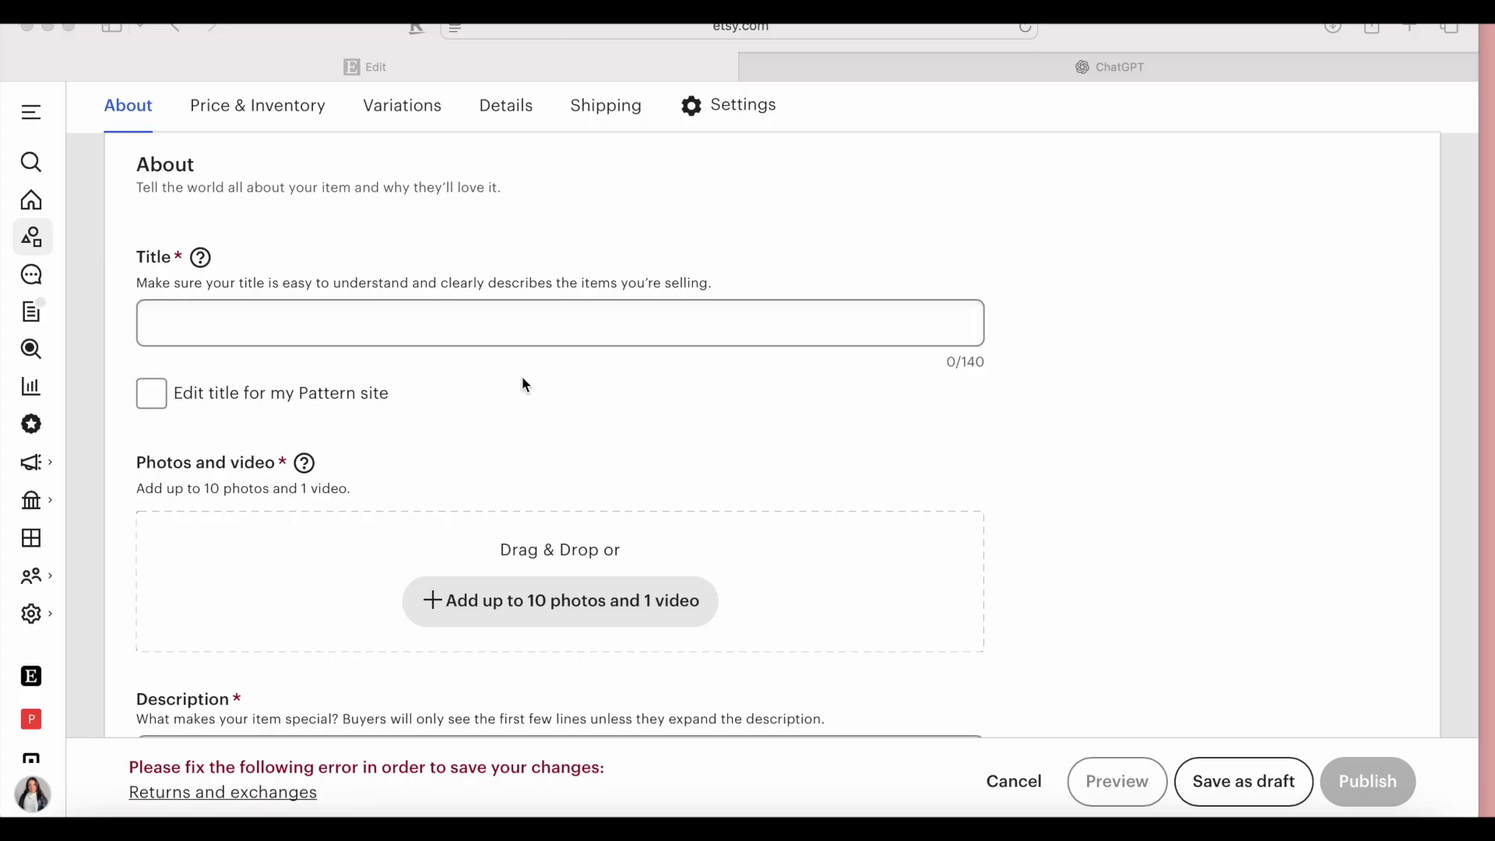
click(436, 320)
click(440, 320)
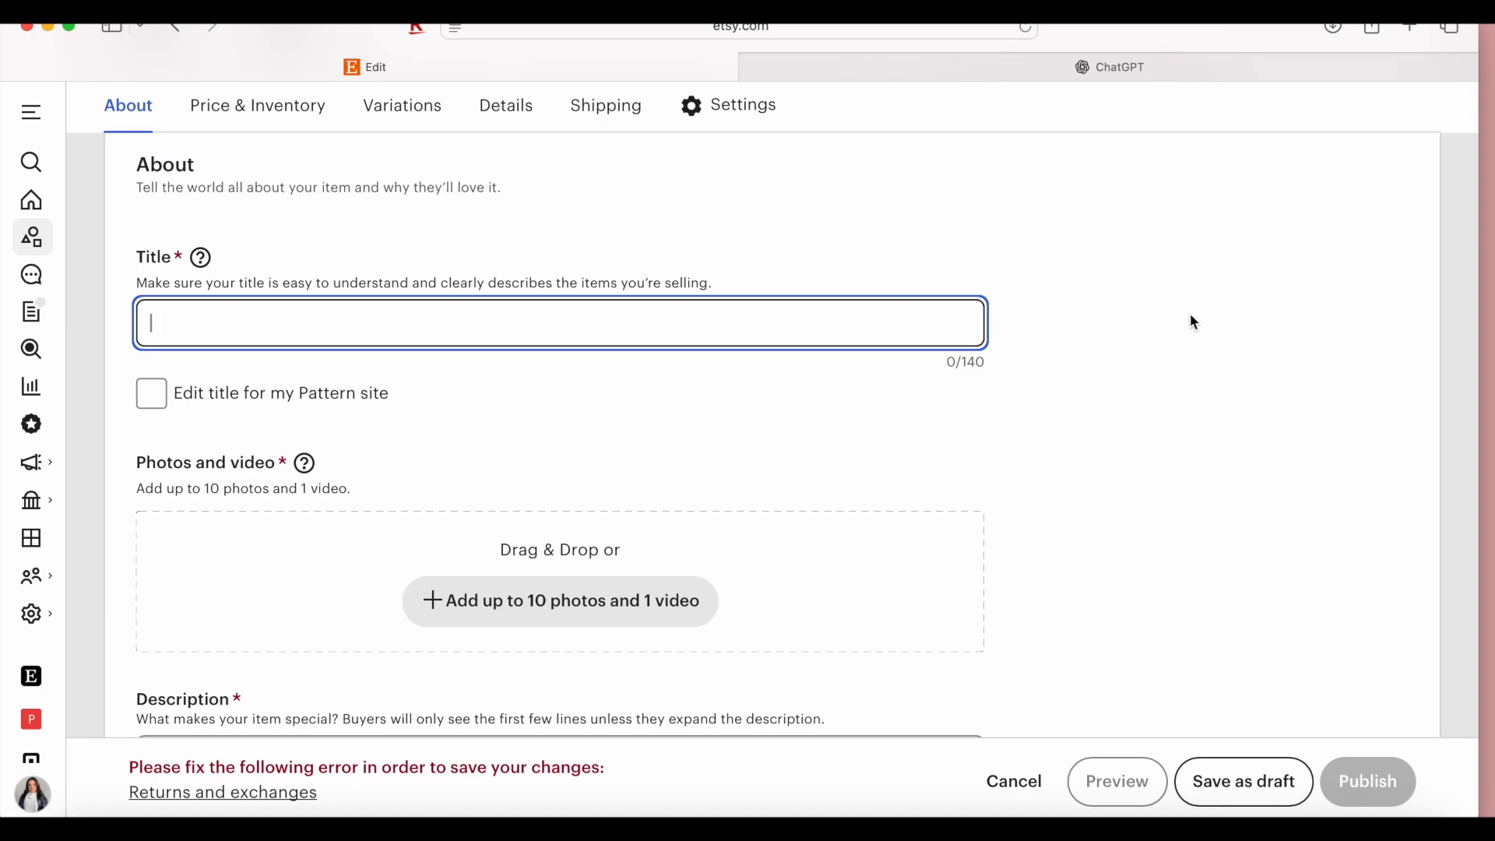
Switch to ChatGPT and write the prompt "write a seo friendly etsy listing for my new product New York Hoodie.".
key(ctrl+Tab)
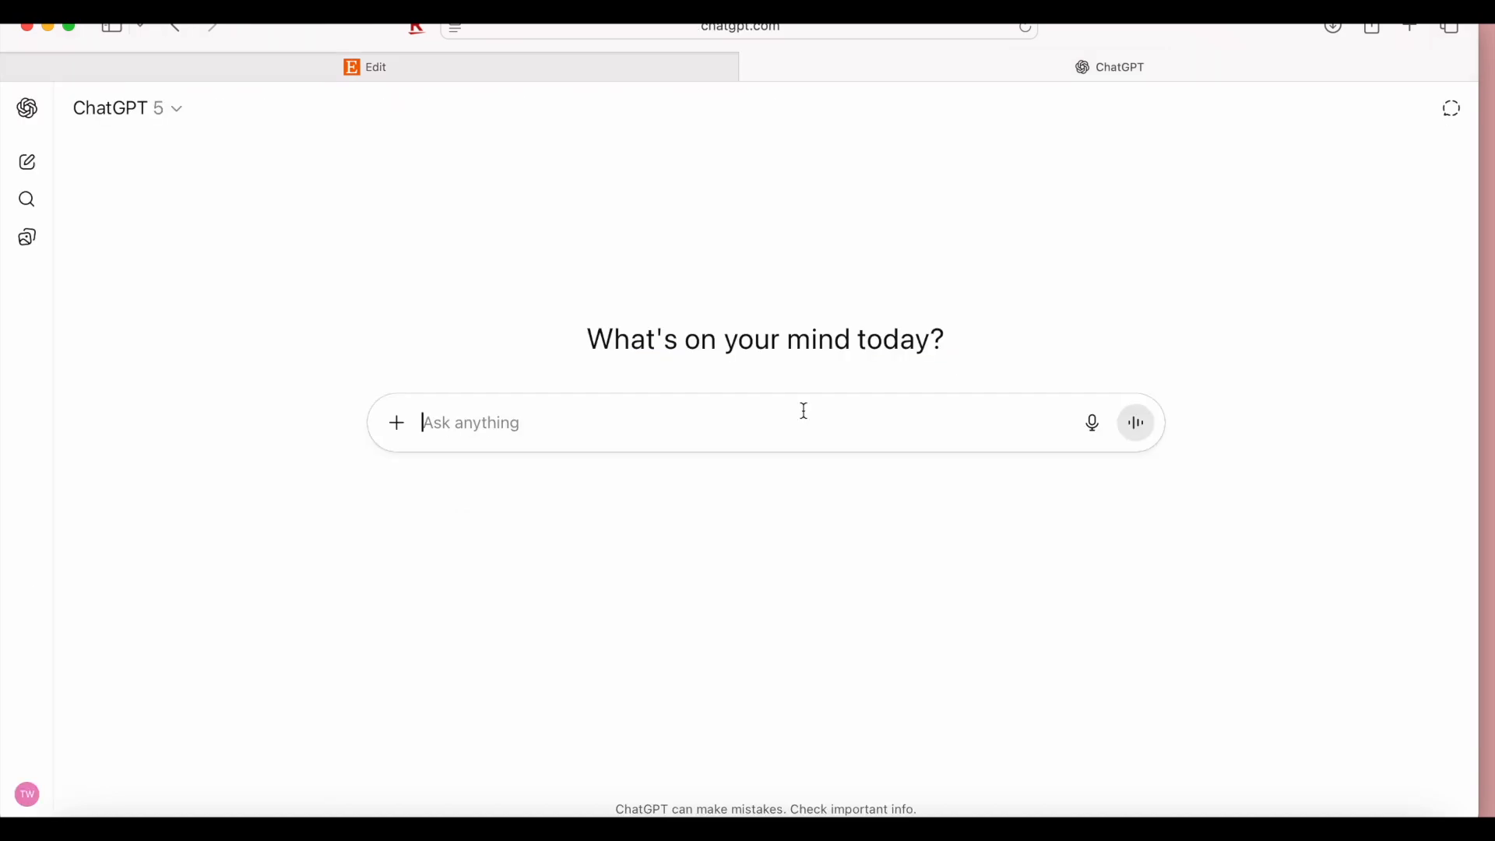
text(write a seo friendly ets)
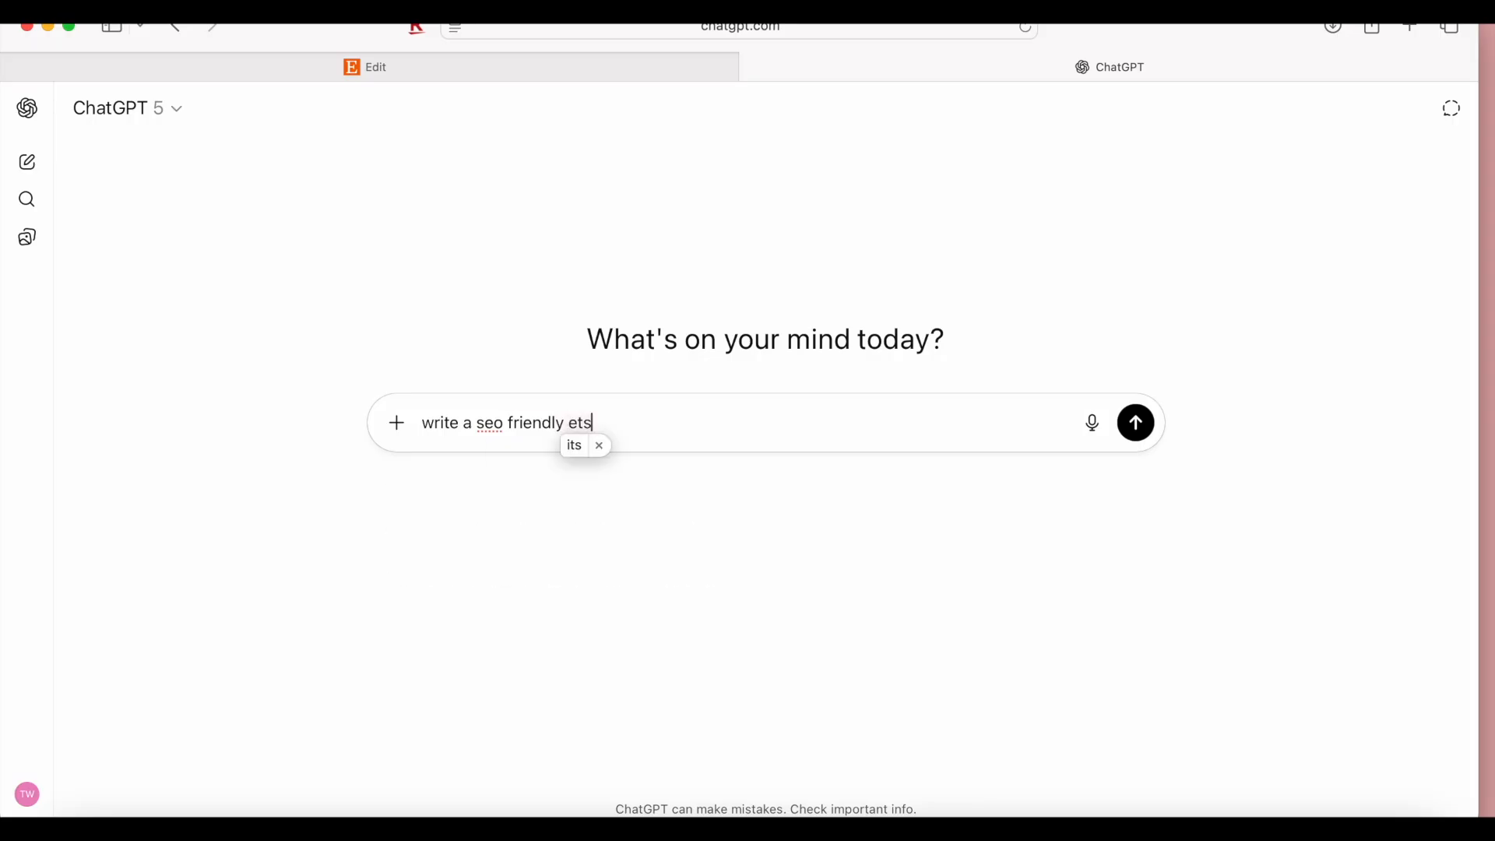
text(y )
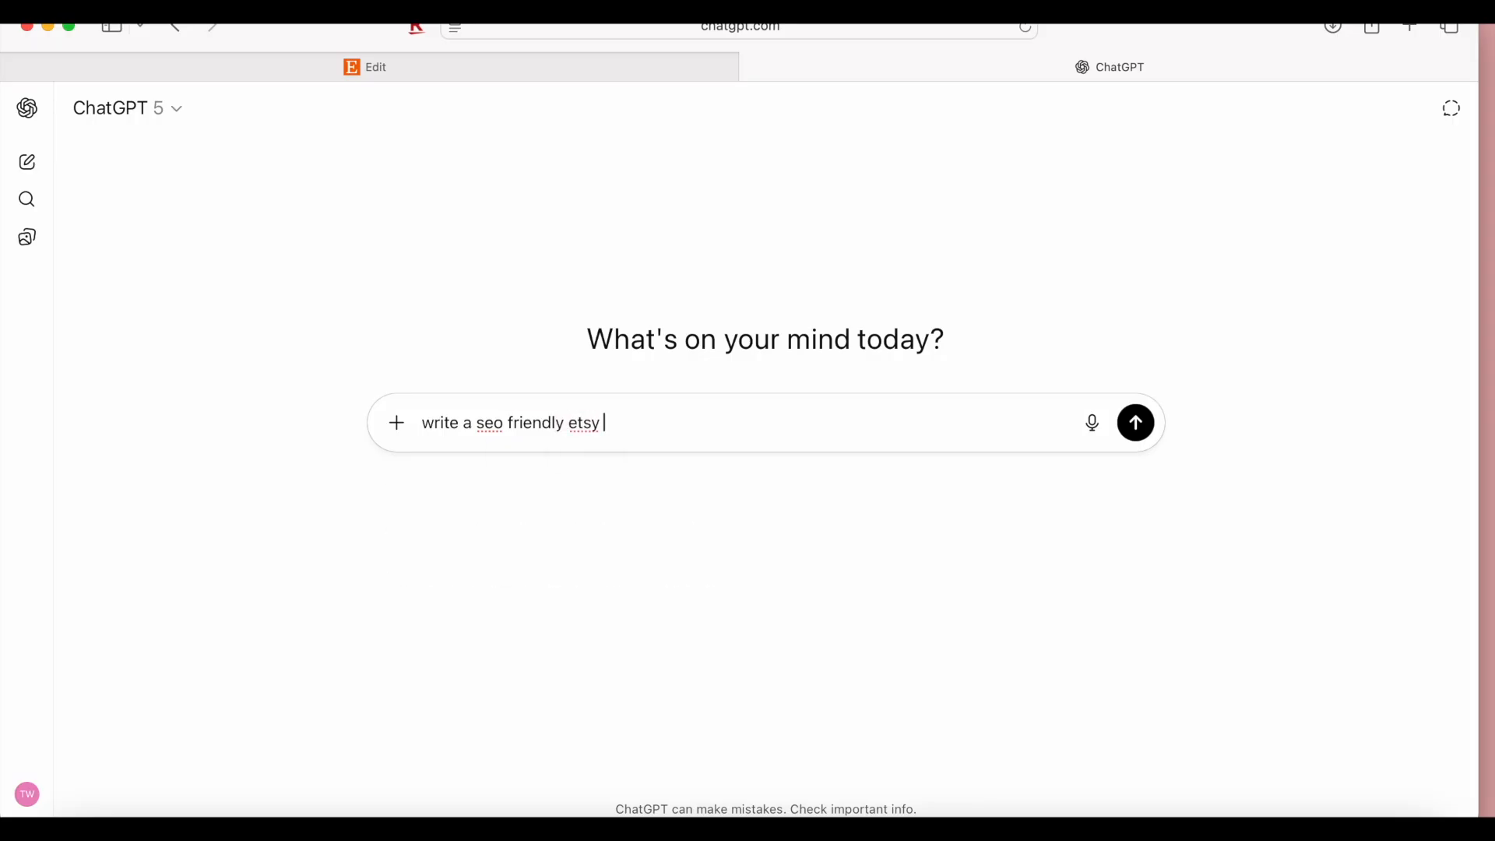
text(listing for my new product)
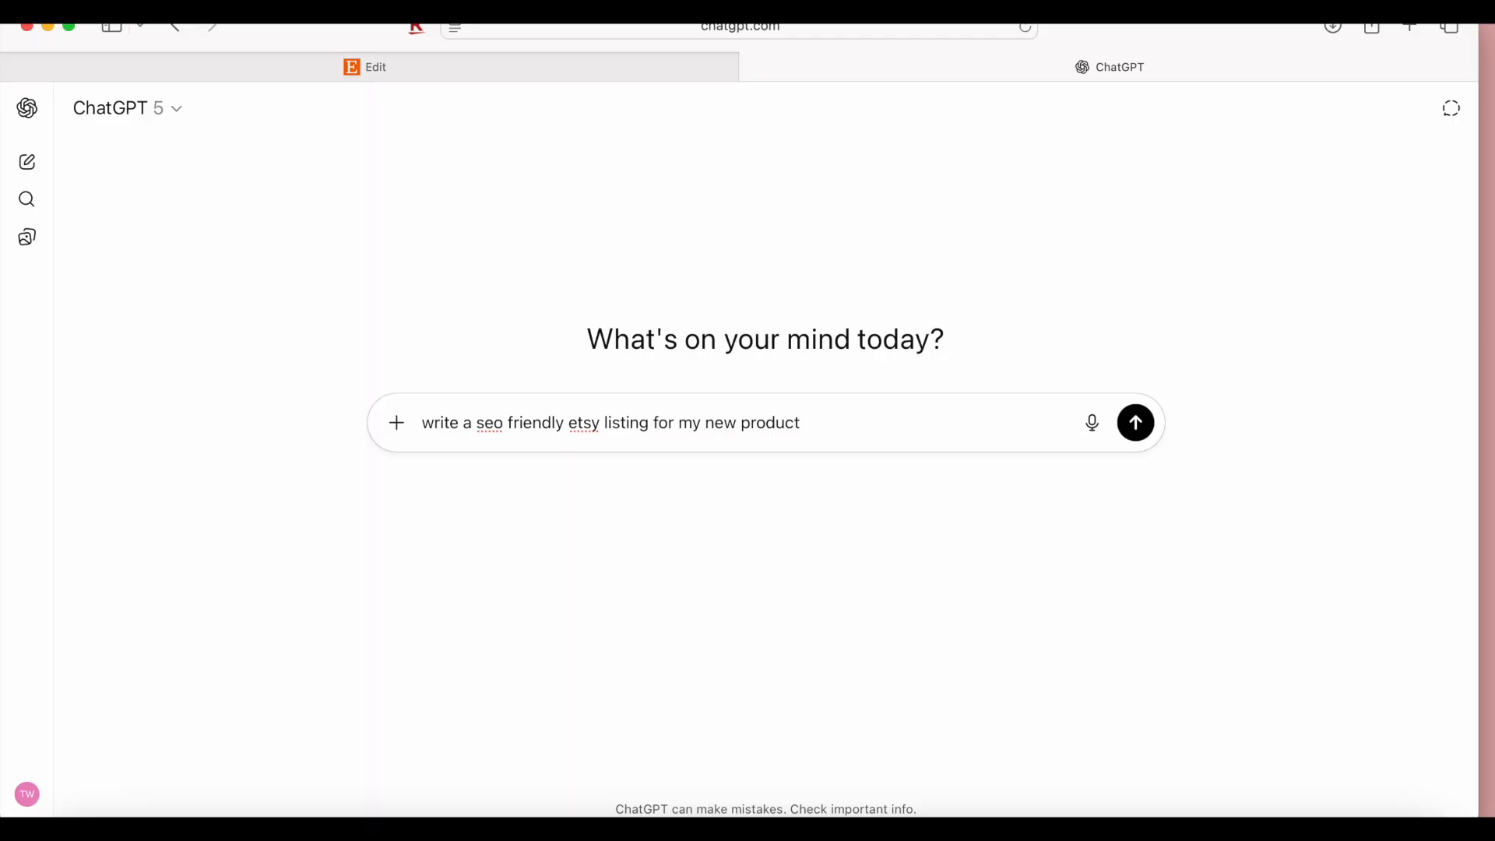
text(New york)
text(Hoodie.)
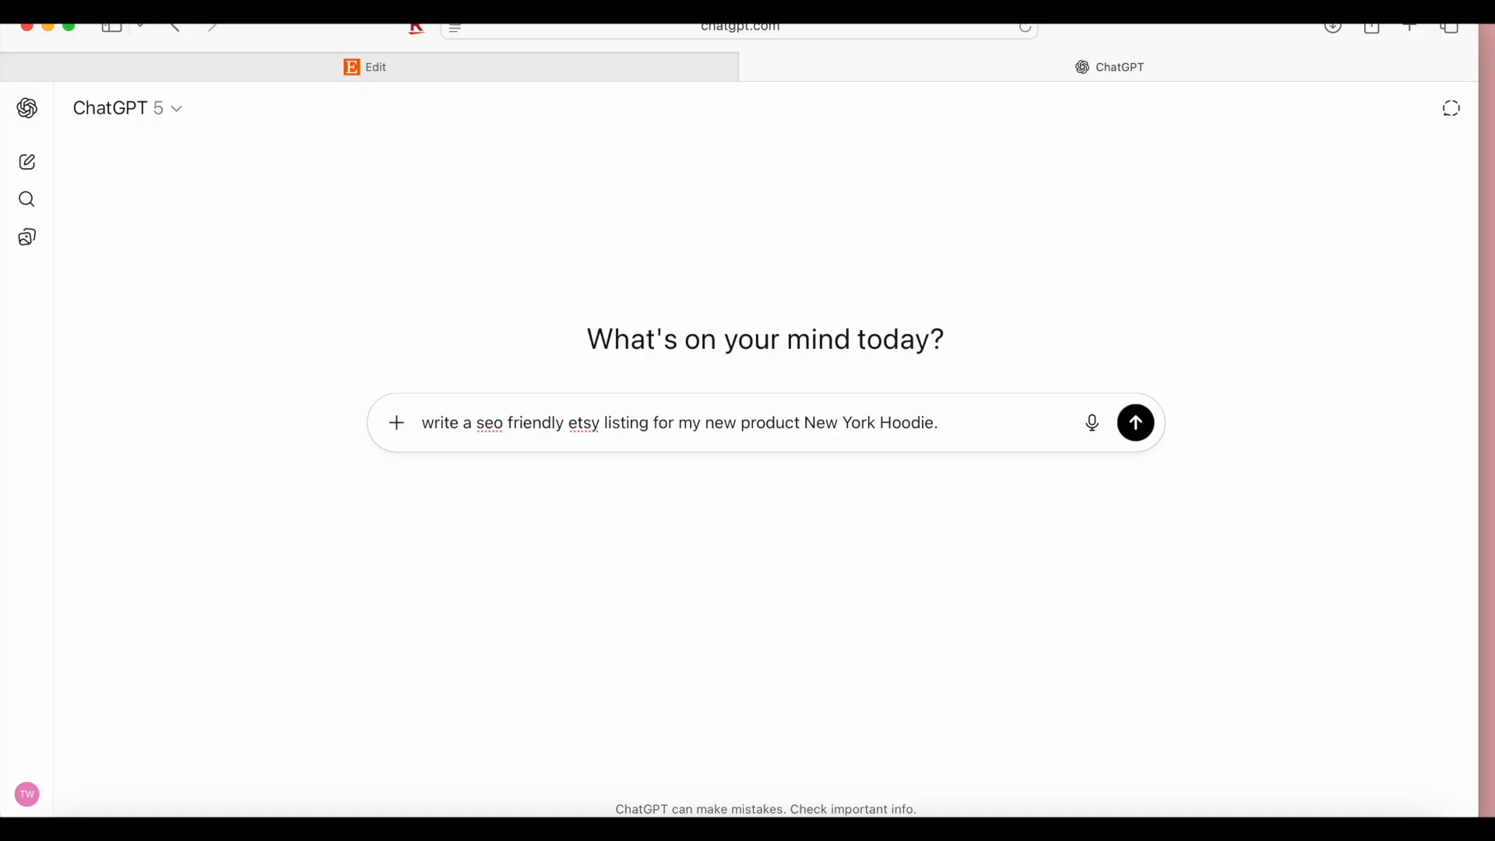
Add the sentence "The hoodie is available in Navy, black, royal blue and hot pink." to the prompt.
text(The hoodie is )
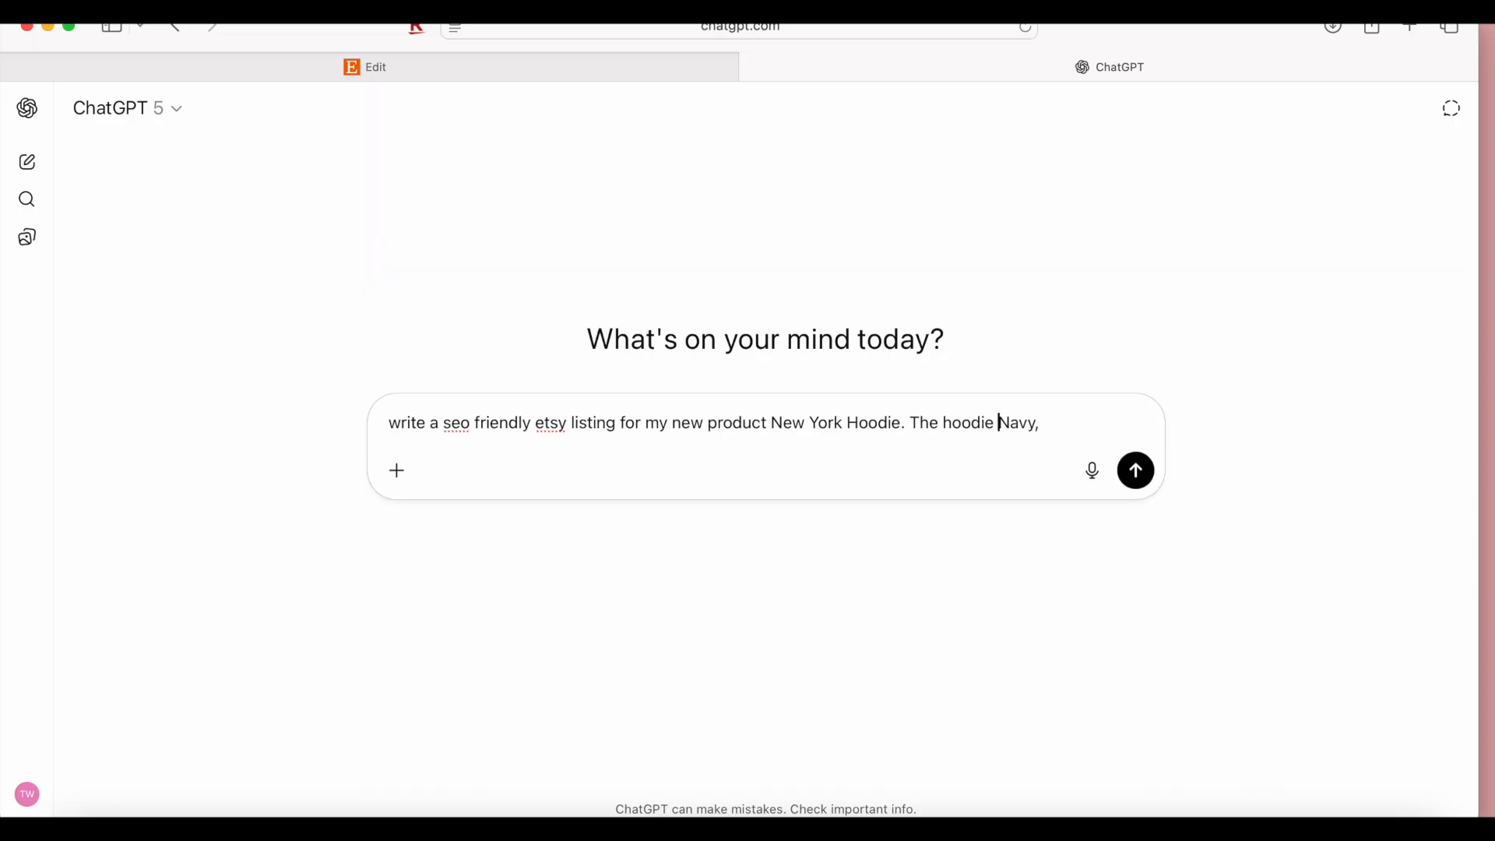
text(available)
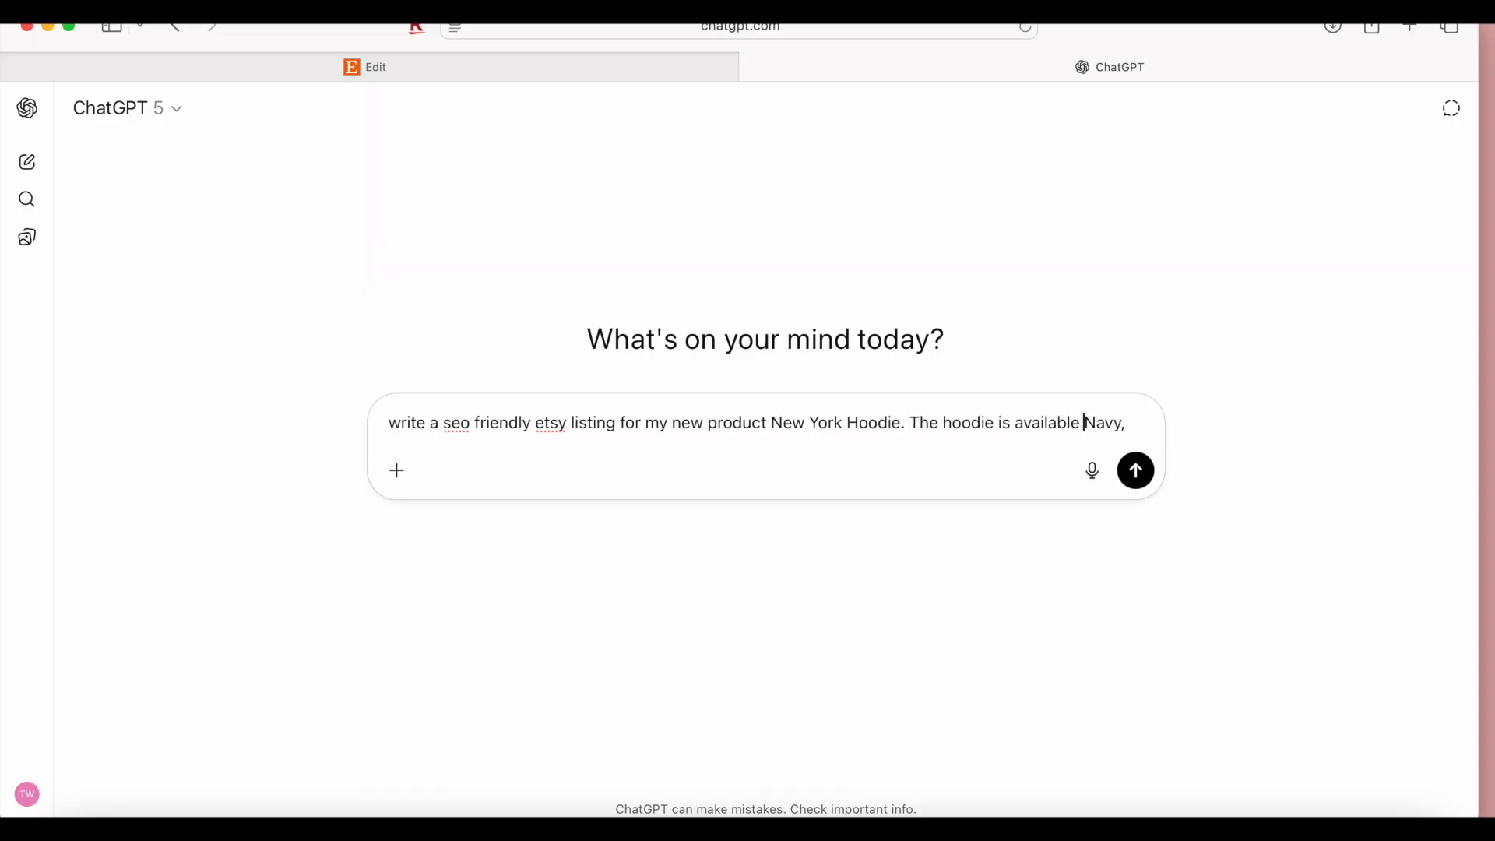
click(1128, 413)
click(1078, 414)
text(in)
click(1147, 426)
text(blac)
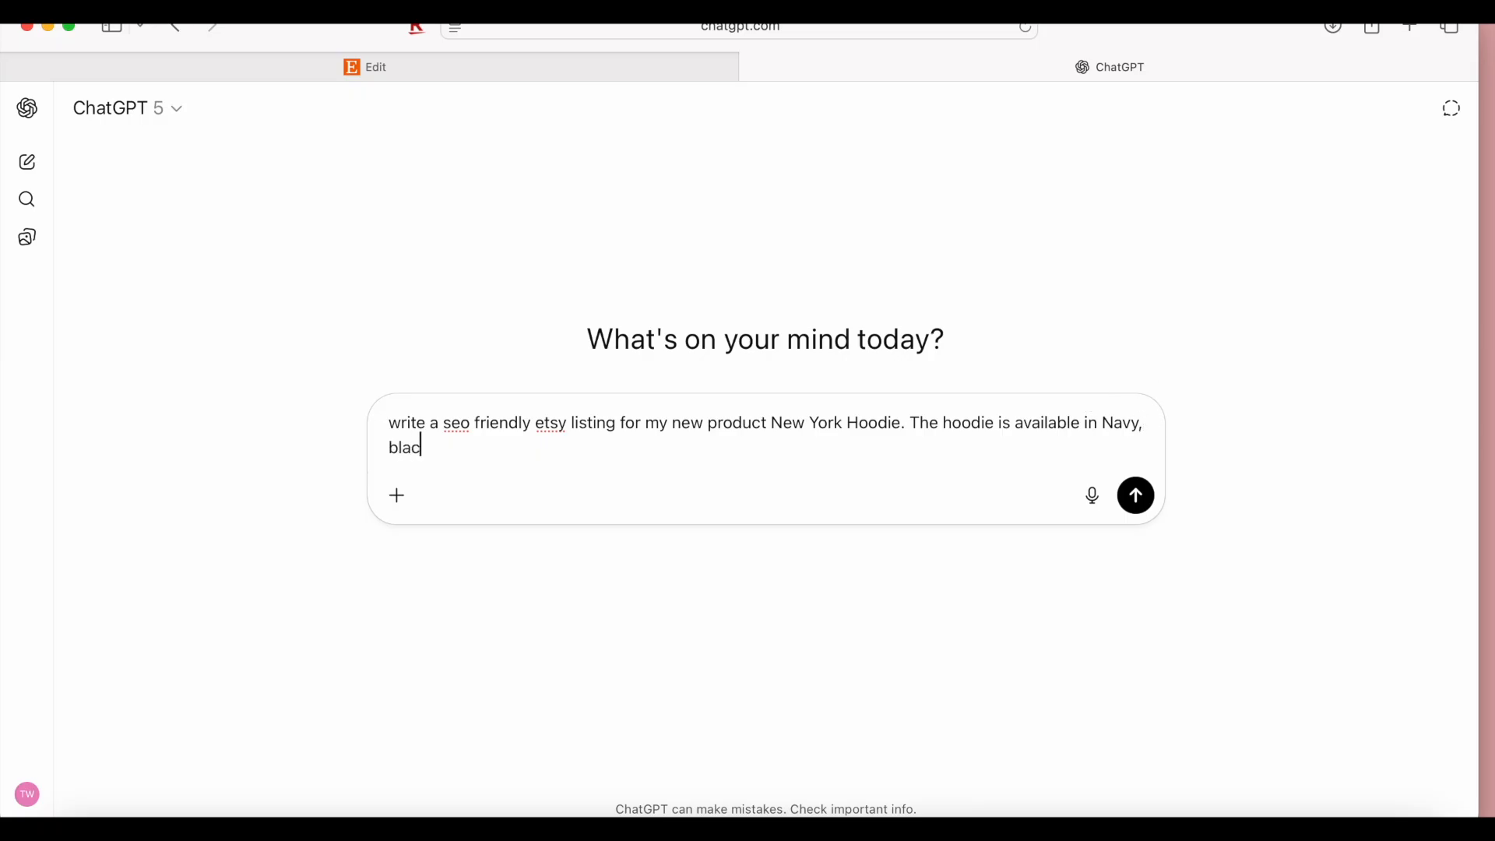
text(k, royal blue and hot pink.)
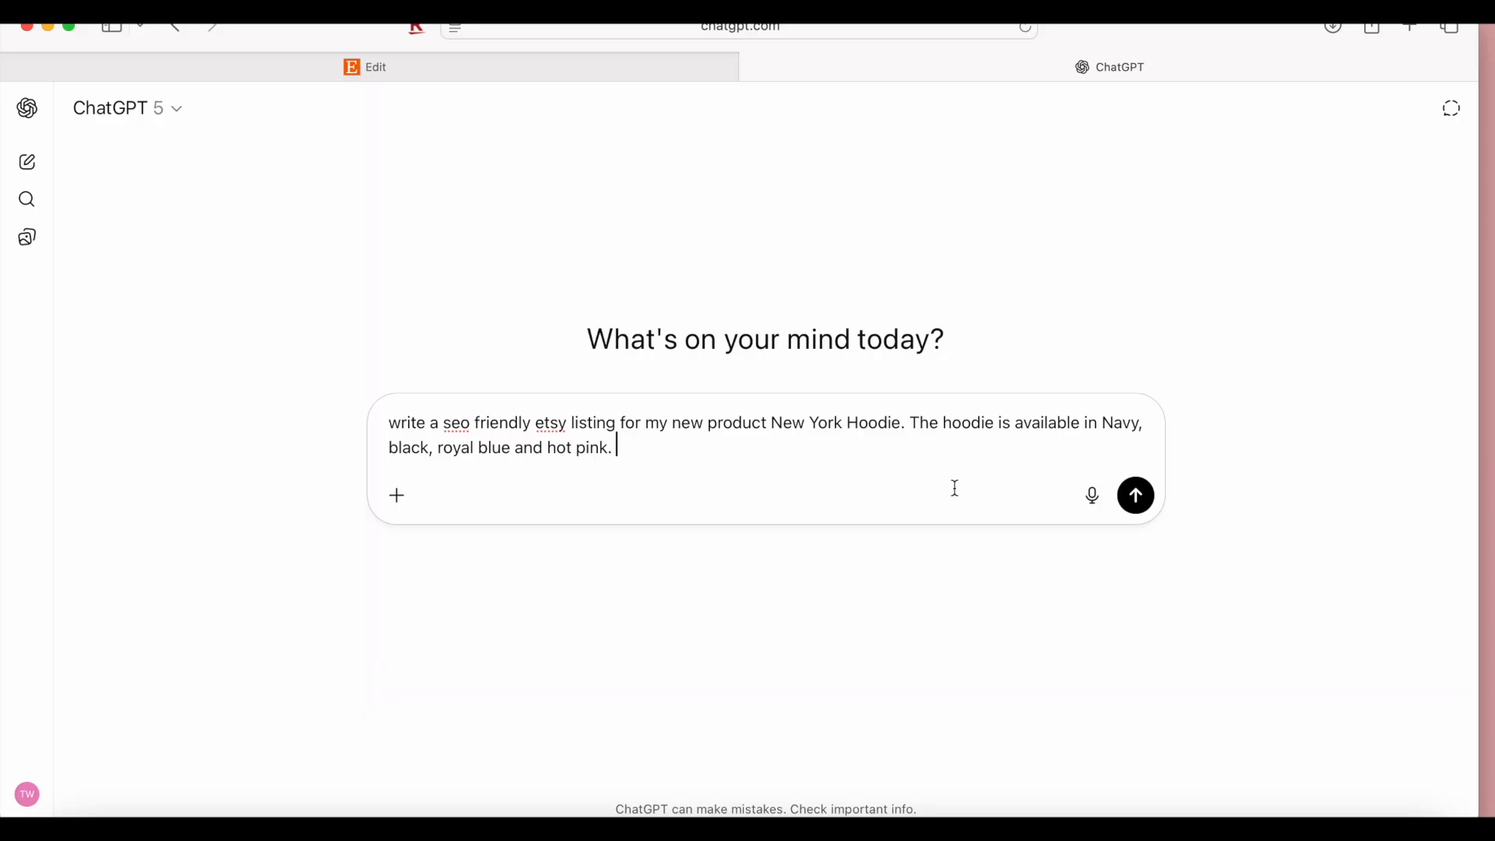
Attach the four hoodie photos in black, pink, blue and navy to the prompt and submit it.
click(397, 499)
click(418, 544)
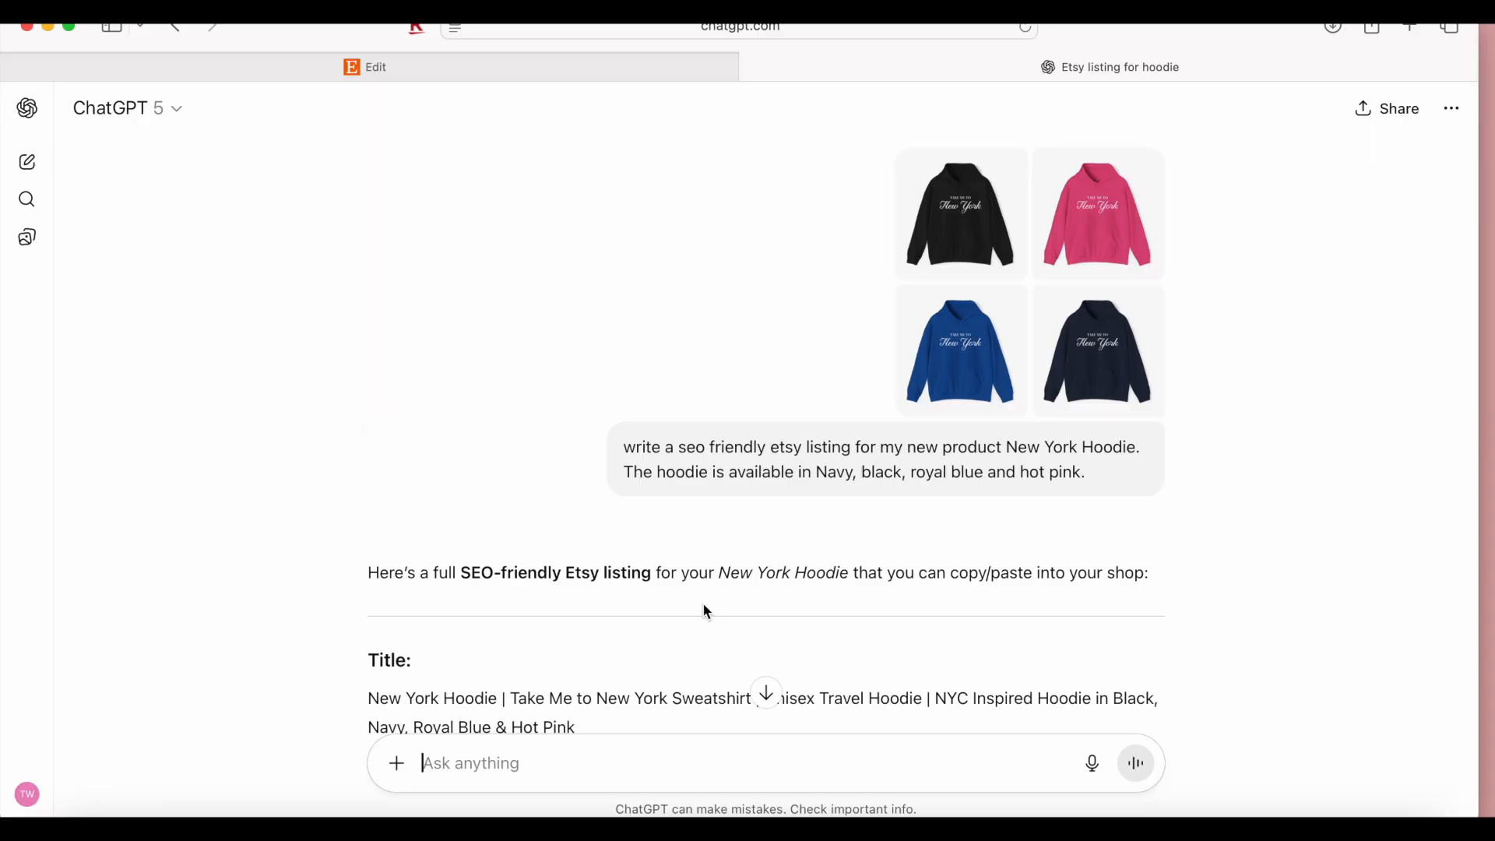
Copy the generated New York Hoodie title from the ChatGPT answer and paste it into the Etsy listing's title field.
scroll(706, 611, down, 3)
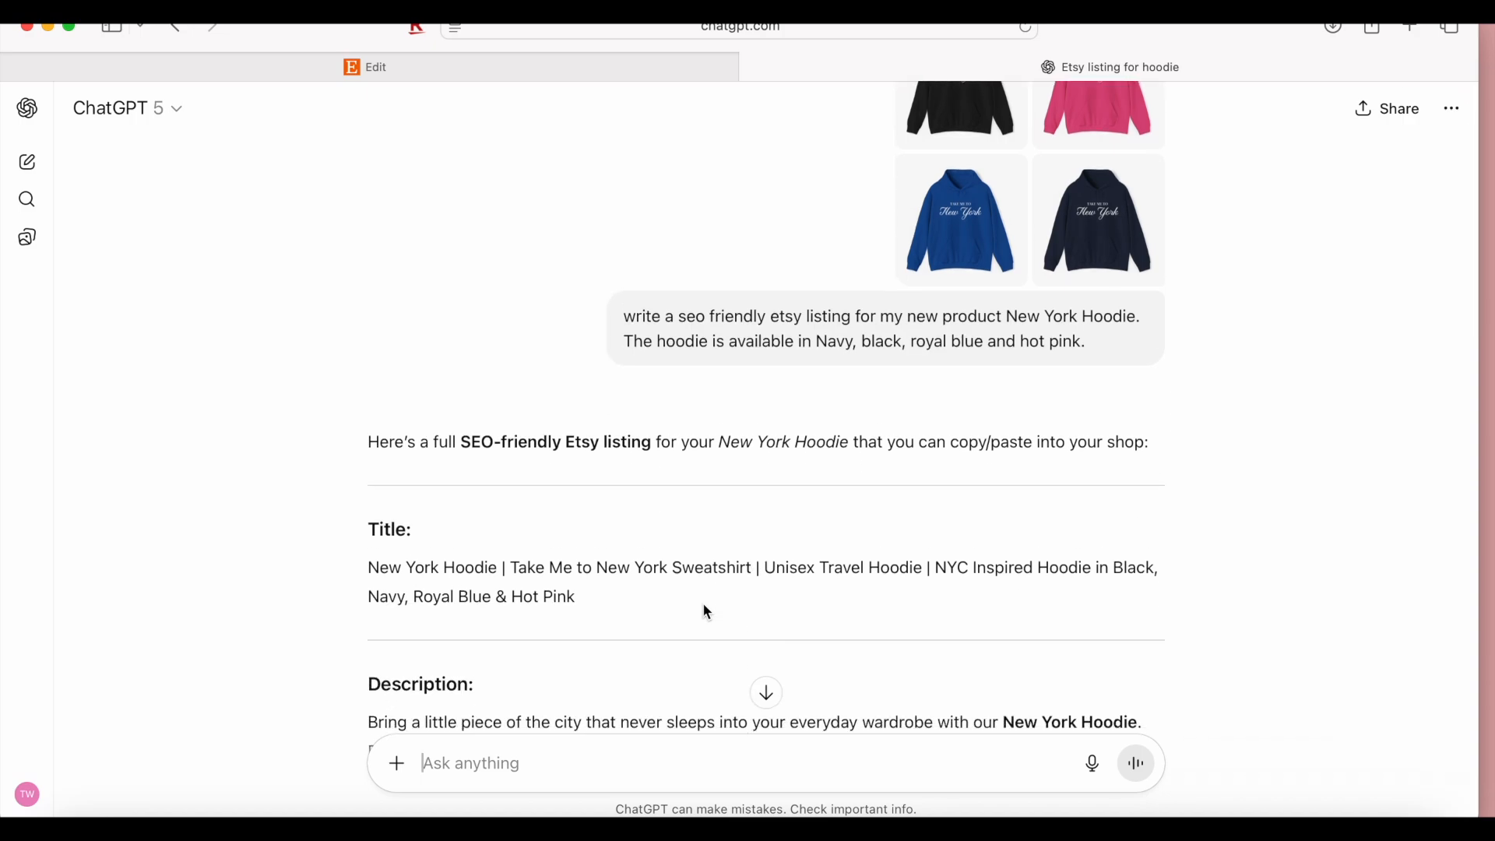
scroll(704, 605, down, 2)
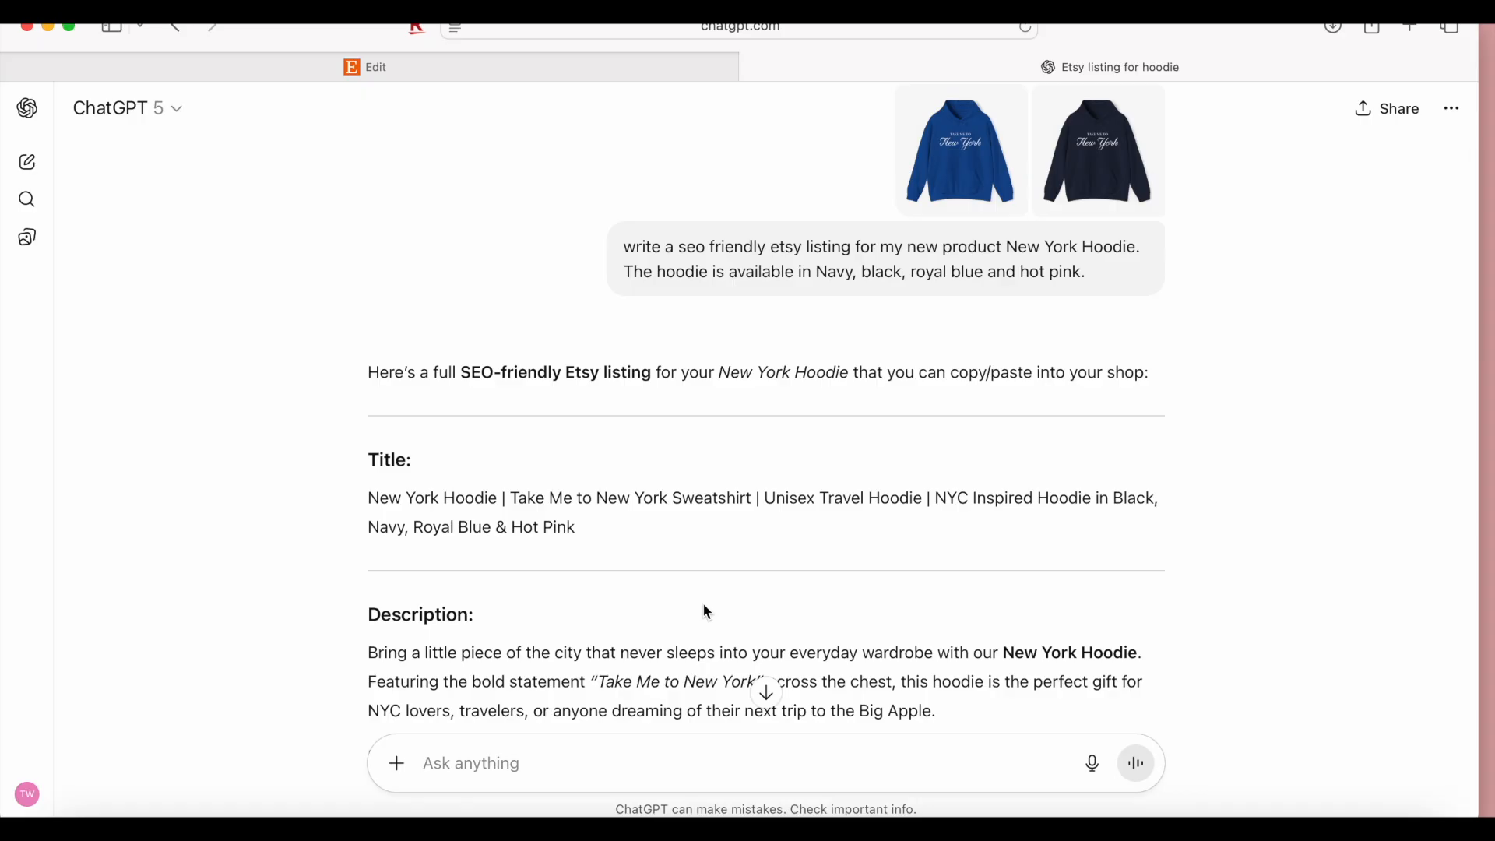
scroll(707, 613, down, 4)
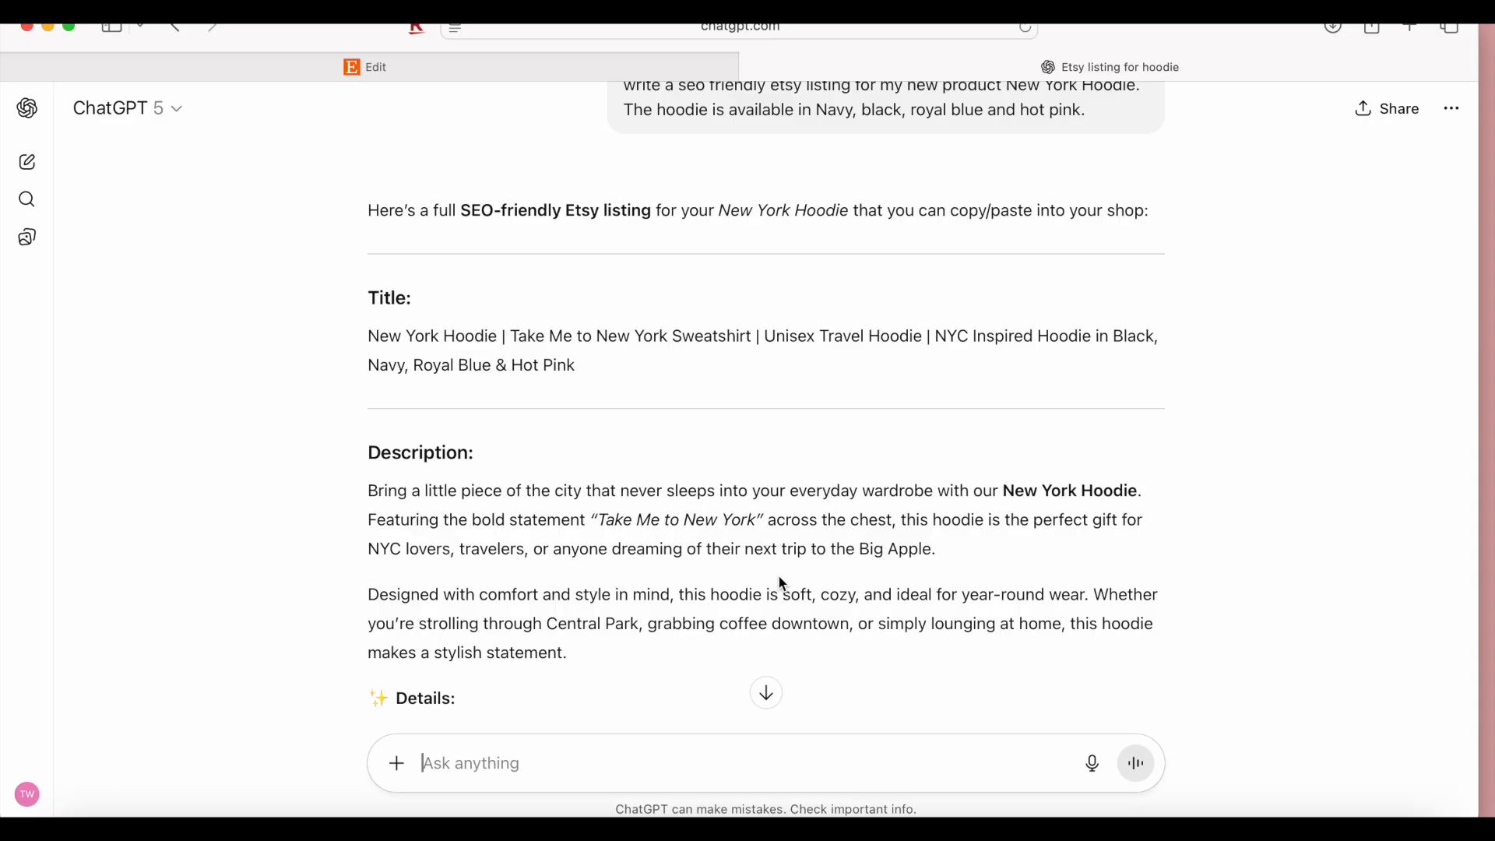
scroll(782, 583, down, 12)
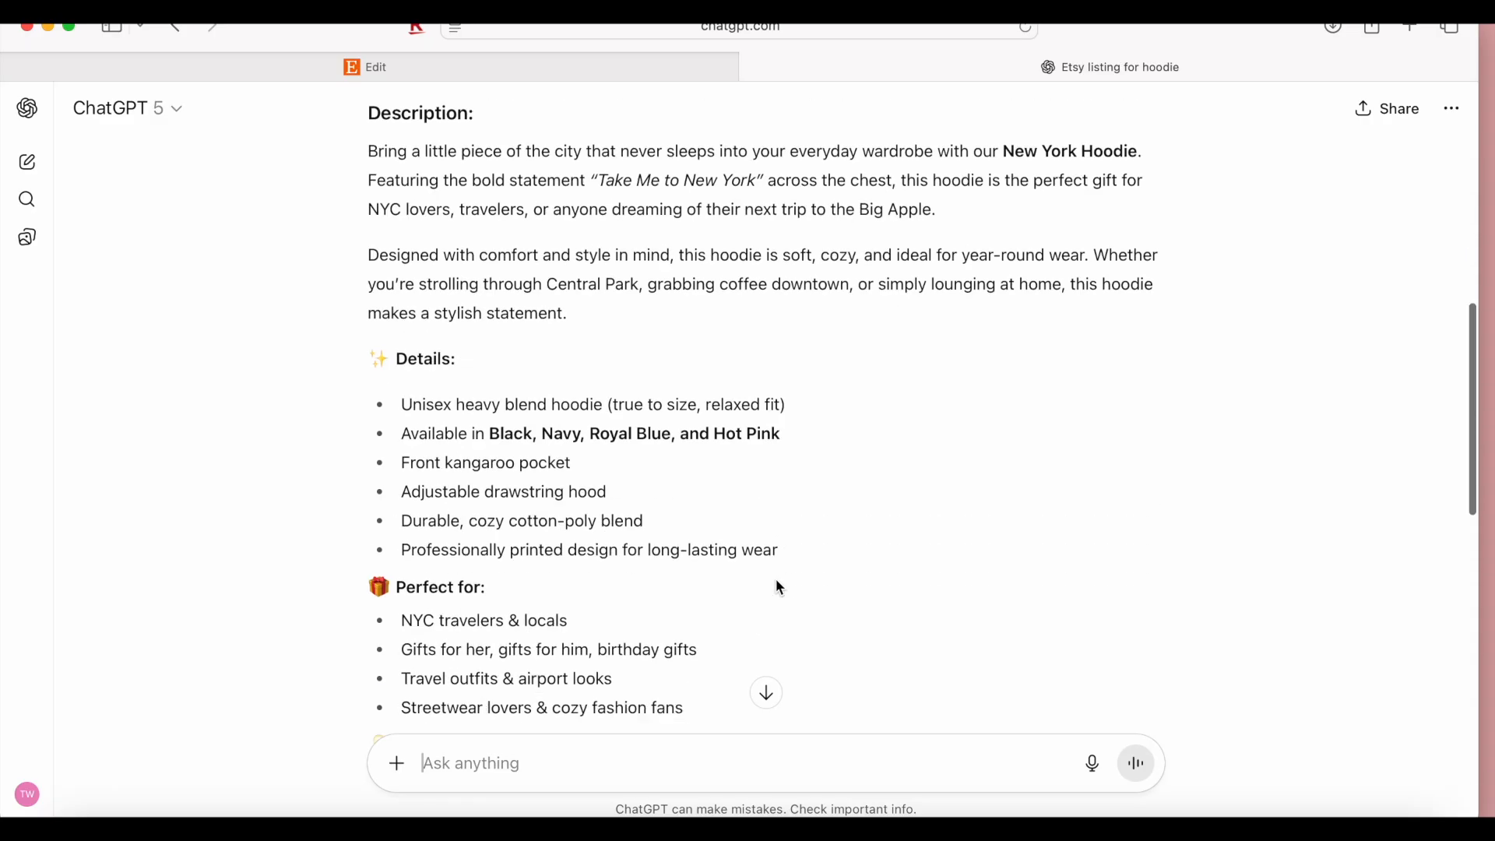
drag(381, 234, 360, 233)
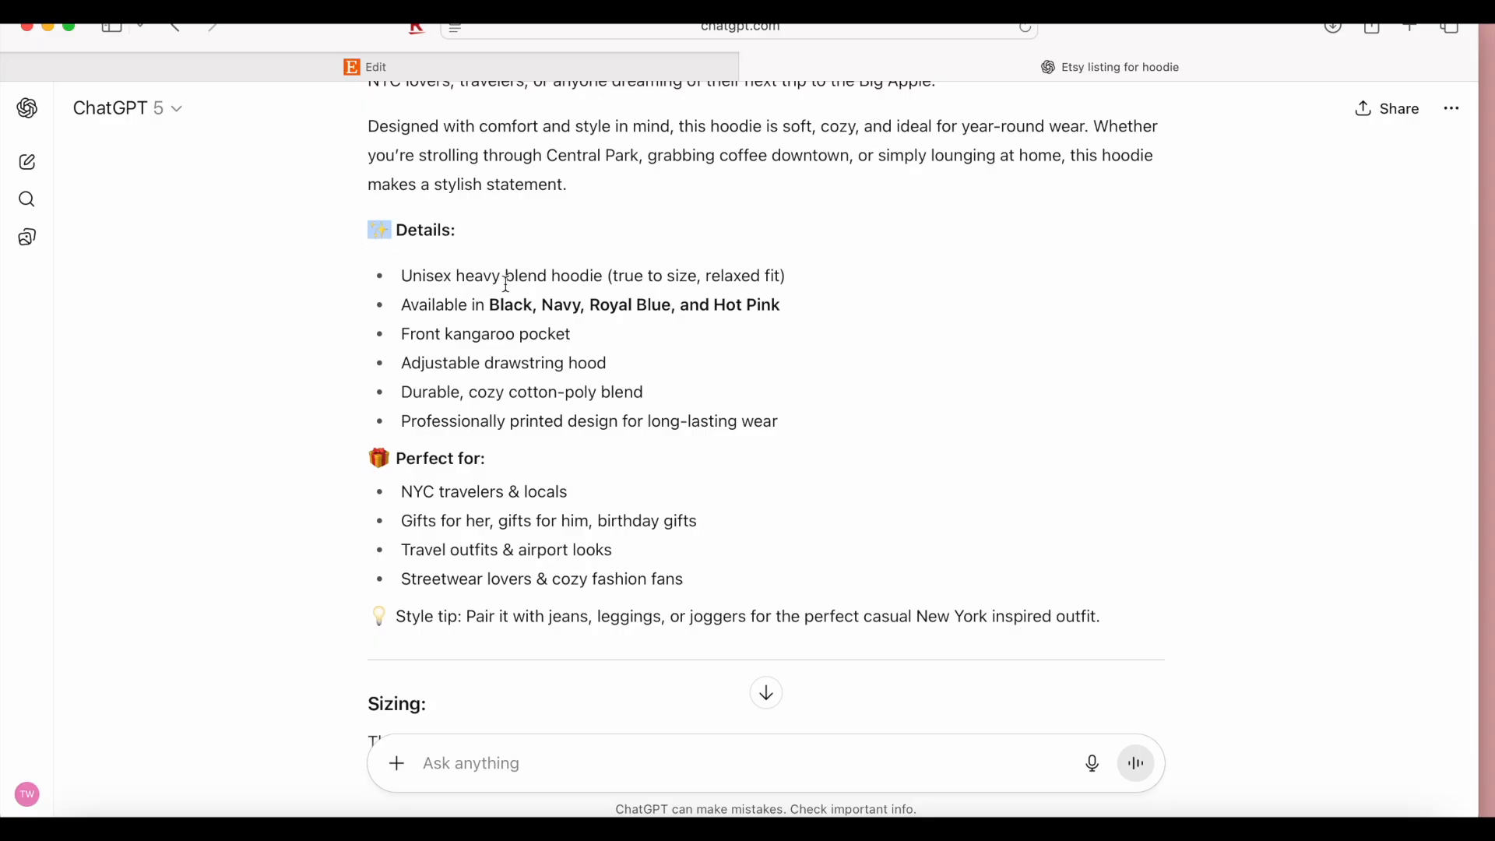
scroll(506, 285, up, 15)
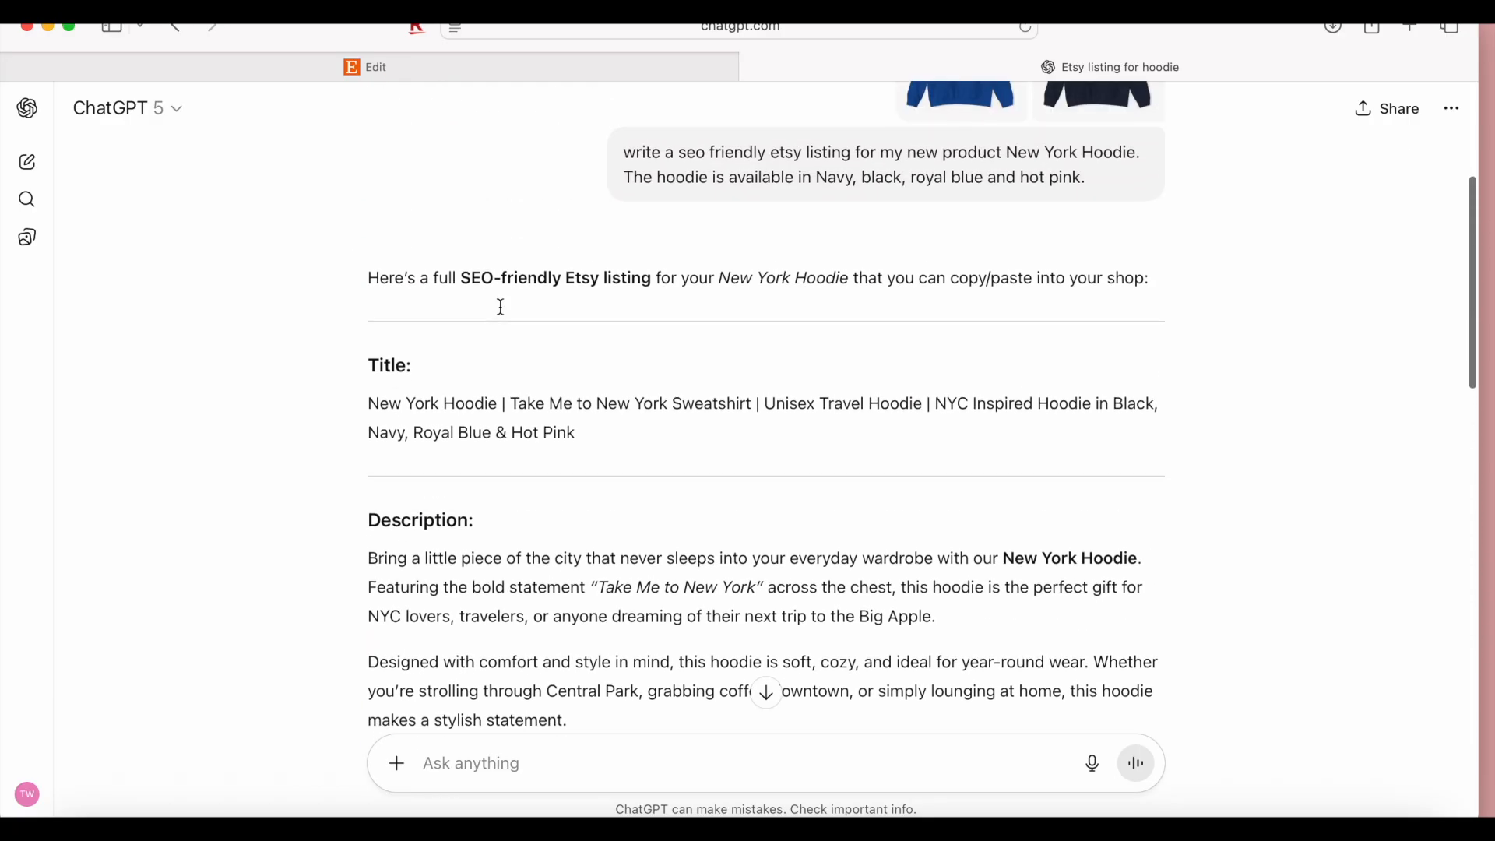
scroll(502, 314, down, 2)
drag(576, 422, 360, 394)
key(super+c)
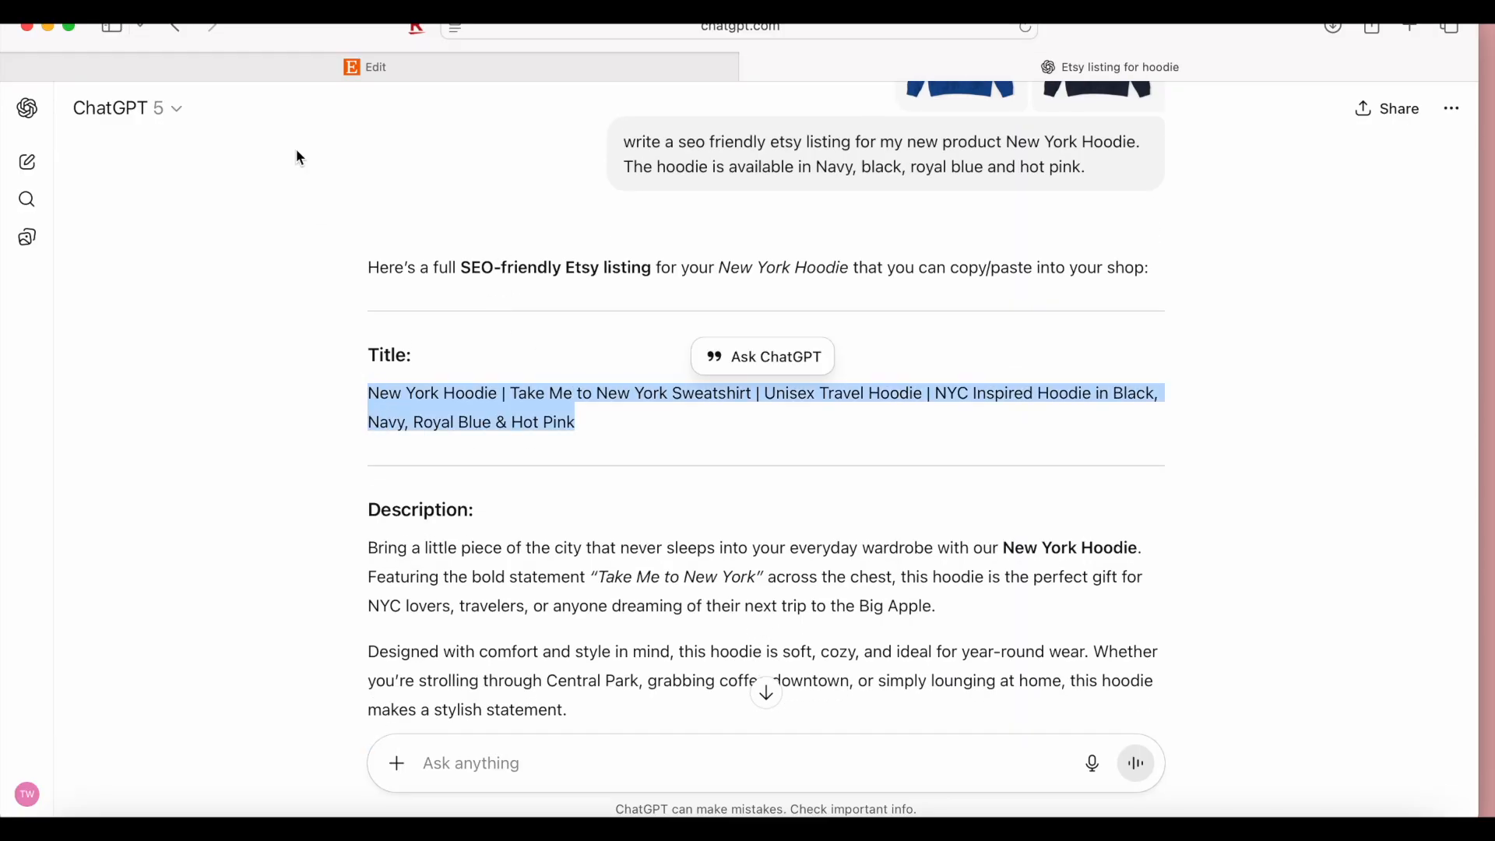
click(347, 76)
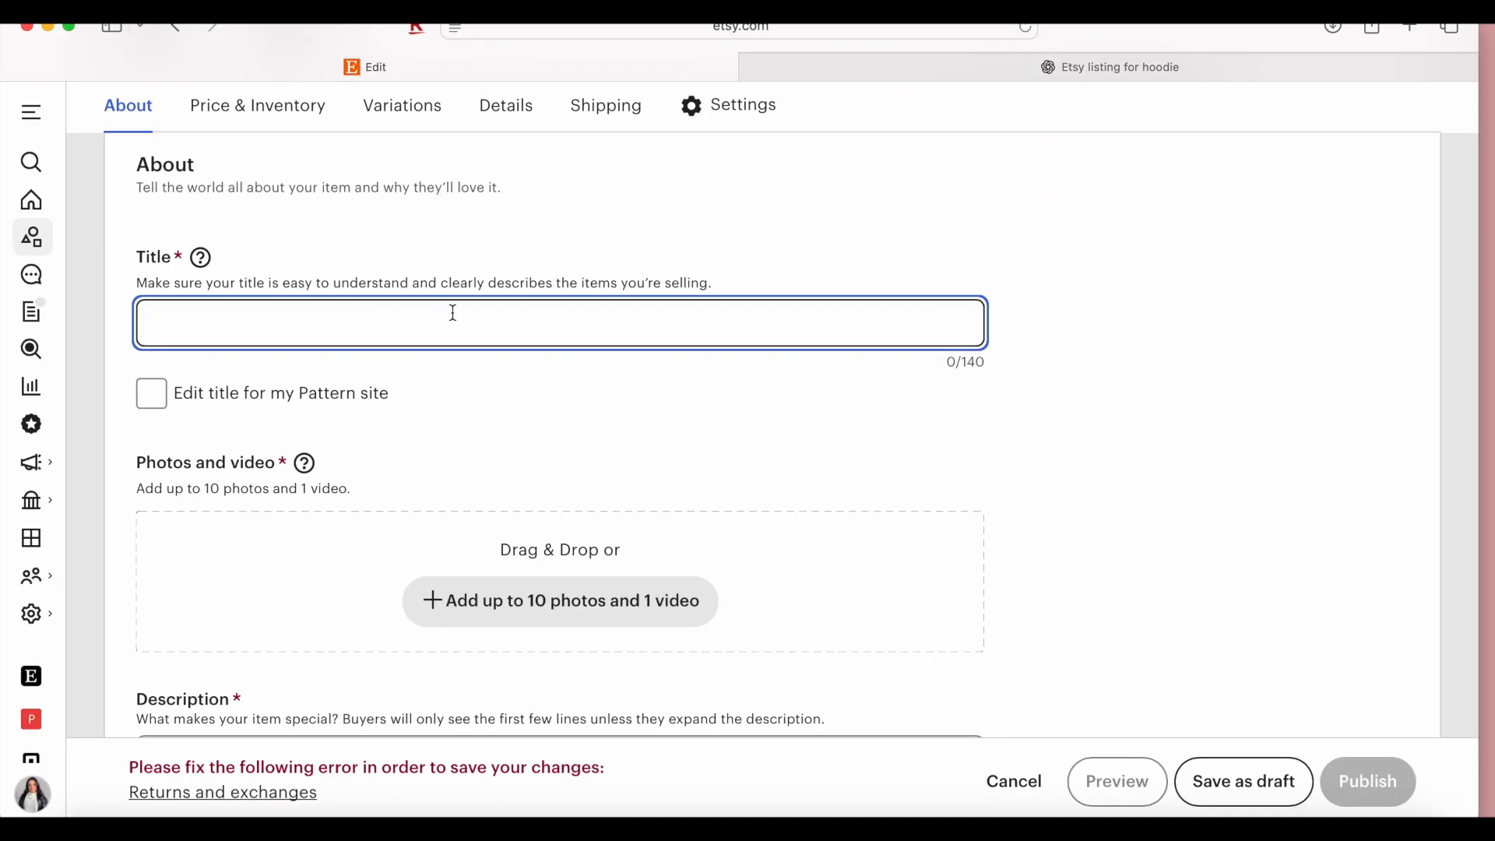
key(super+v)
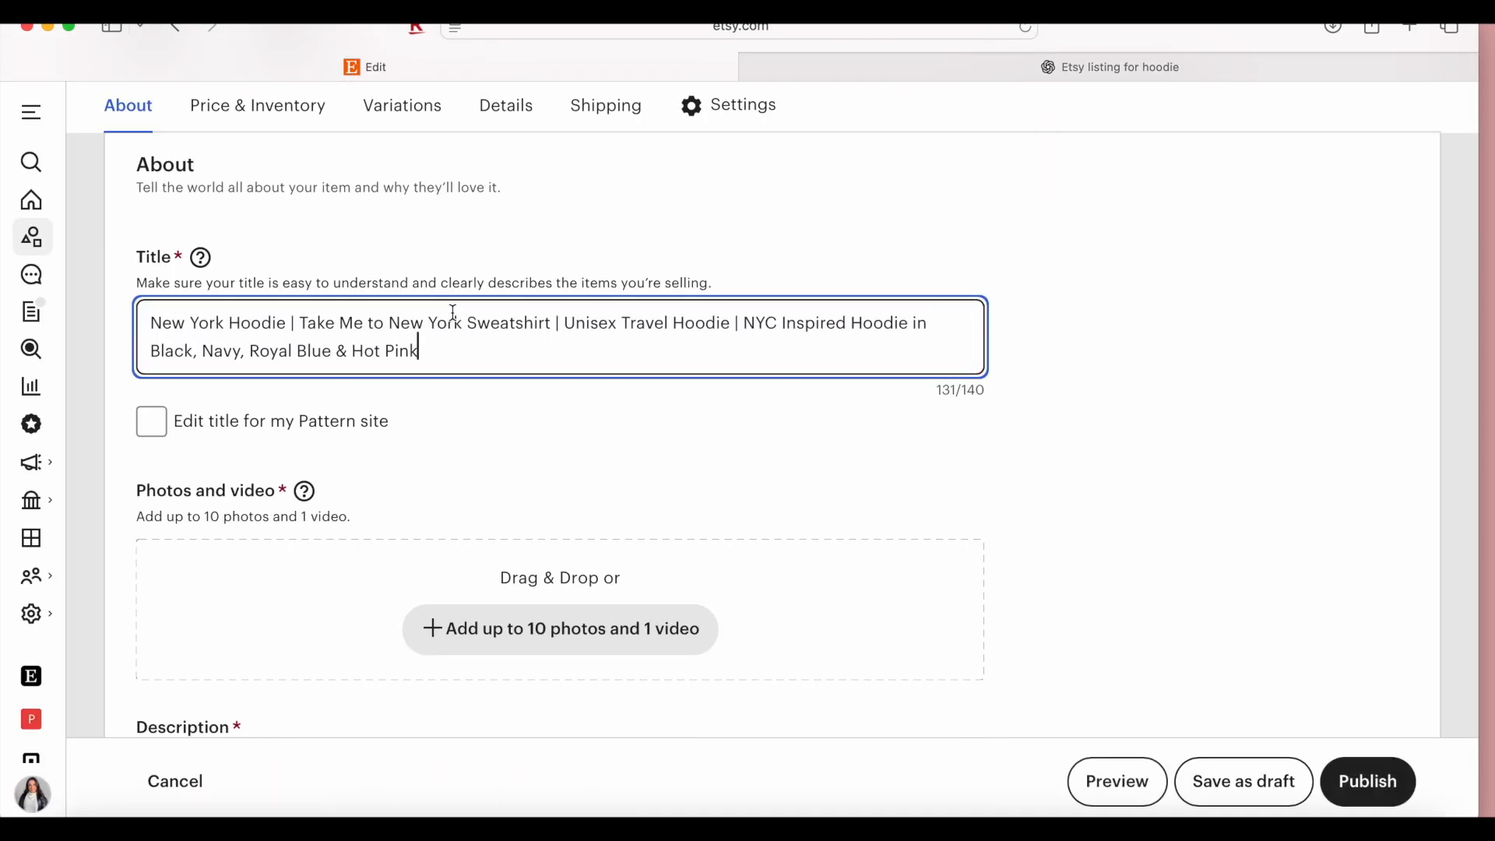
Remove the three vertical bar separators between the phrases of the listing title.
click(301, 322)
key(BackSpace)
key(BackSpace)
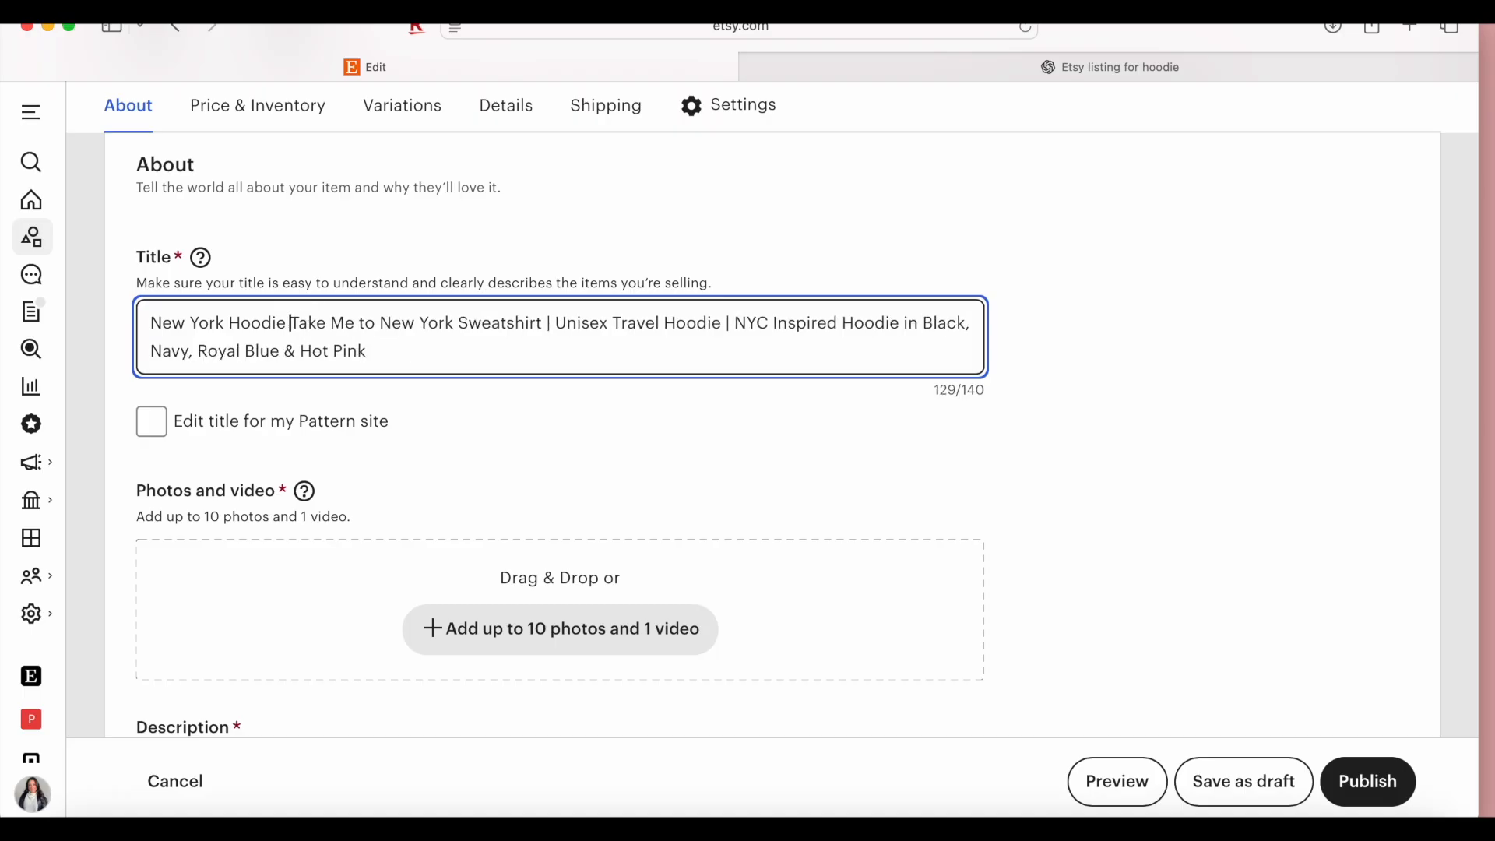
click(558, 323)
key(BackSpace)
key(BackSpace)
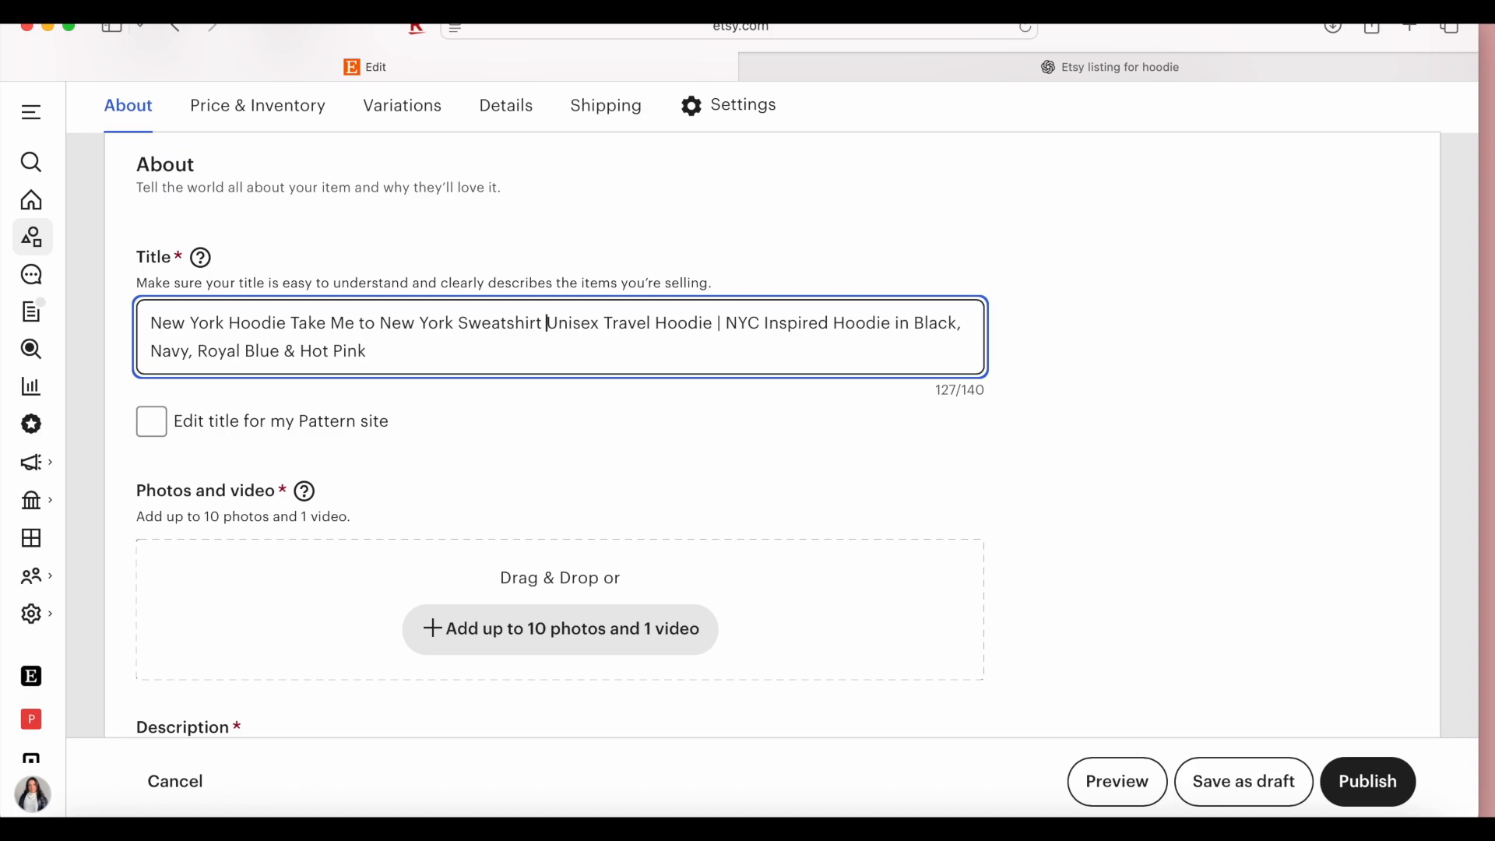
click(730, 326)
key(BackSpace)
key(BackSpace)
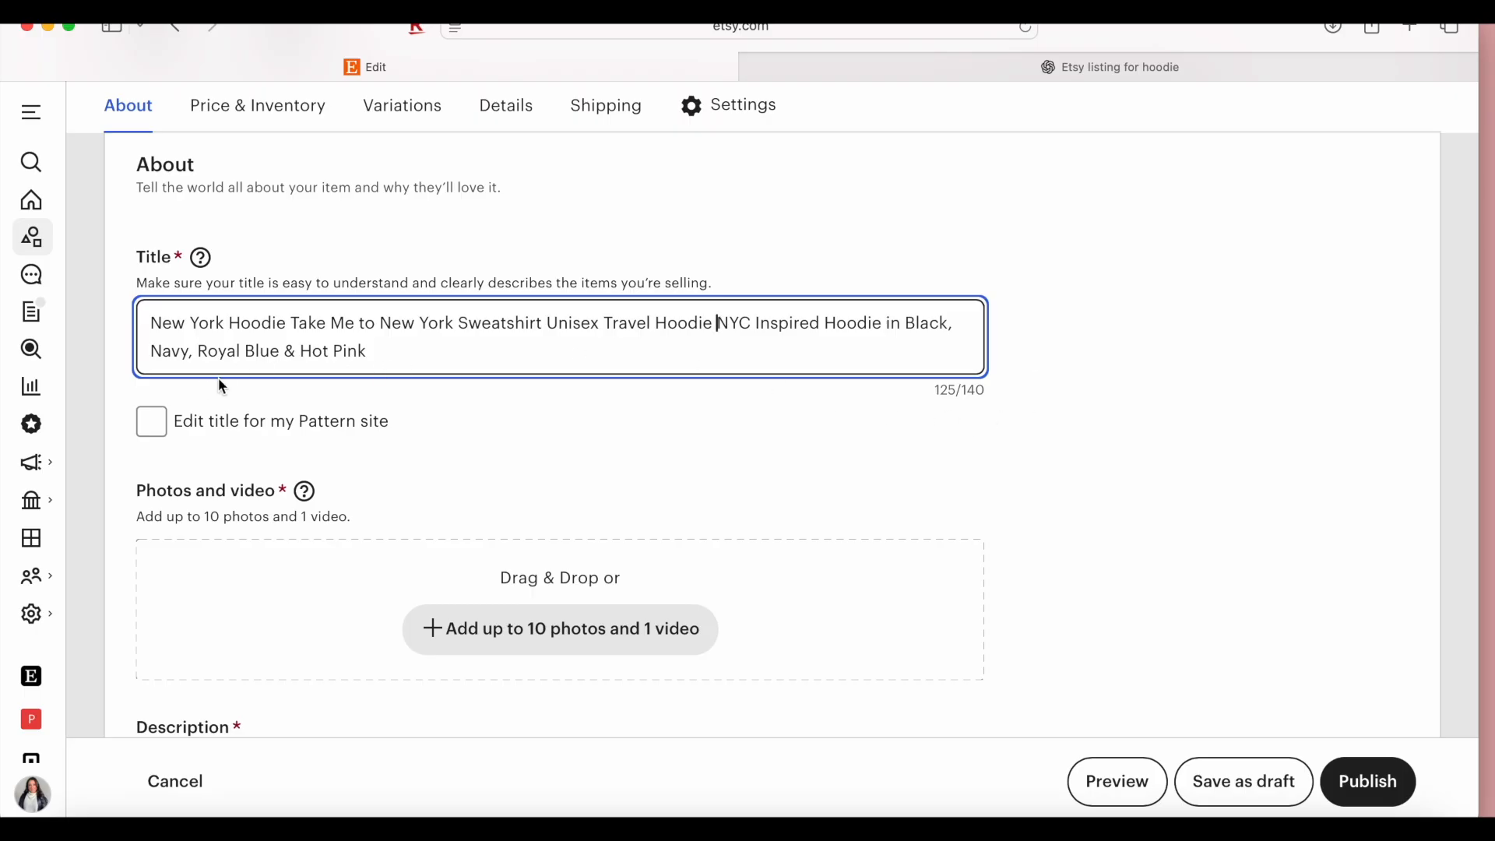
click(288, 351)
double_click(288, 351)
click(488, 367)
Switch to ChatGPT and review the generated description, details, "Perfect for" list, sizing, care instructions and SEO tags.
click(935, 77)
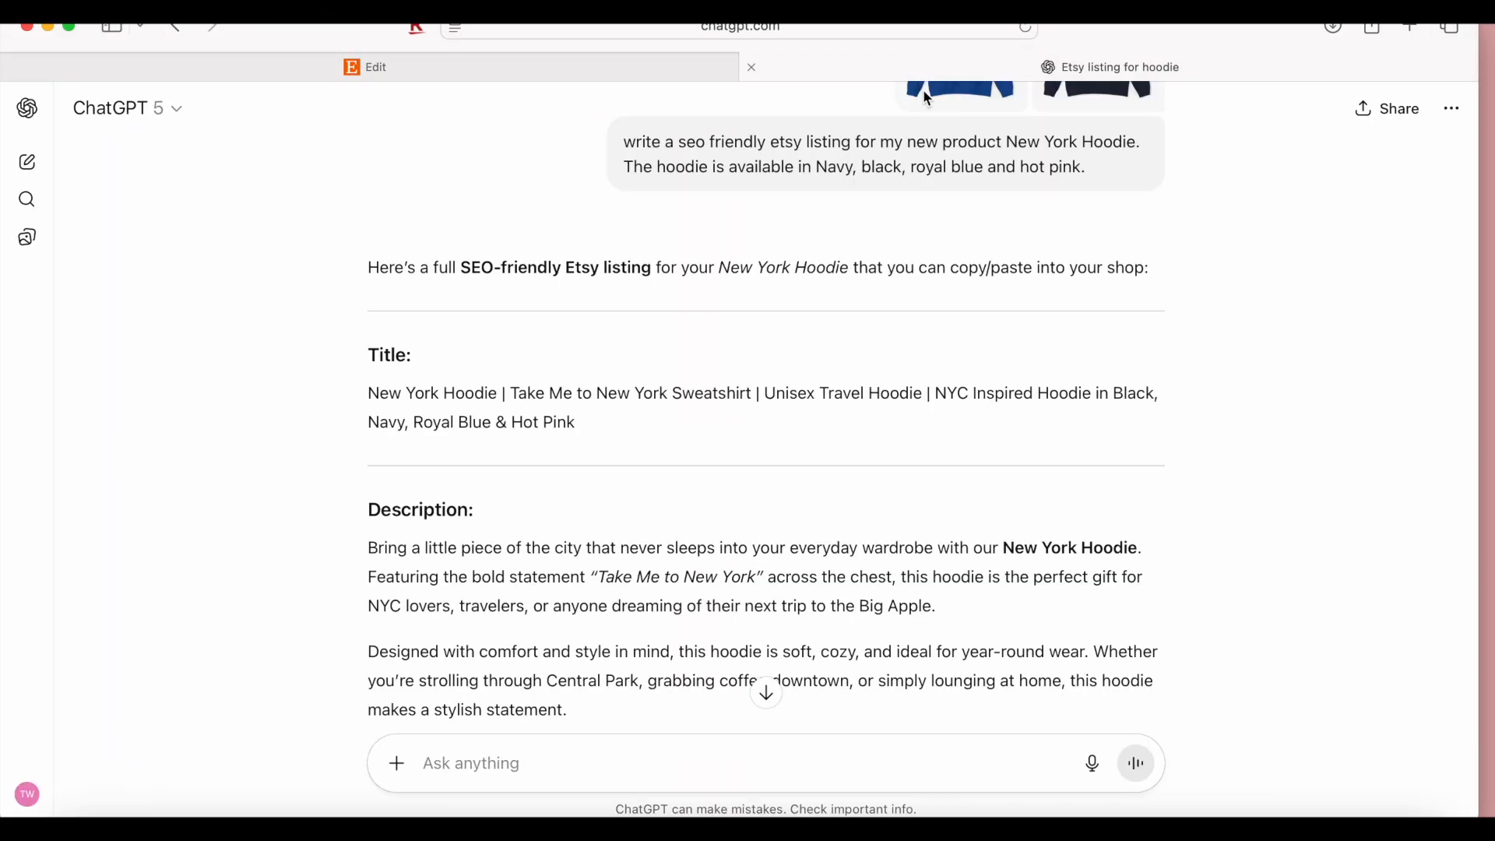
scroll(686, 573, down, 3)
scroll(686, 573, down, 3)
scroll(686, 573, down, 10)
scroll(689, 579, up, 5)
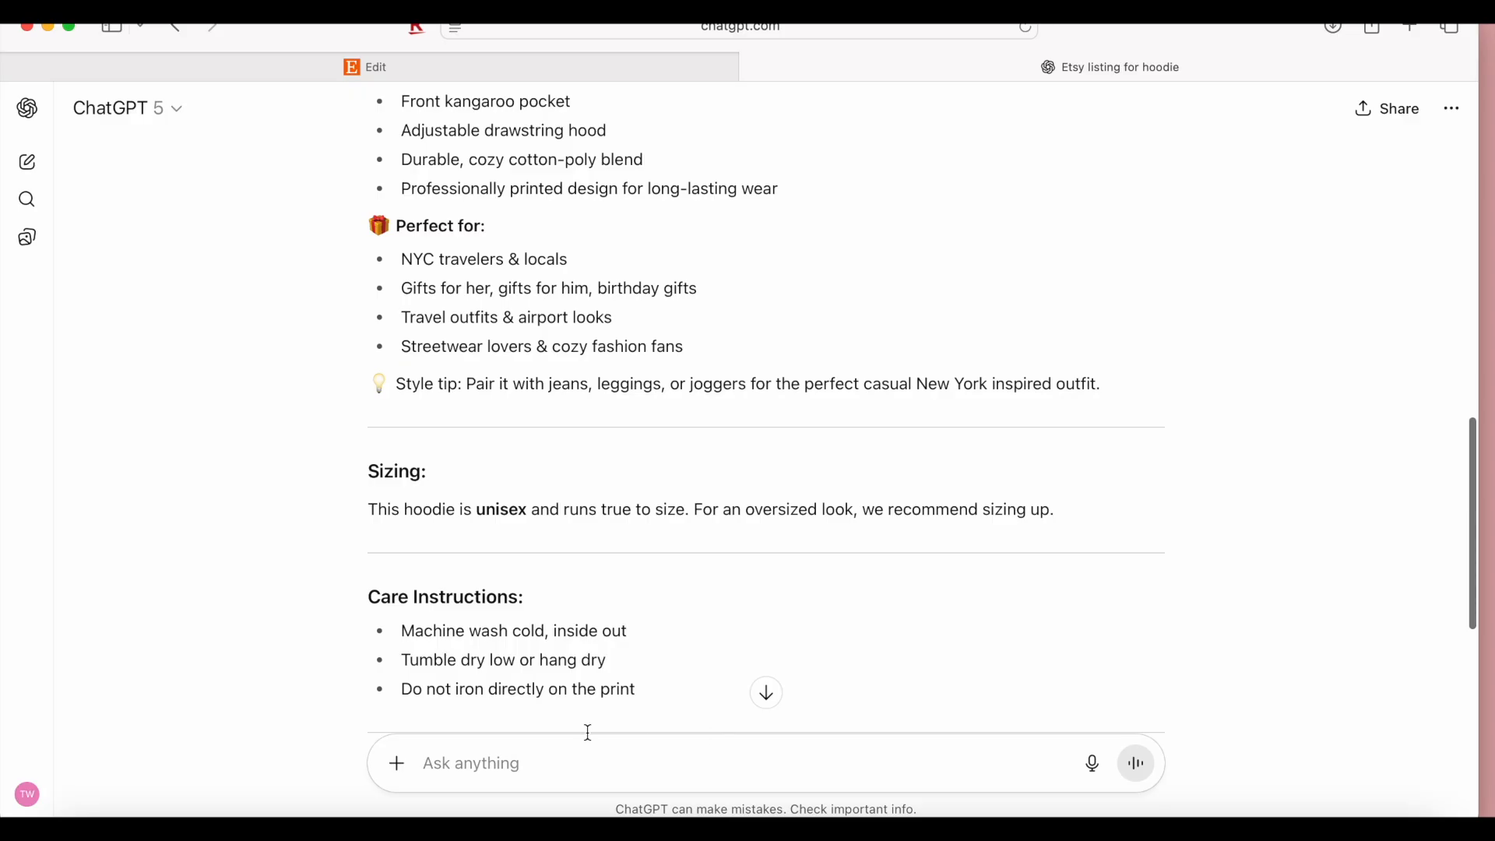
scroll(548, 426, up, 5)
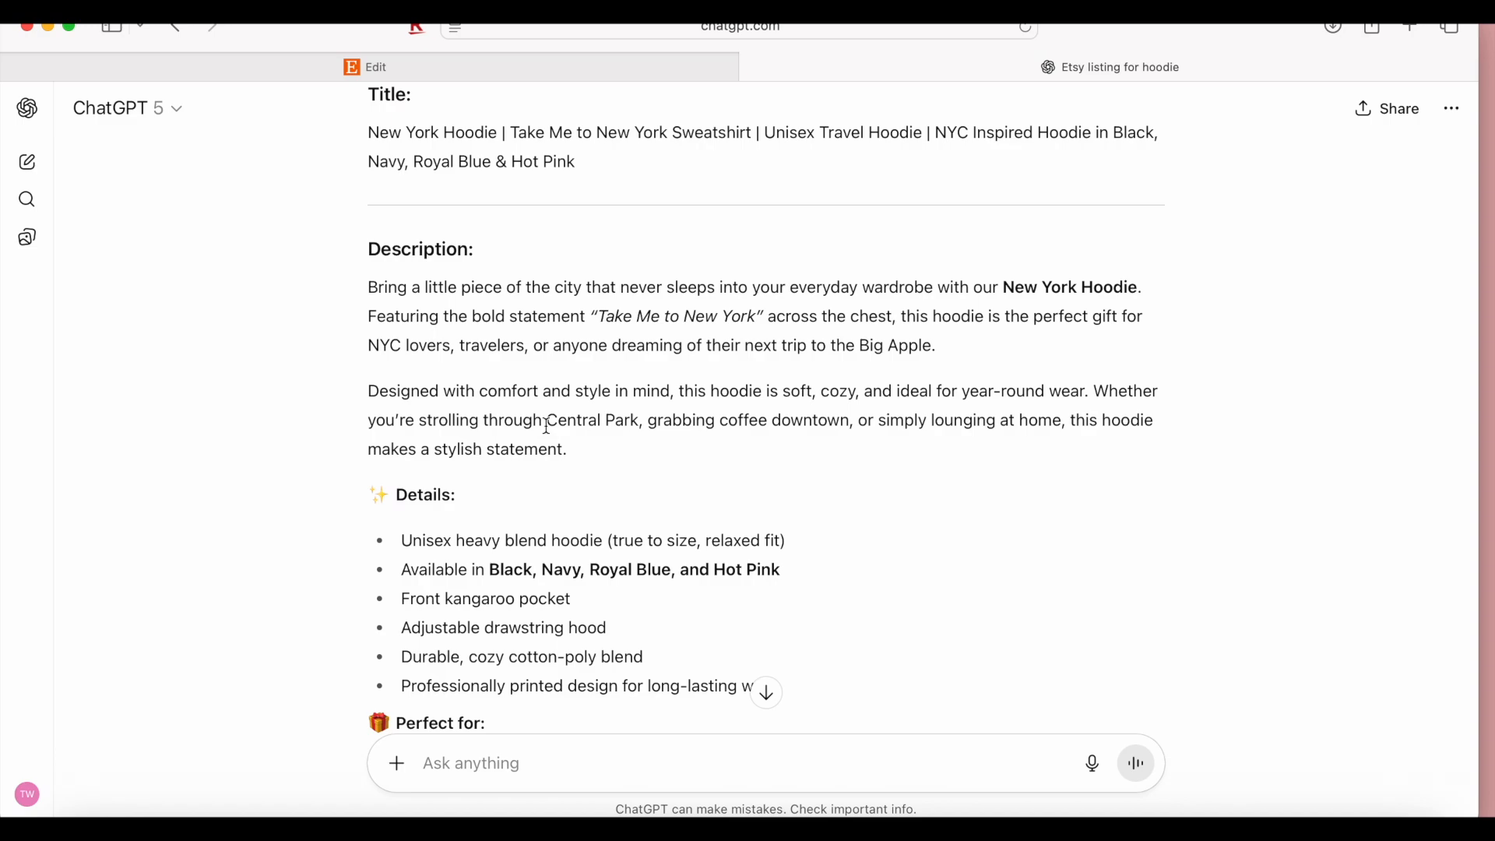
scroll(548, 426, down, 3)
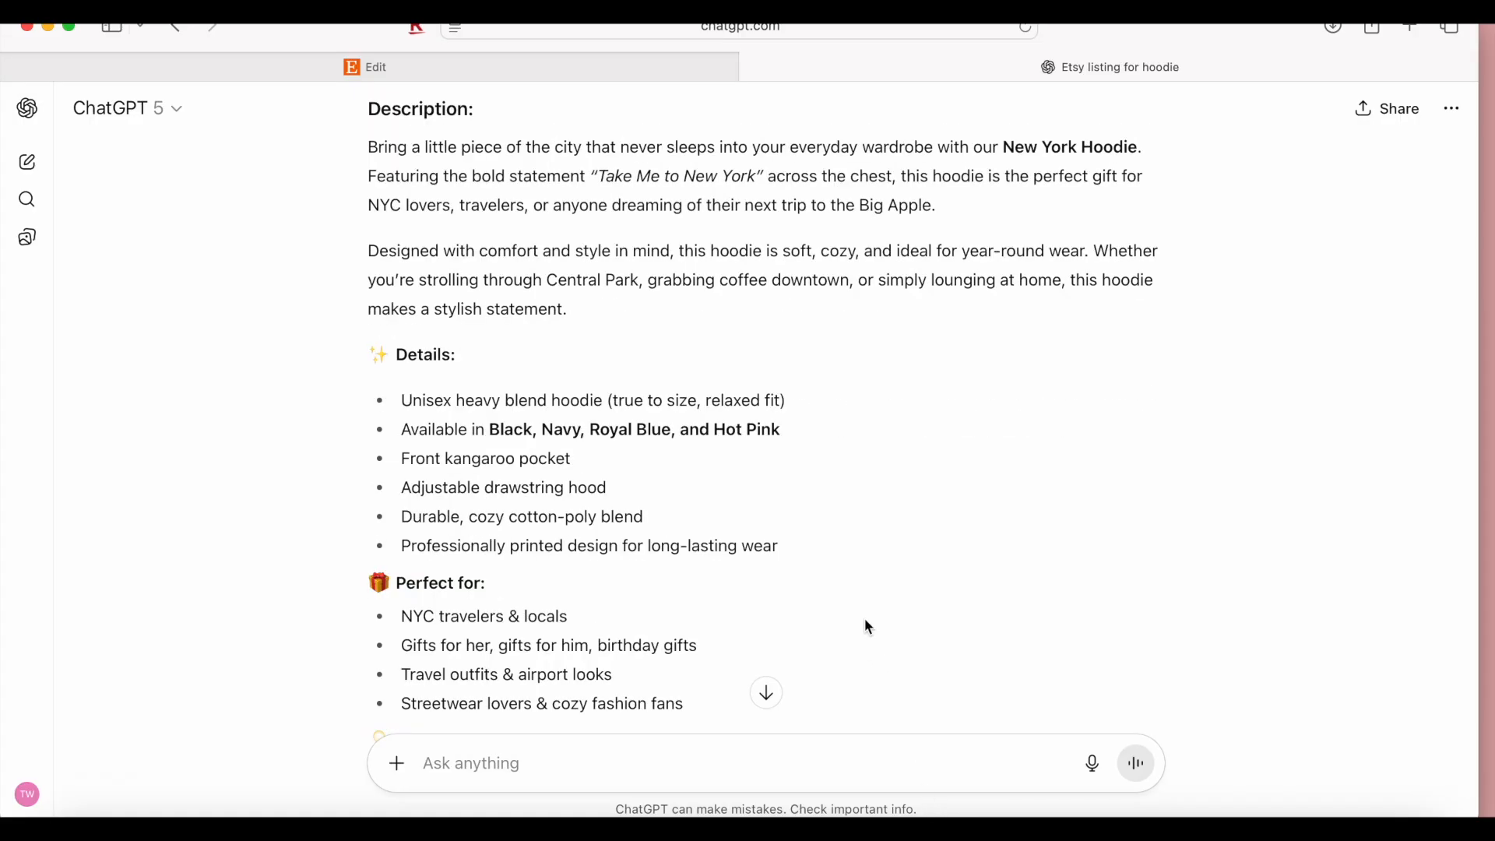
drag(397, 356, 682, 592)
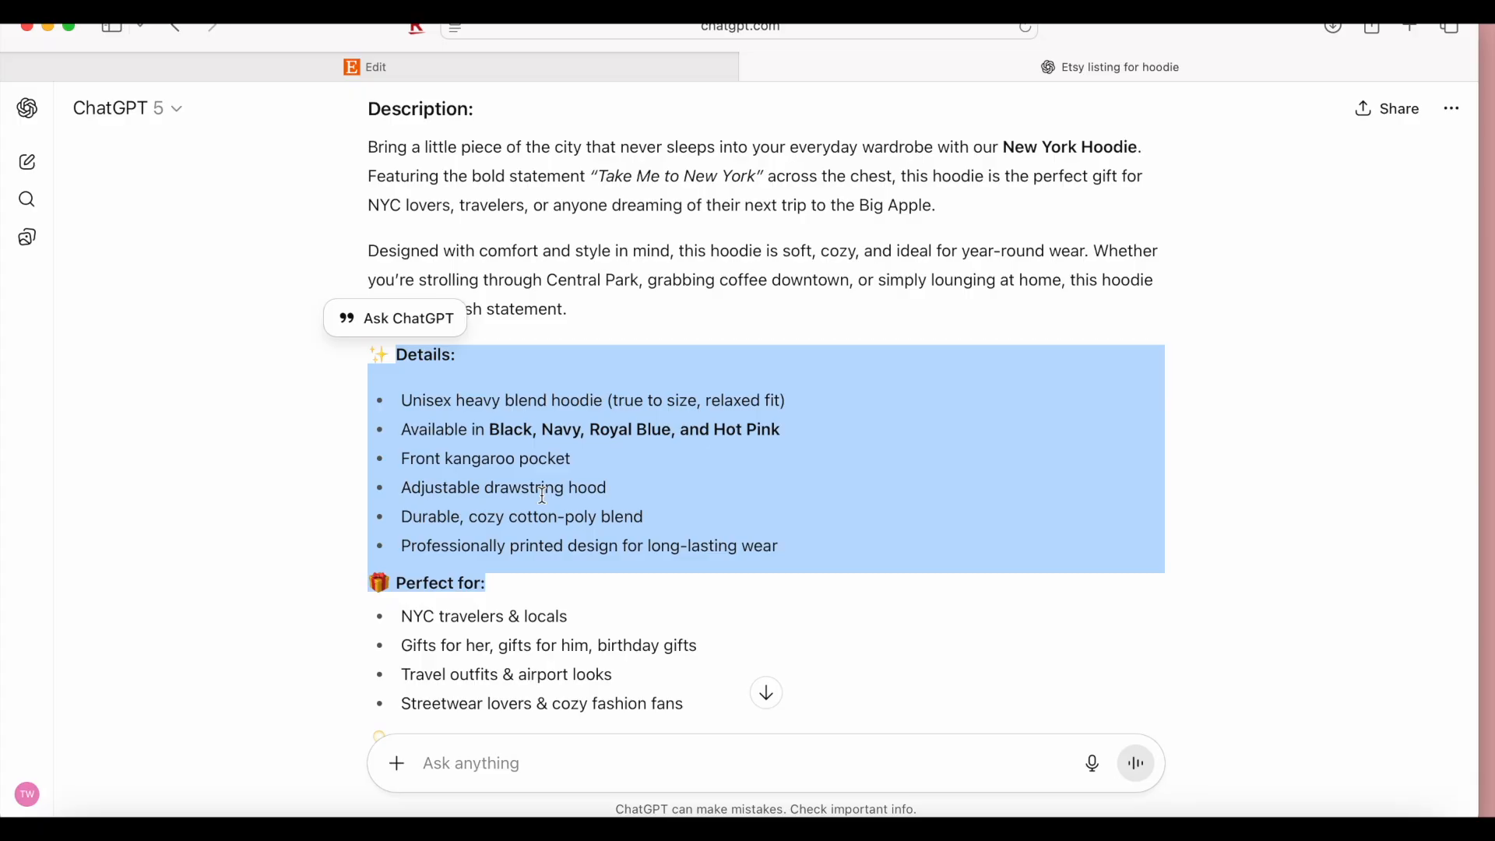
click(457, 403)
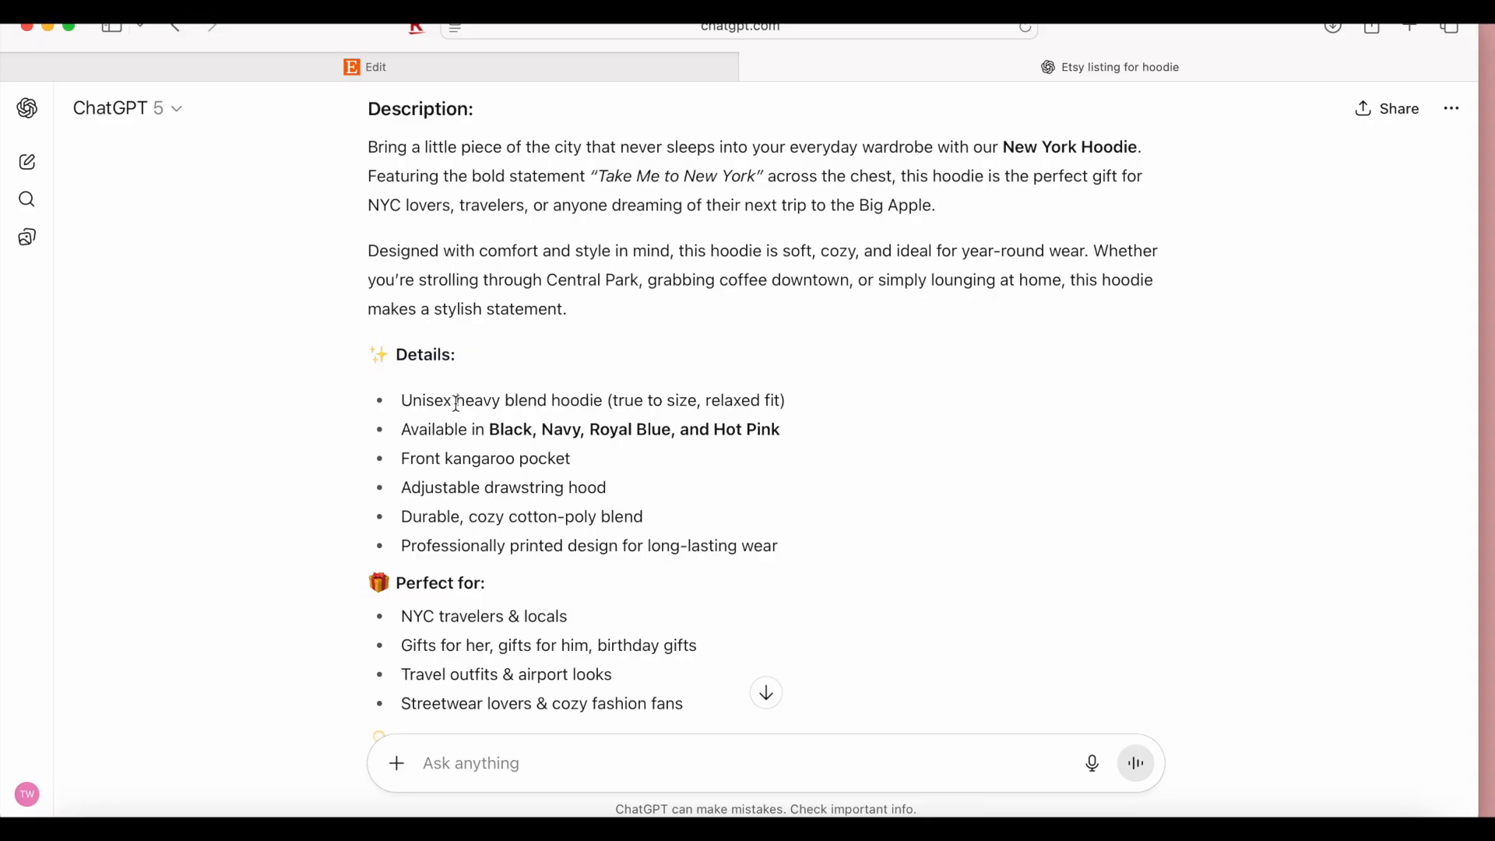
scroll(770, 562, down, 3)
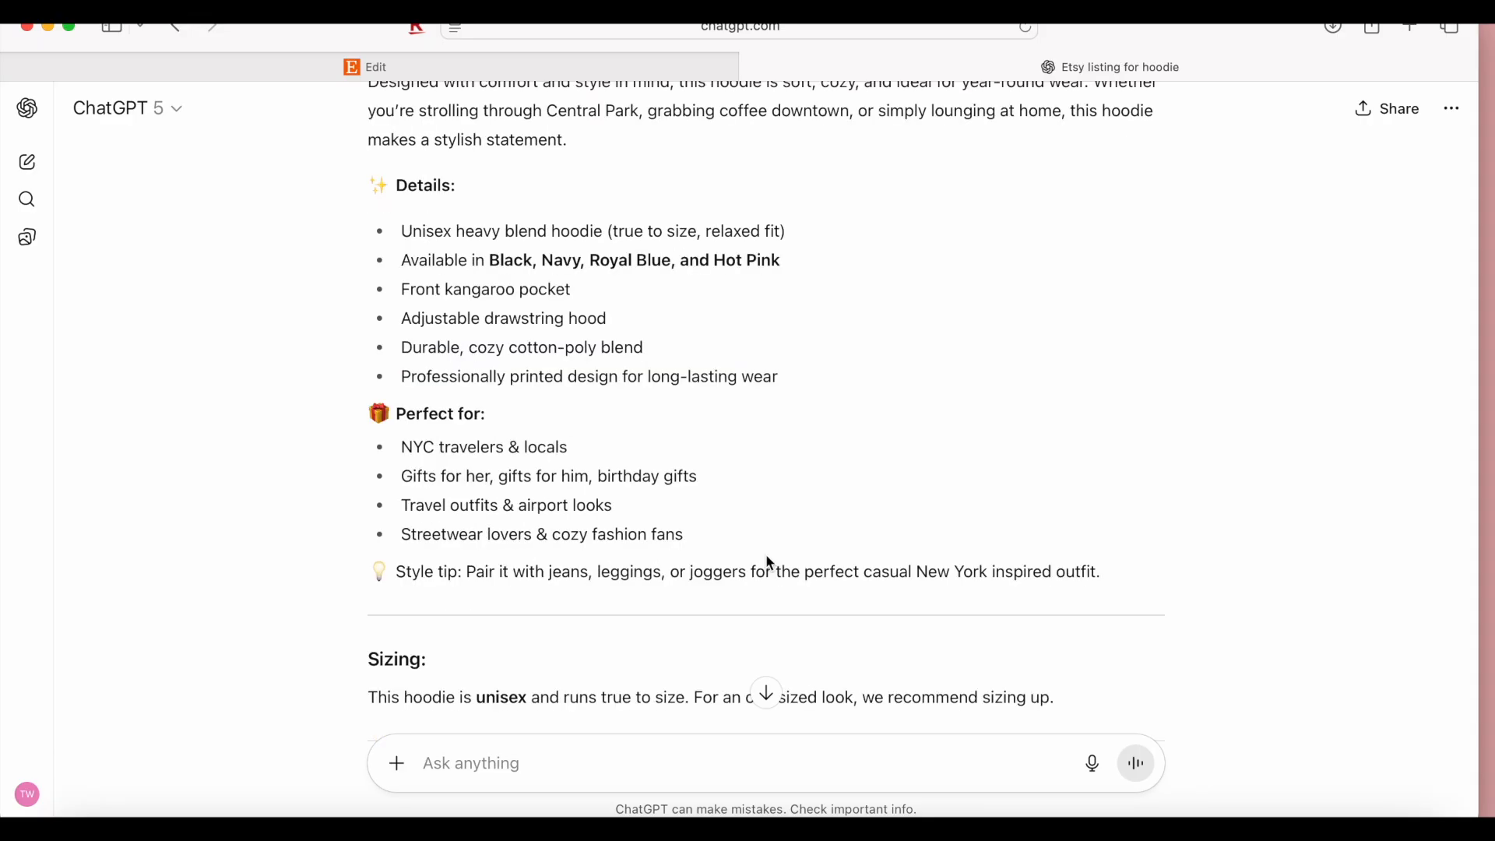
drag(738, 532, 387, 449)
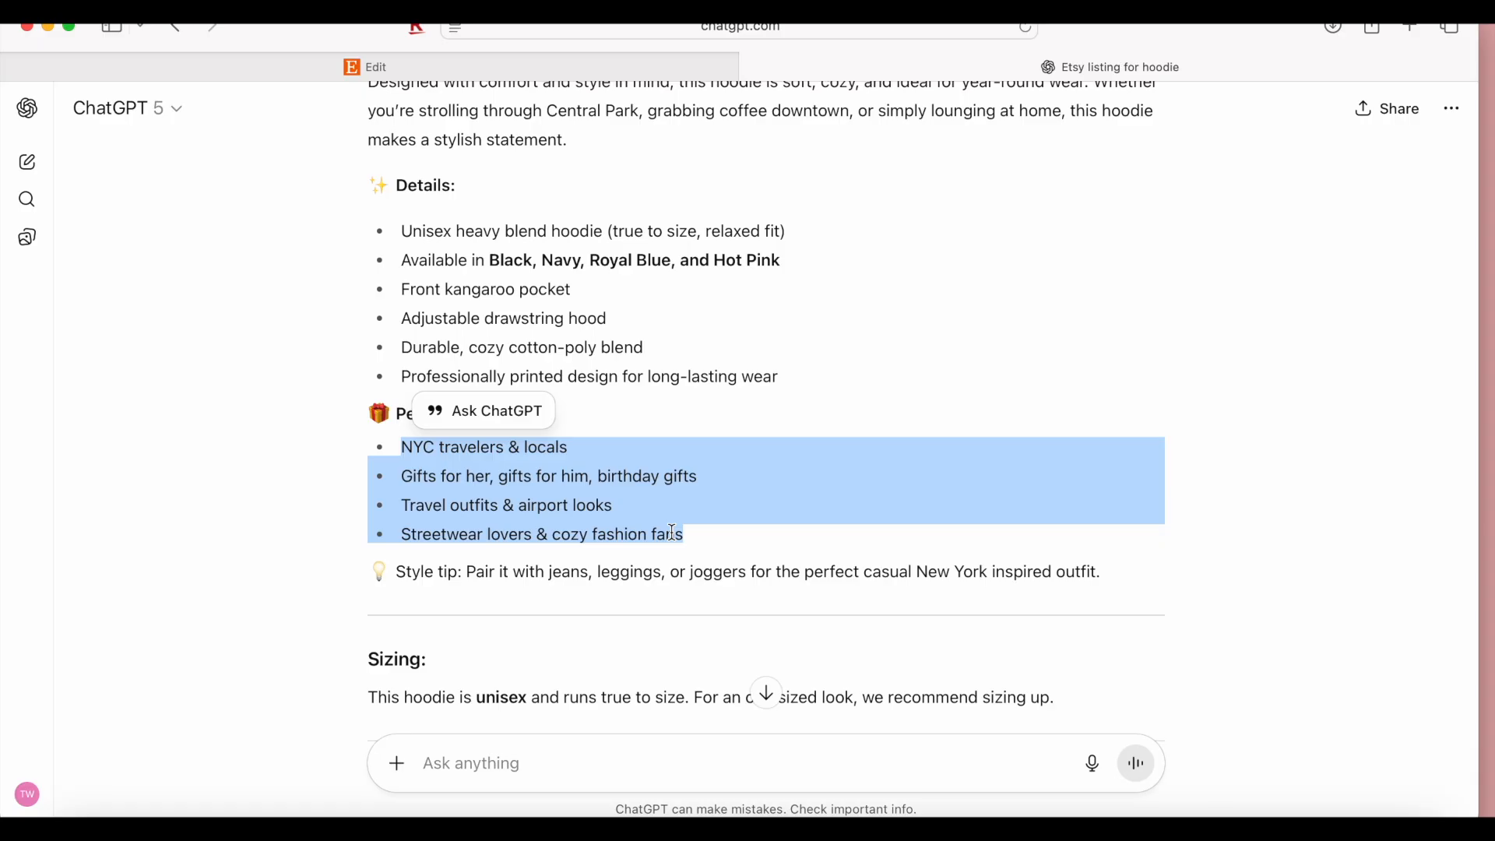
scroll(672, 531, down, 8)
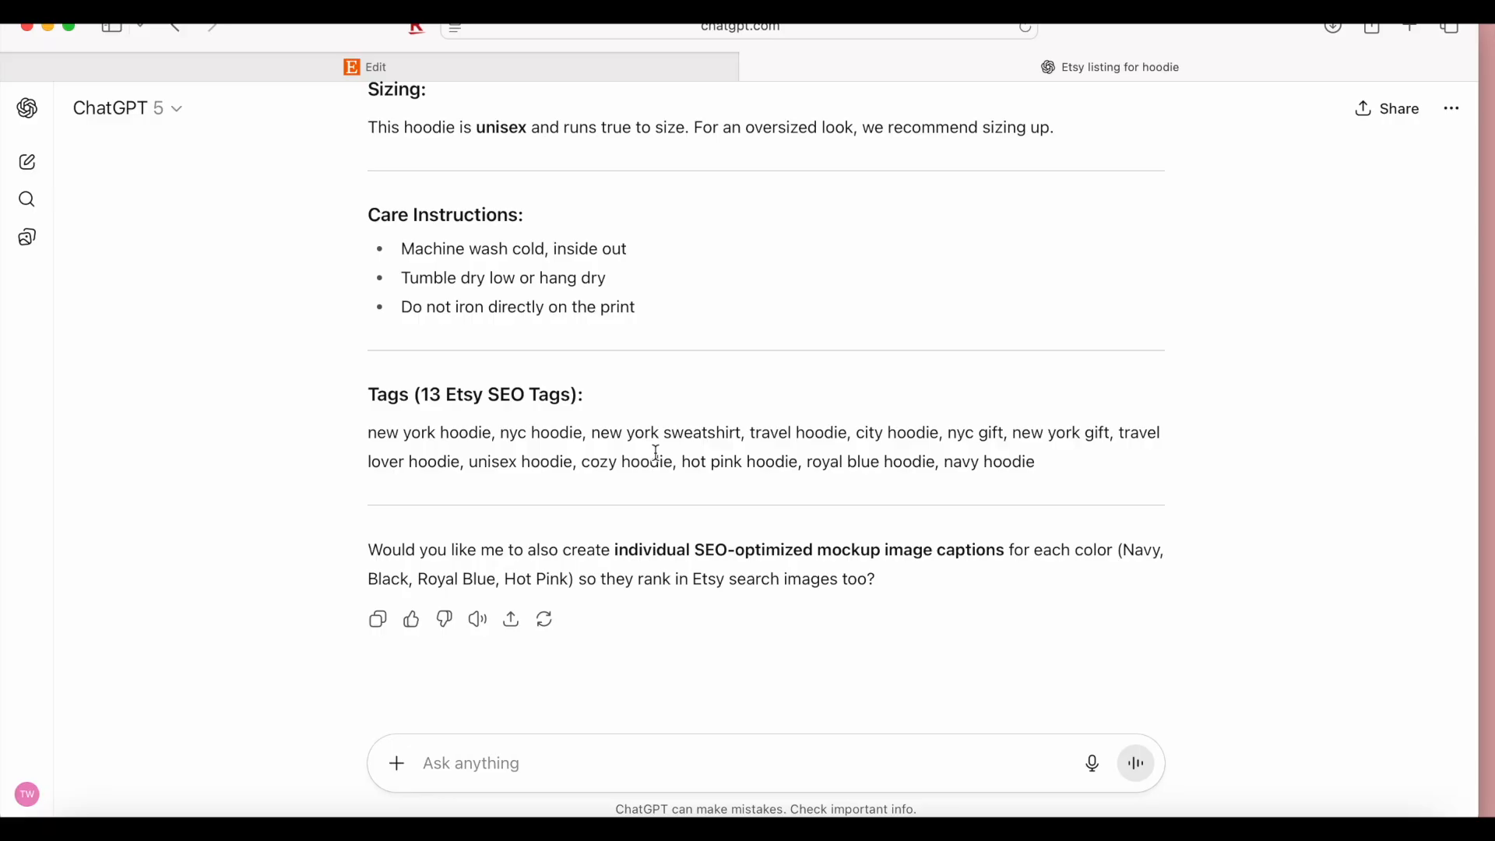
scroll(655, 452, up, 4)
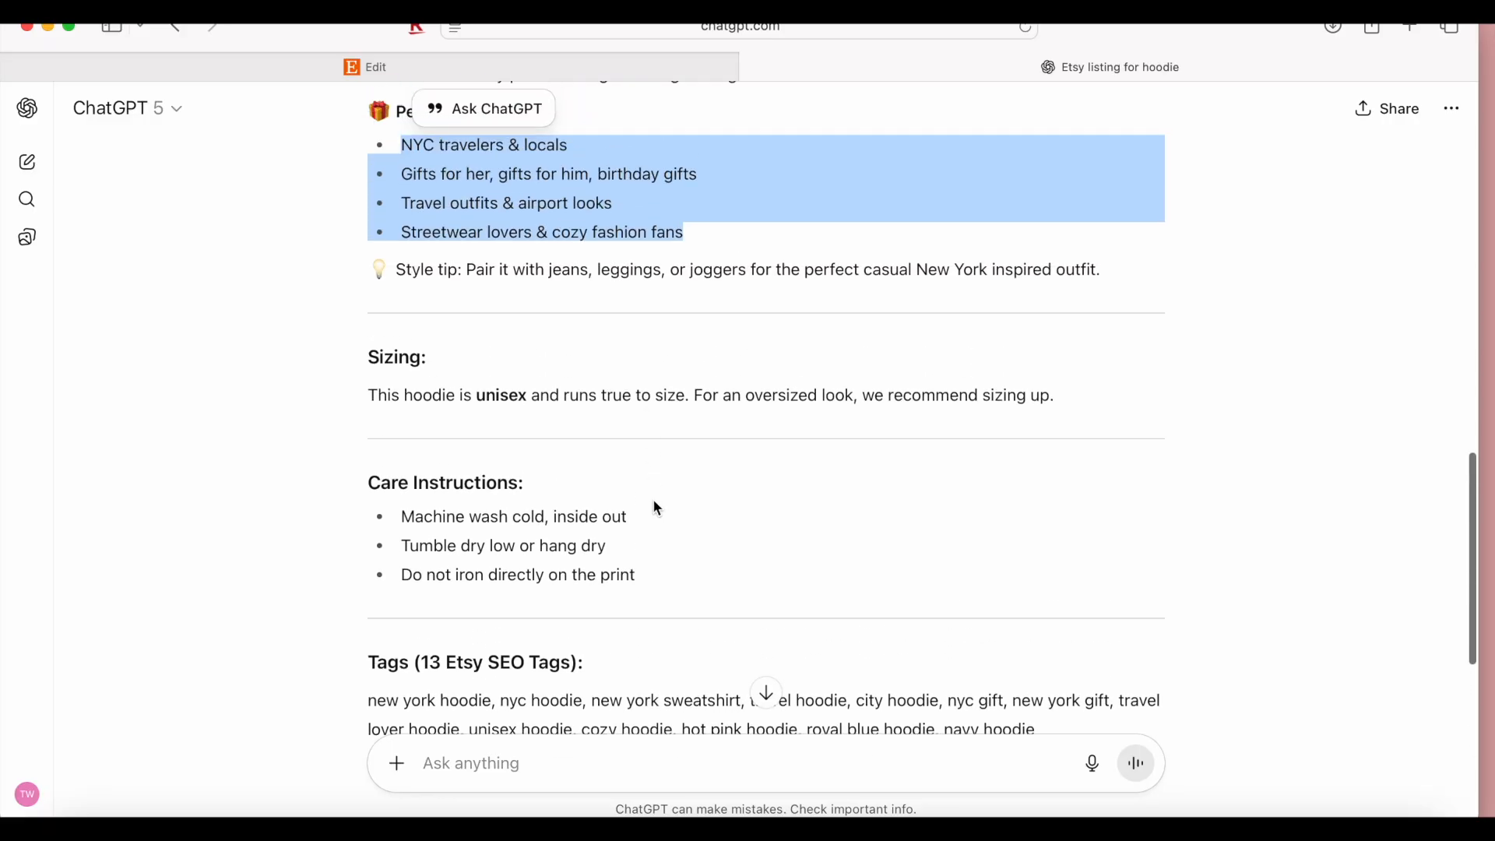
Copy the generated text from description through care instructions and paste it into the Etsy listing's description, with blank lines separating Style tip, Sizing and Care Instructions.
drag(668, 580, 368, 593)
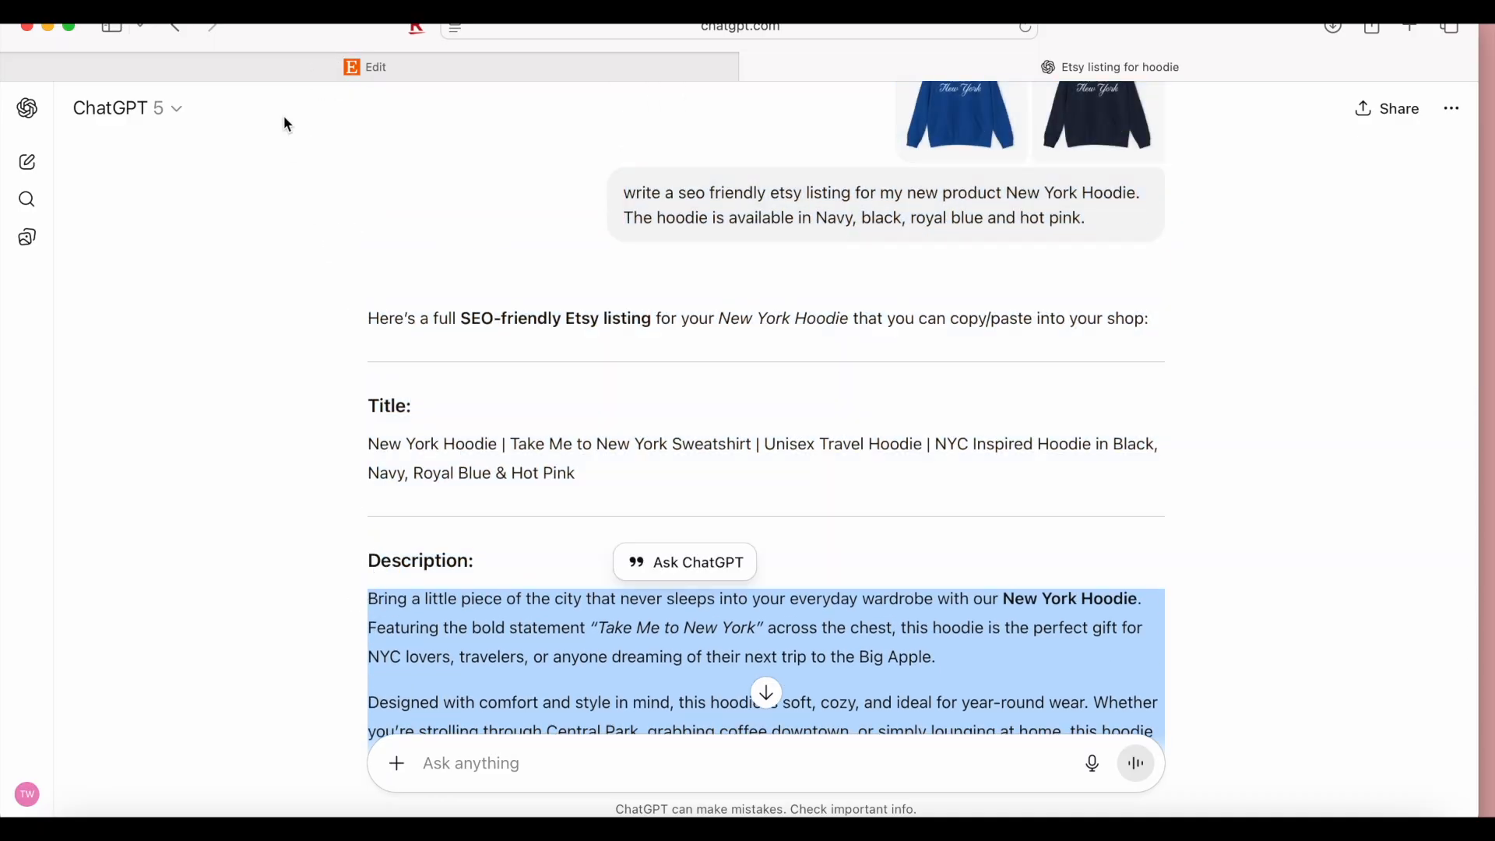
click(355, 68)
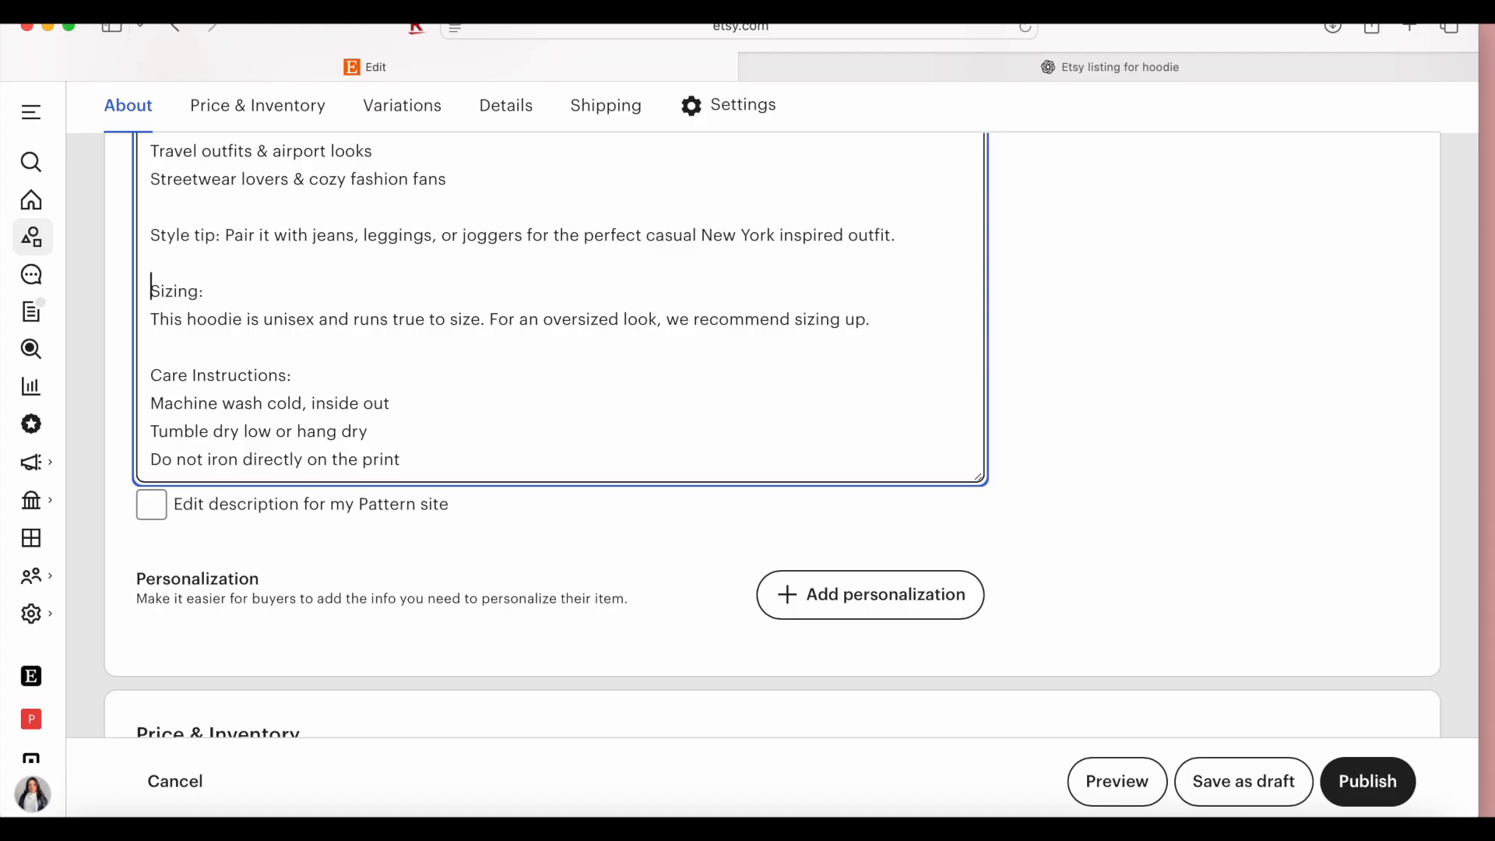
scroll(561, 308, up, 3)
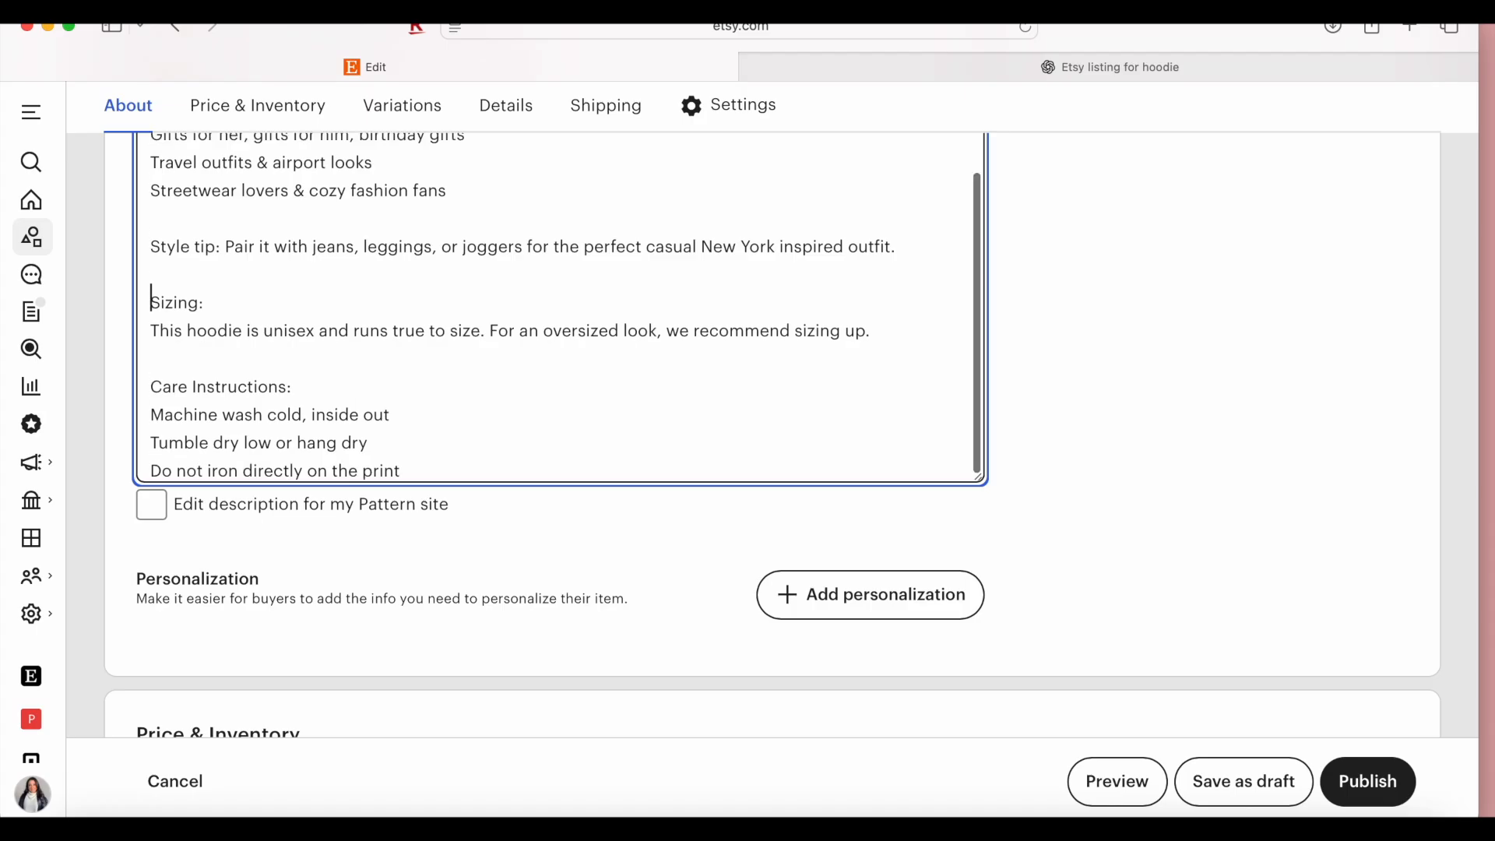
scroll(560, 311, down, 5)
scroll(265, 620, up, 5)
click(151, 472)
text(***)
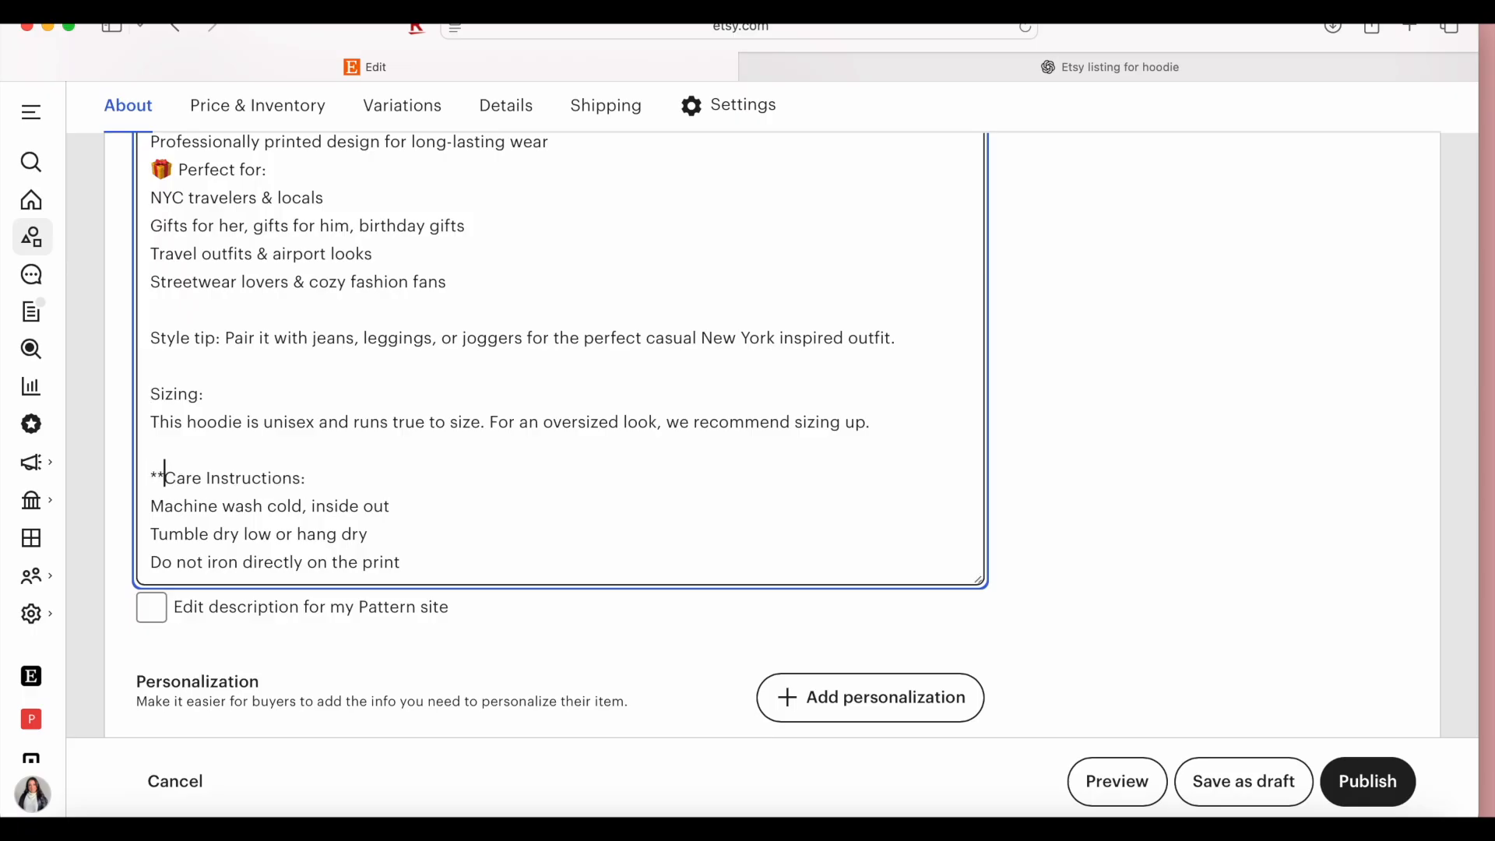
key(BackSpace)
key(BackSpace)
key(BackSpace)
Replace the gift emoji in front of the "Perfect for:" heading in the description with a blank line above it.
scroll(238, 340, up, 3)
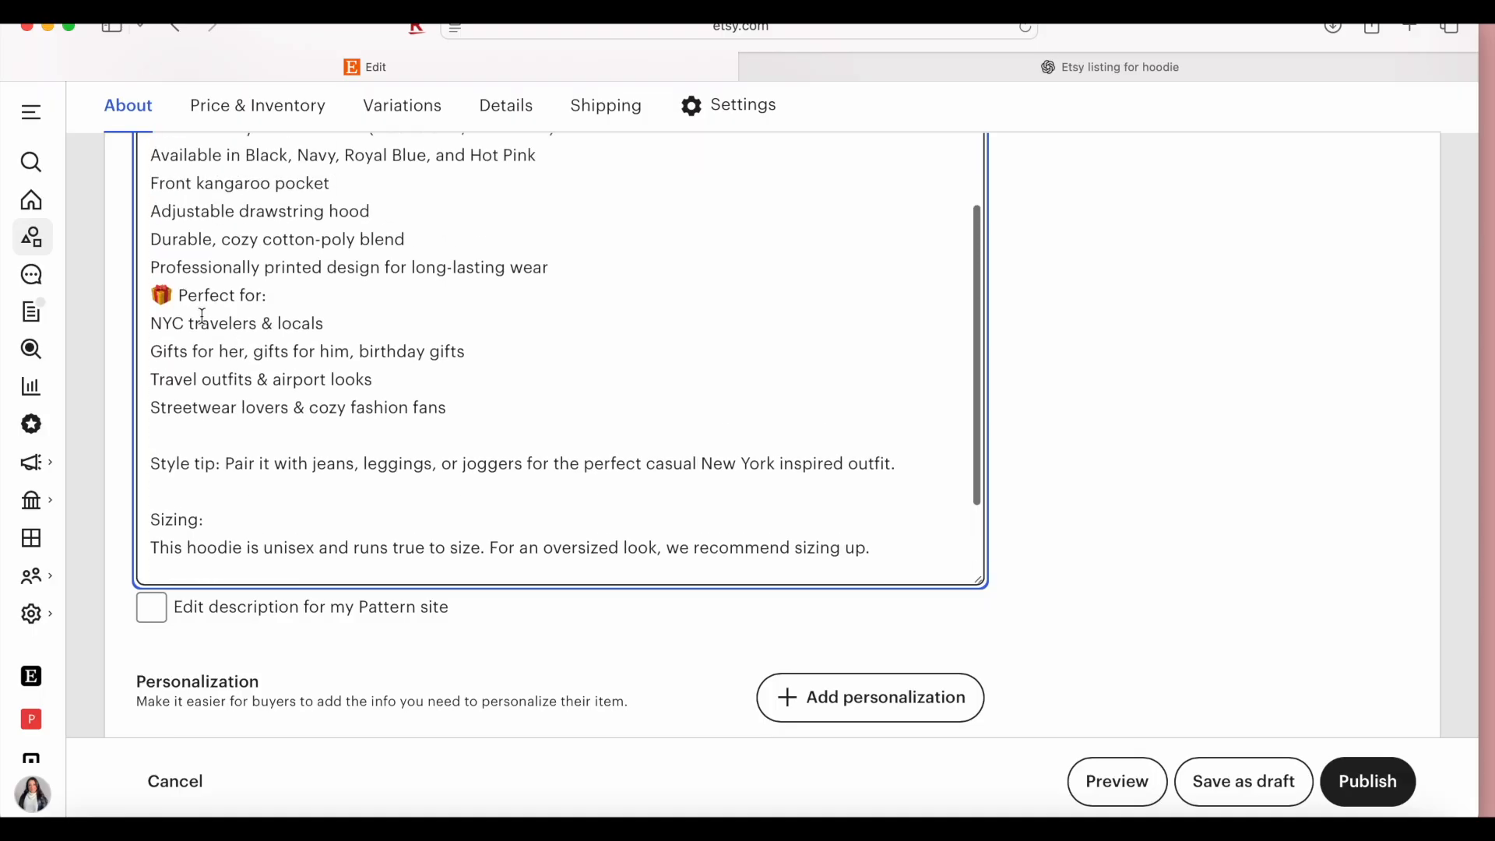
click(178, 295)
key(BackSpace)
key(BackSpace)
key(Return)
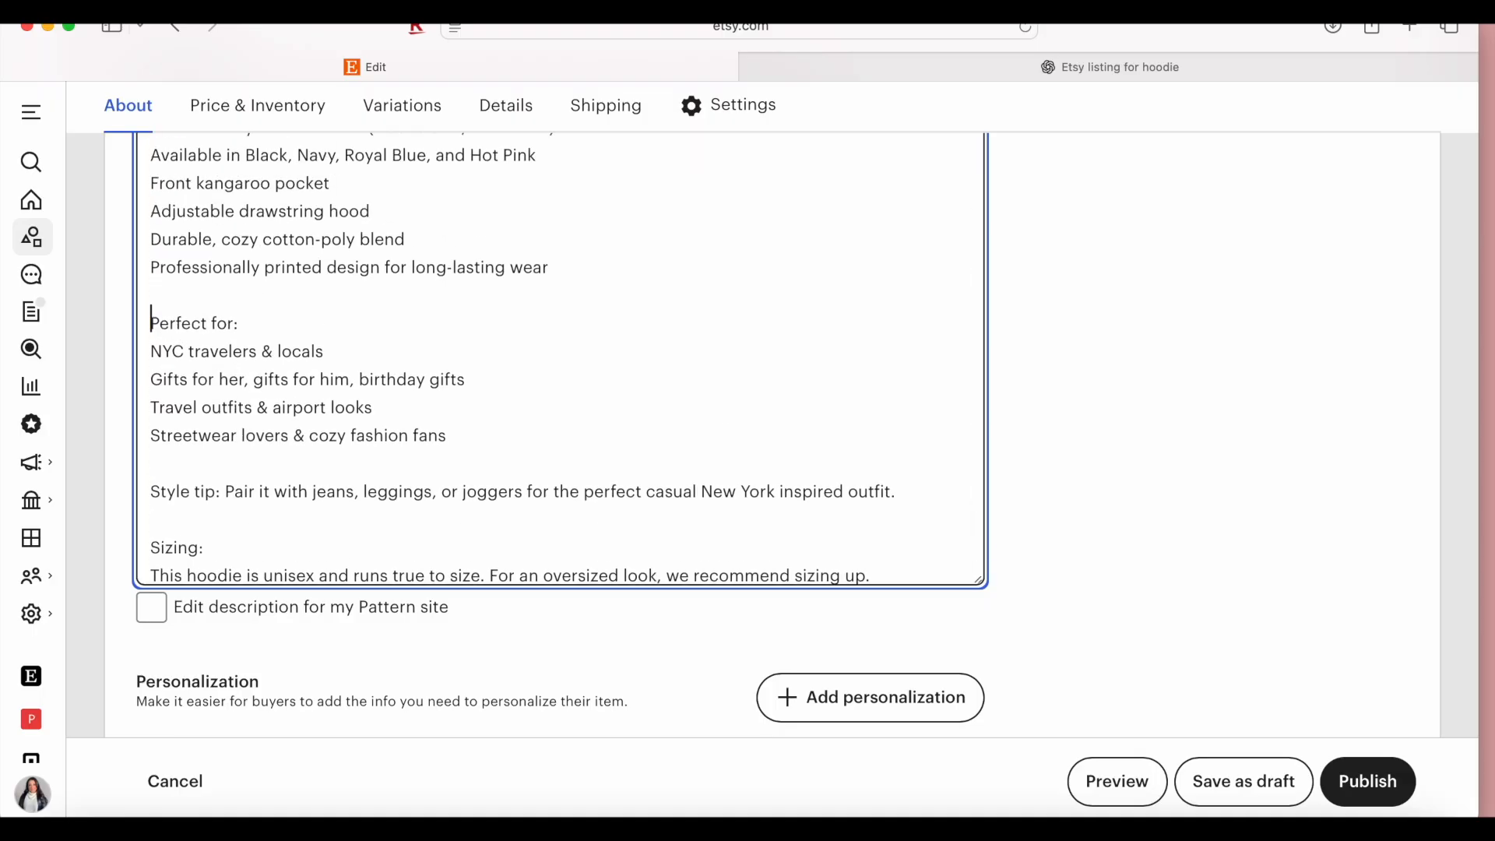
Remove the symbol in front of the "Details:" heading, put a blank line above it, and check the whole description's formatting.
scroll(222, 229, up, 5)
click(179, 242)
key(BackSpace)
key(BackSpace)
key(Return)
scroll(181, 204, up, 2)
scroll(181, 204, up, 4)
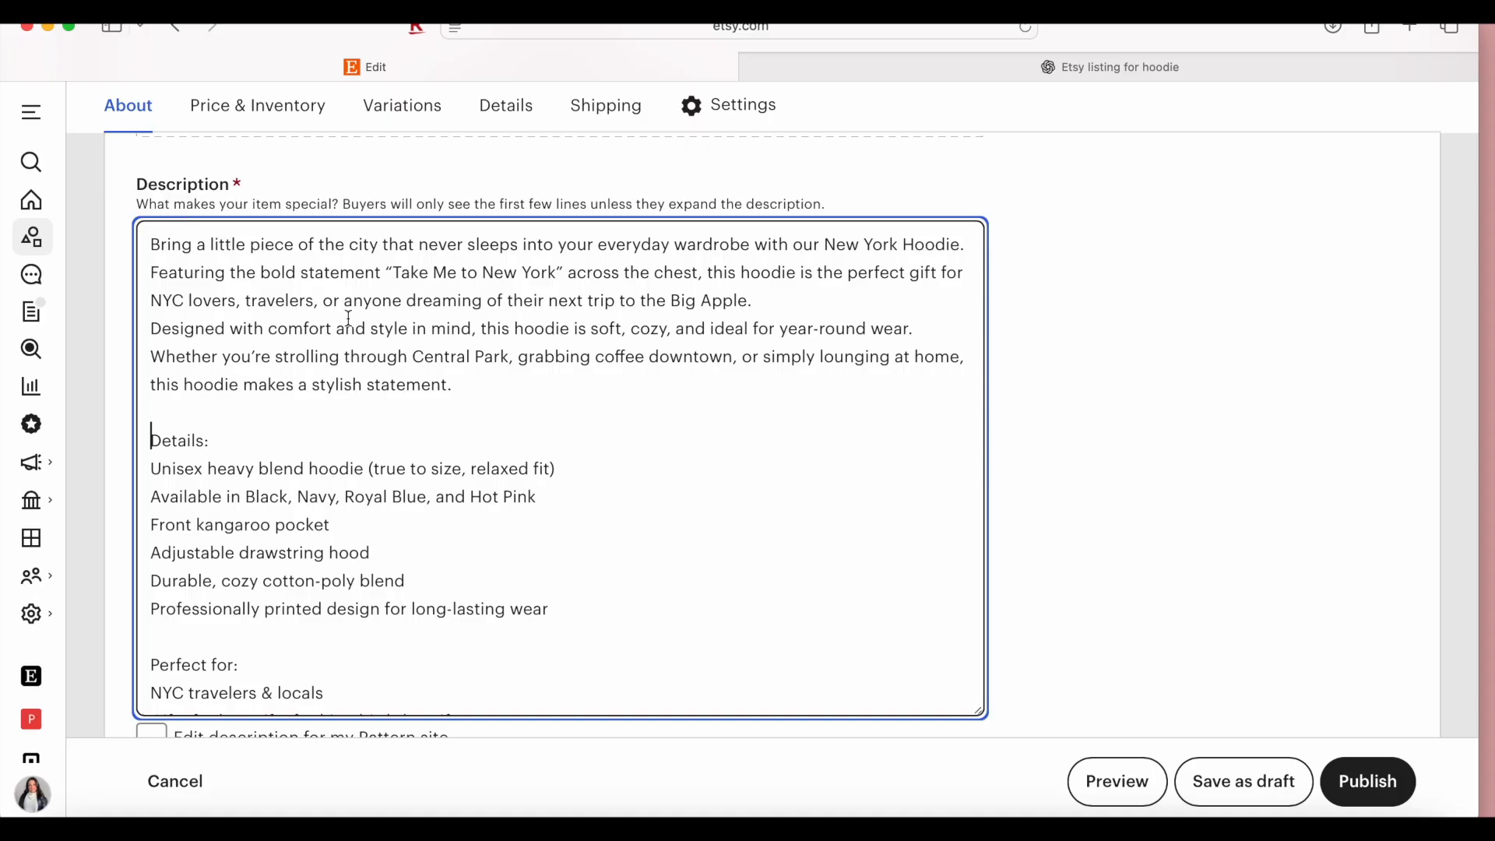
scroll(348, 318, down, 3)
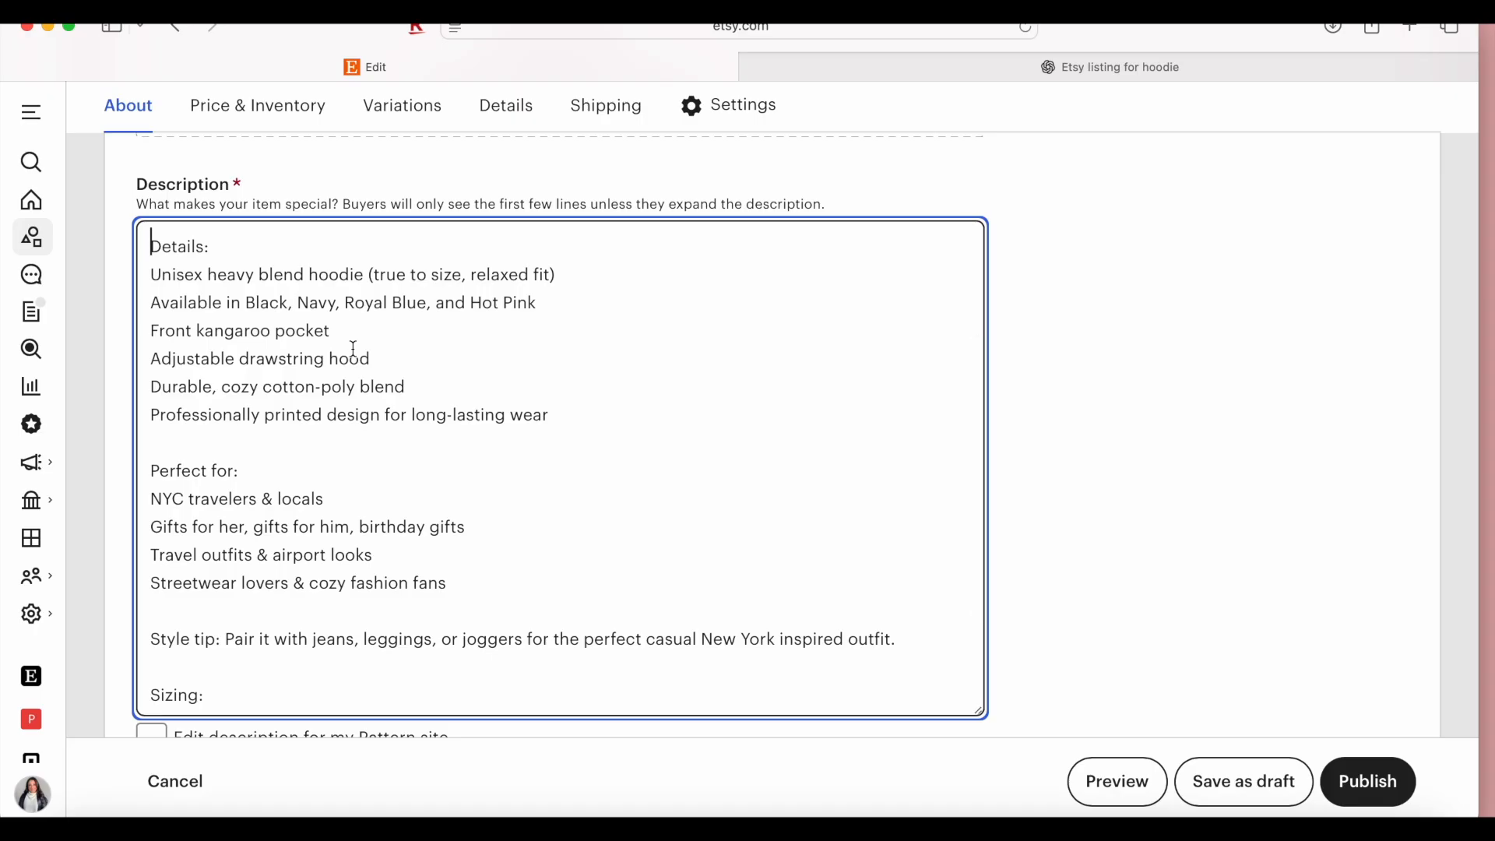
scroll(354, 352, down, 2)
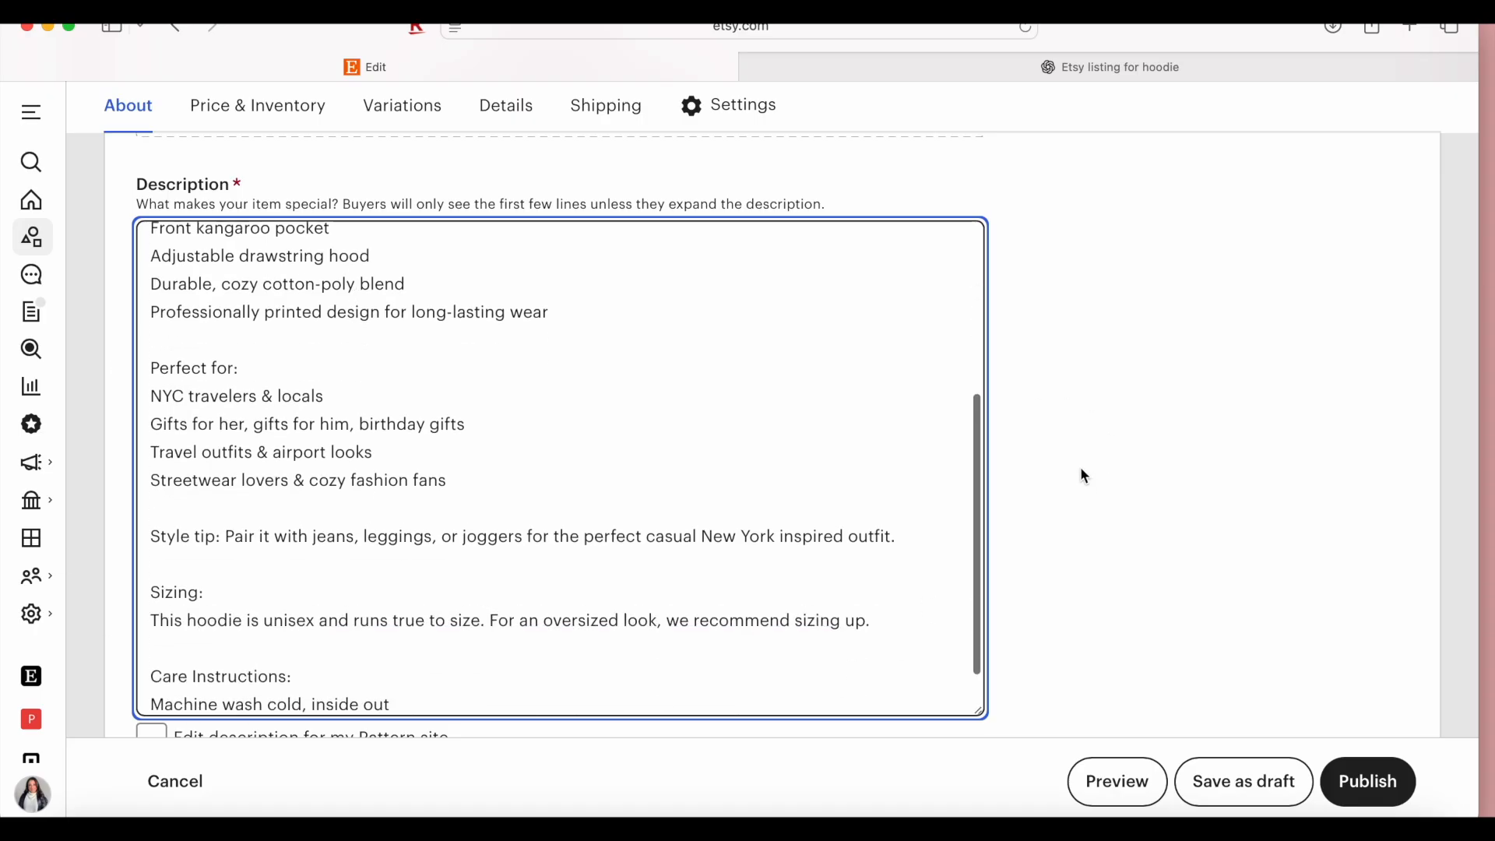
scroll(682, 586, down, 1)
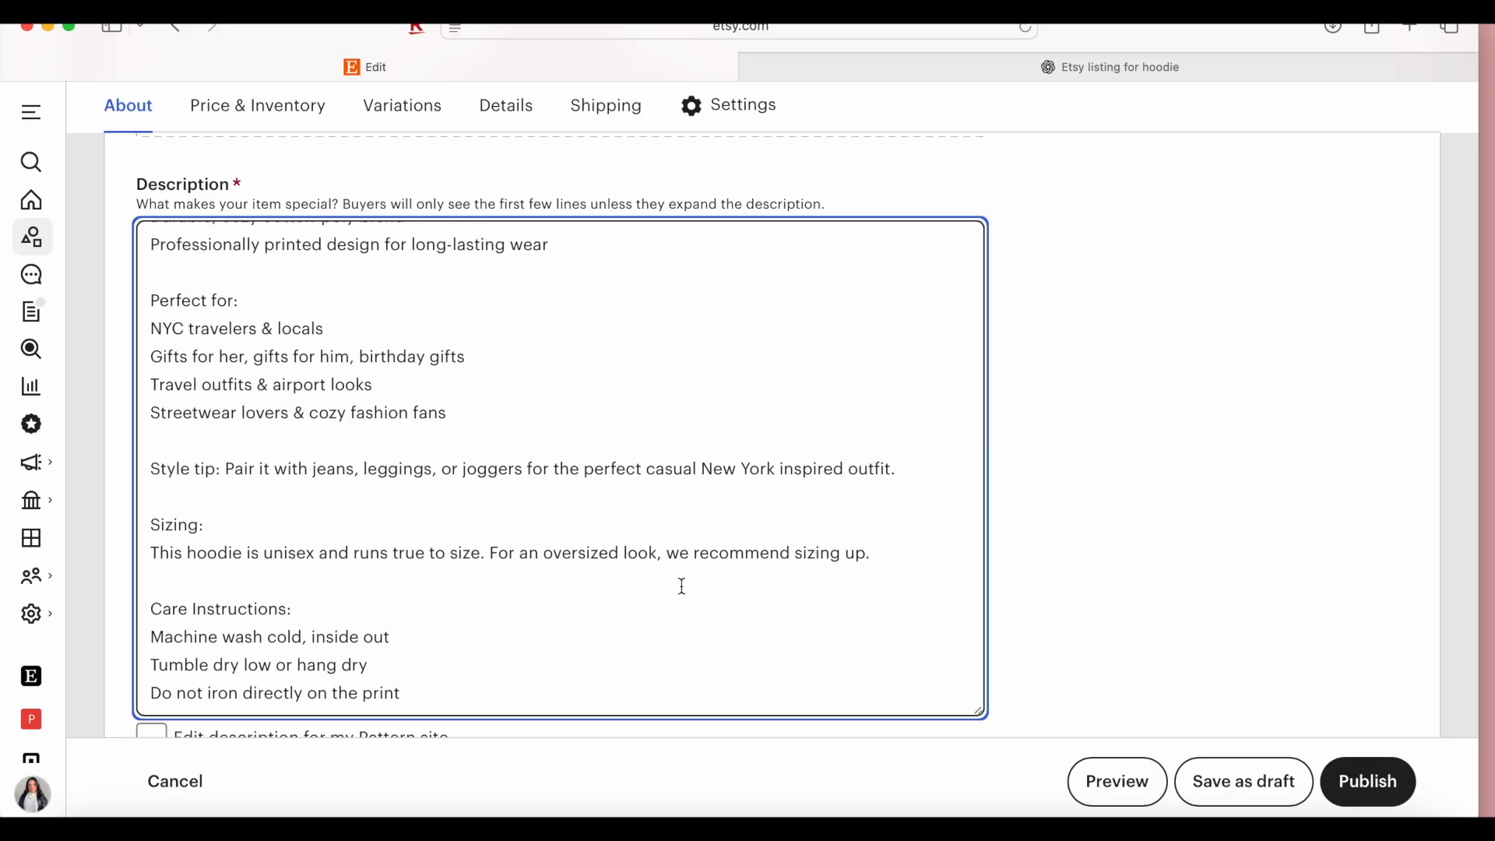
Set the listing price to $30.00 and expand the estimated earnings breakdown.
scroll(682, 585, down, 5)
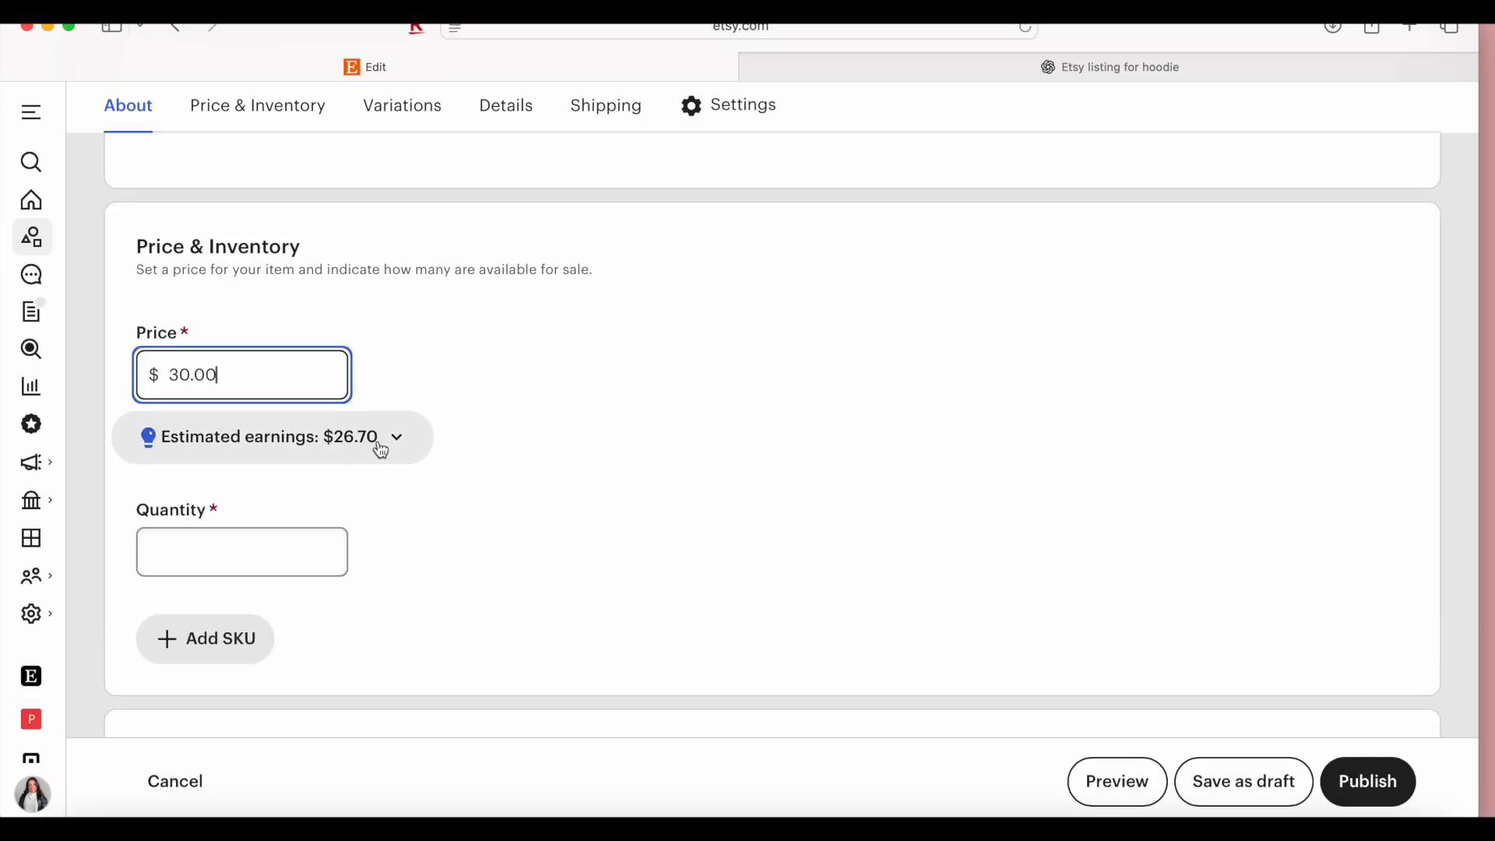
click(378, 441)
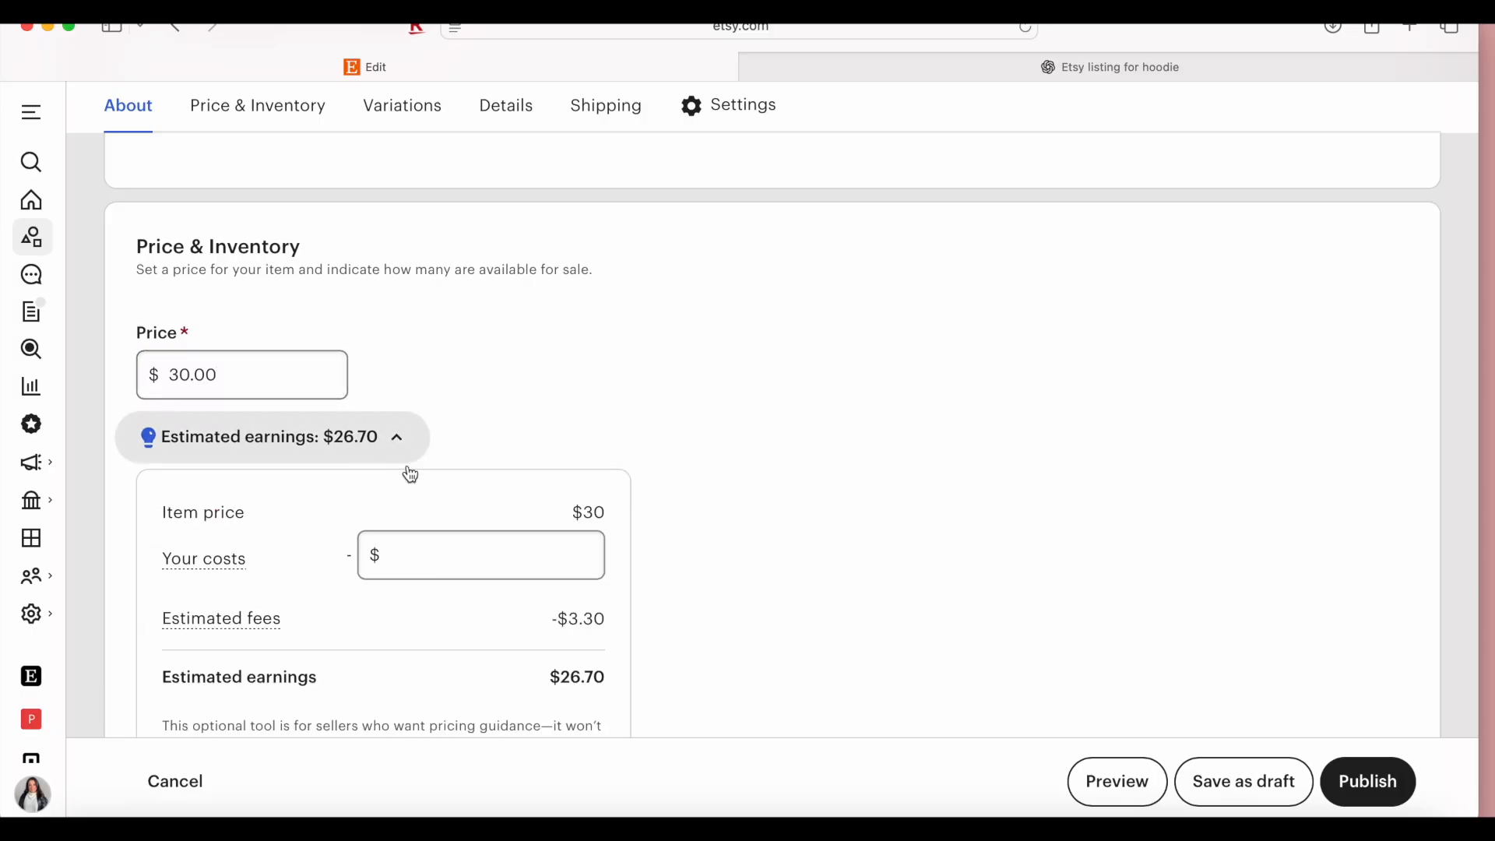
scroll(411, 471, down, 2)
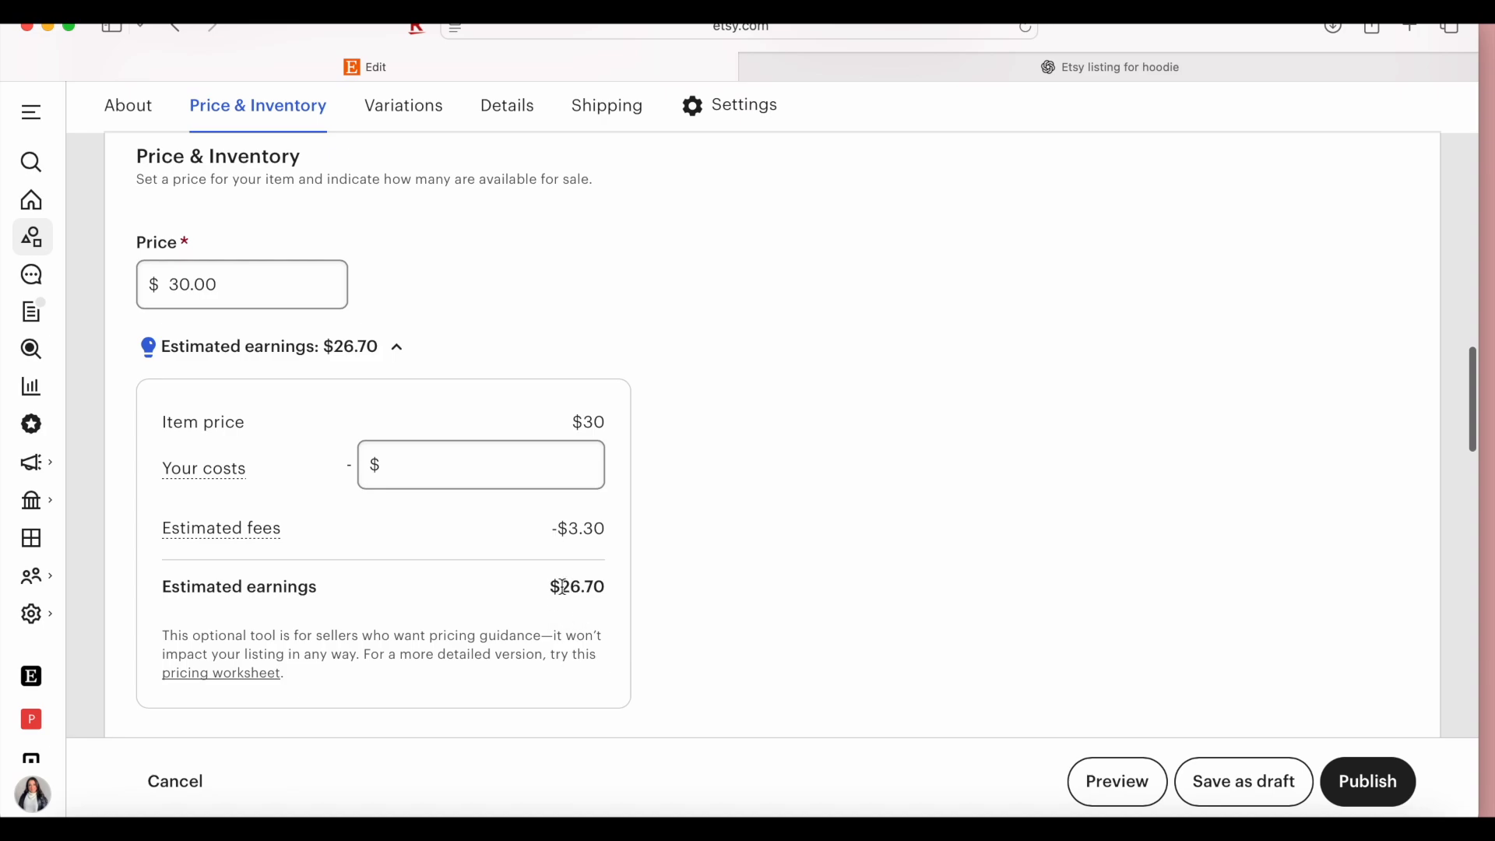
Change the listing price to $34.00 after trying $35.00.
click(189, 283)
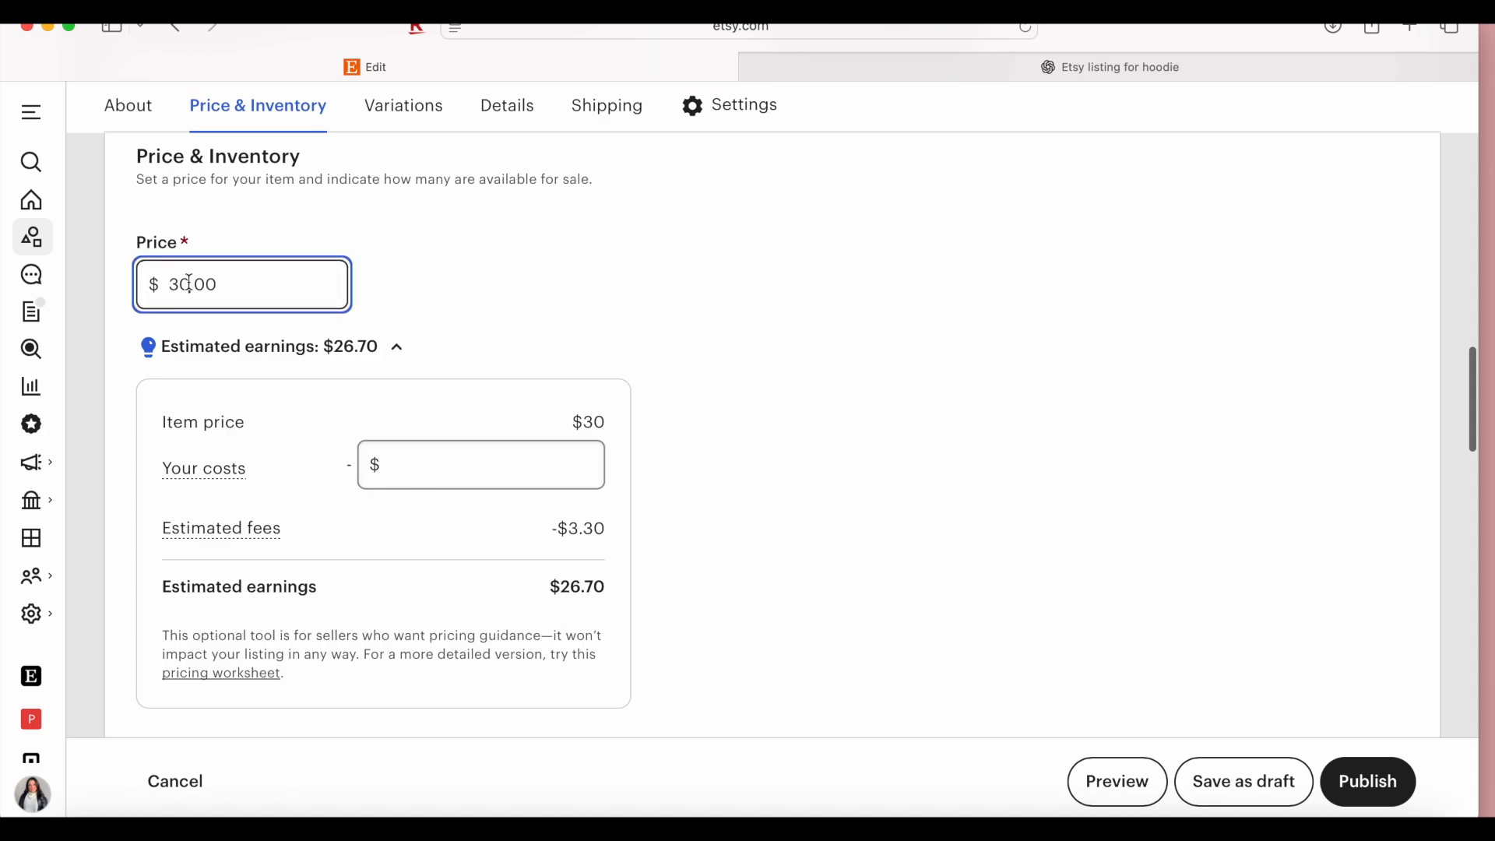
drag(189, 282, 182, 282)
text(5)
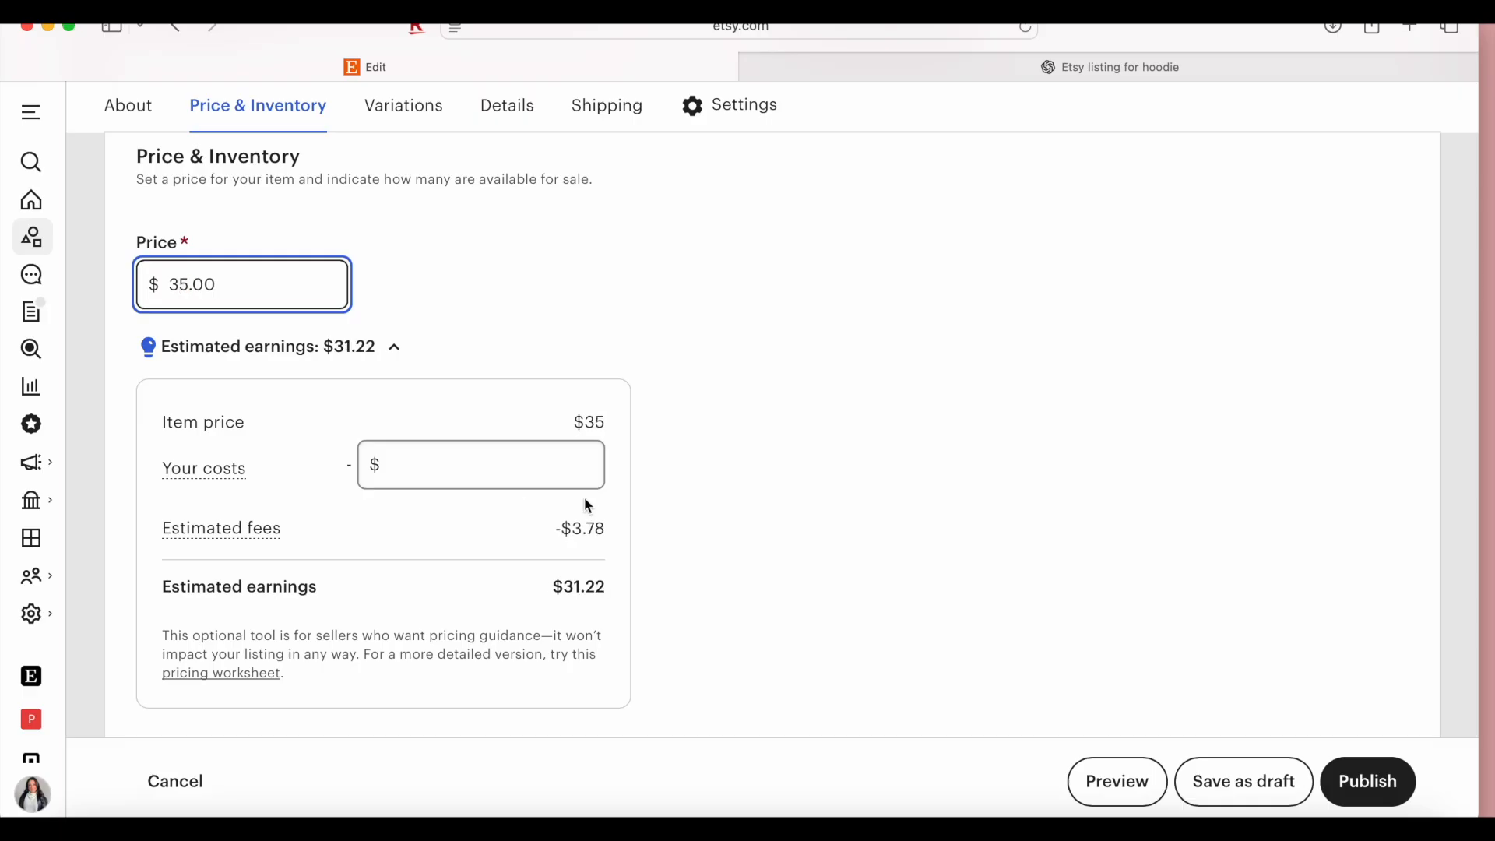
key(BackSpace)
text(4)
click(718, 595)
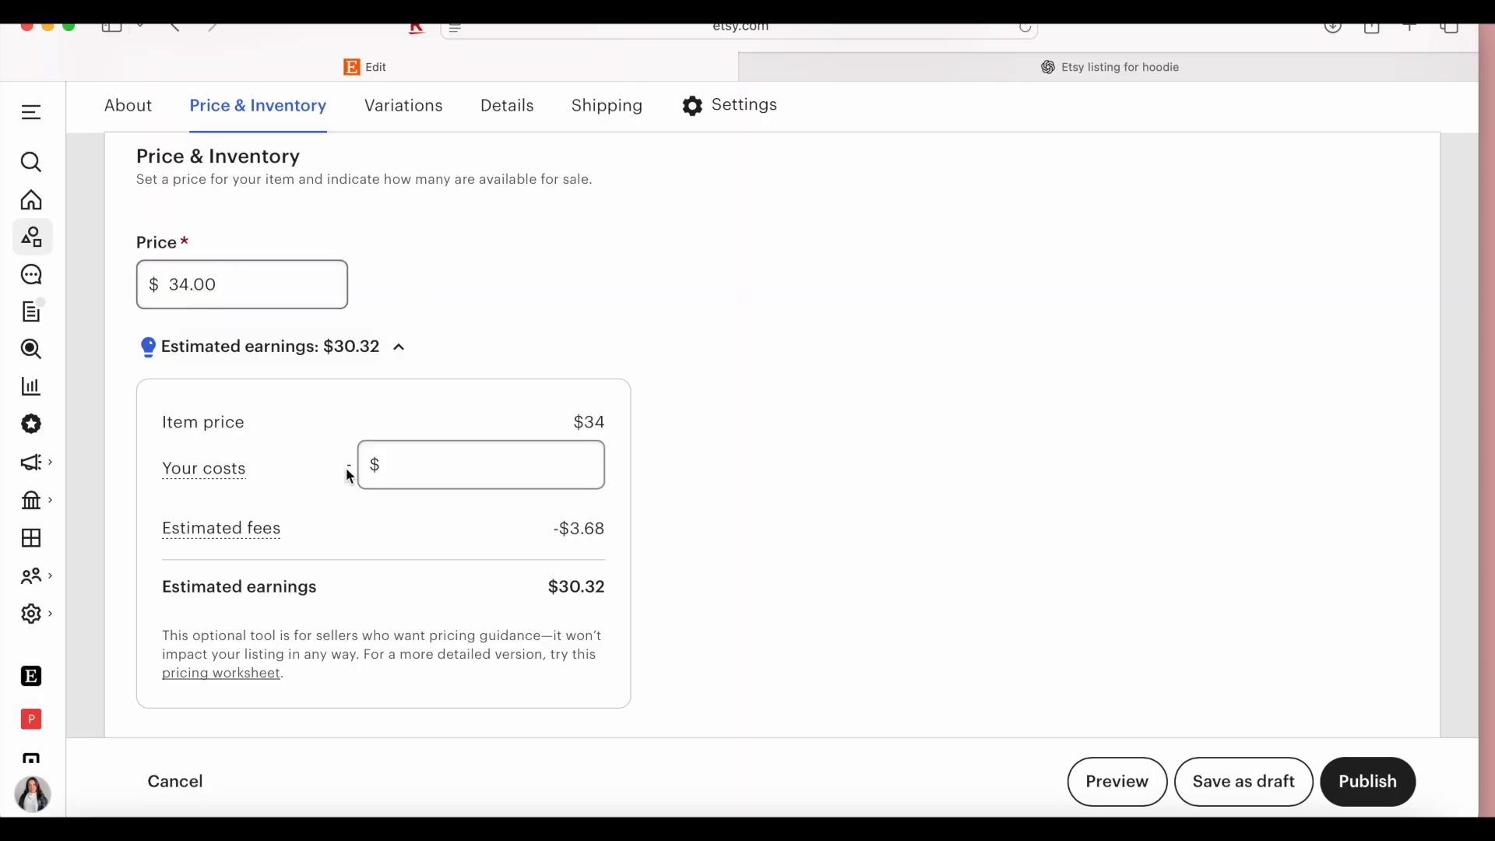
Set the listing's quantity to 200.
key(Tab)
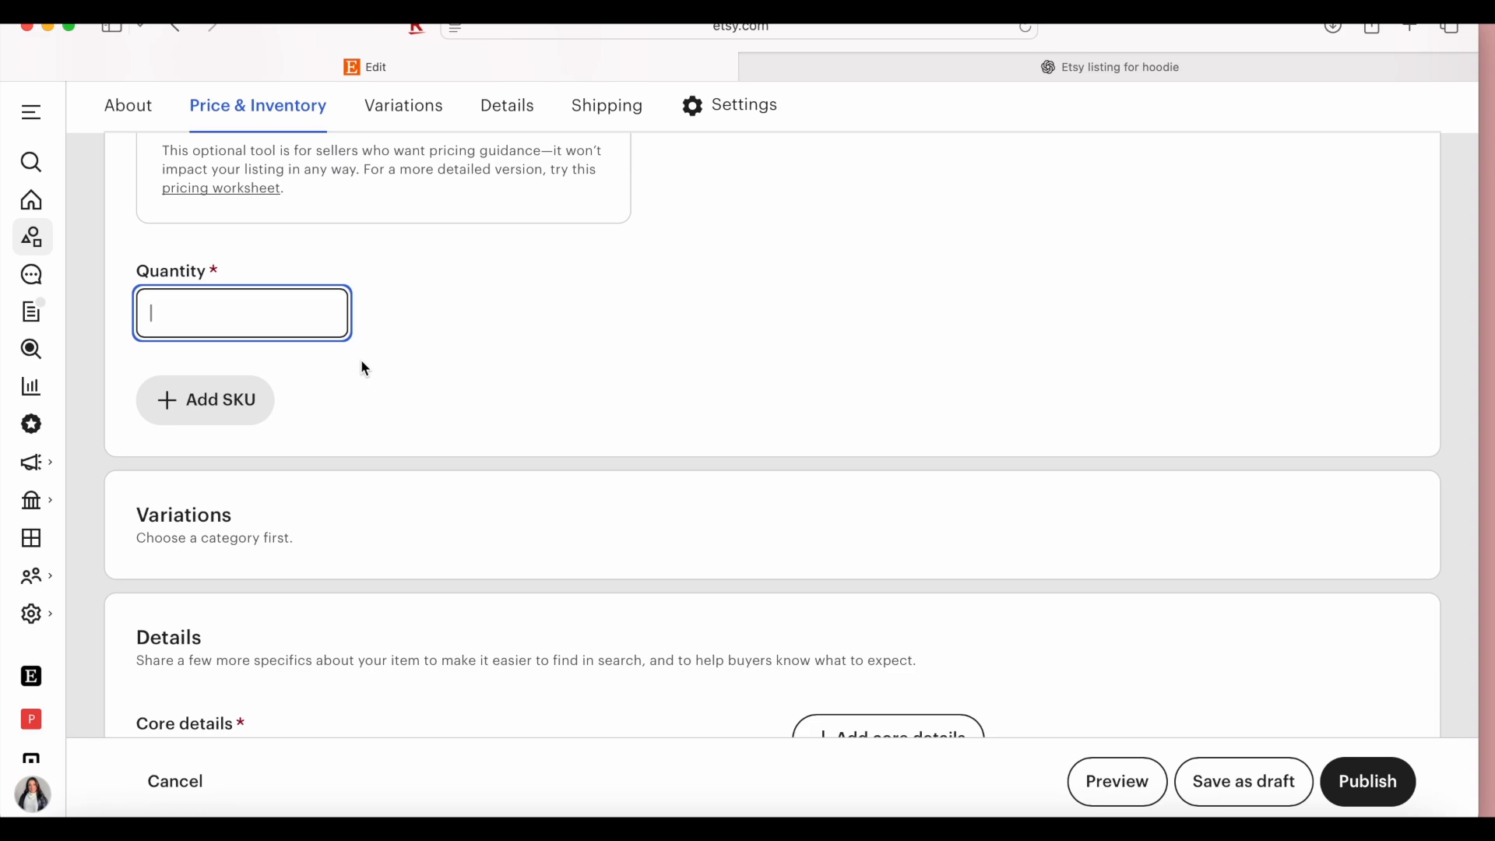
text(200)
click(502, 439)
scroll(502, 447, up, 5)
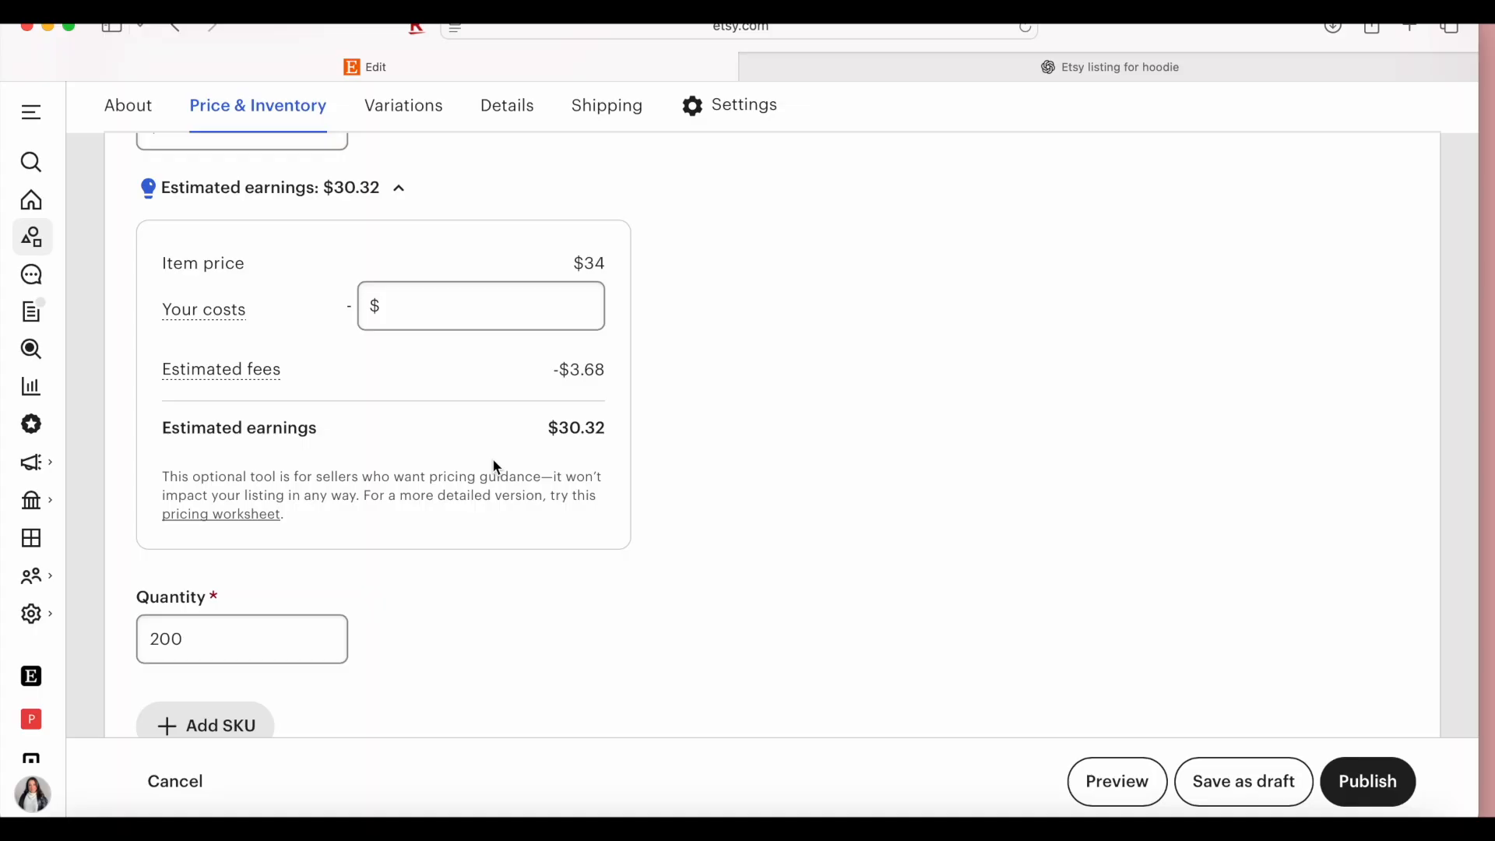
Search the listing categories for "Hoodie" and choose Hoodies & Sweatshirts under Gender-Neutral Adult Clothing.
scroll(497, 467, down, 20)
click(250, 401)
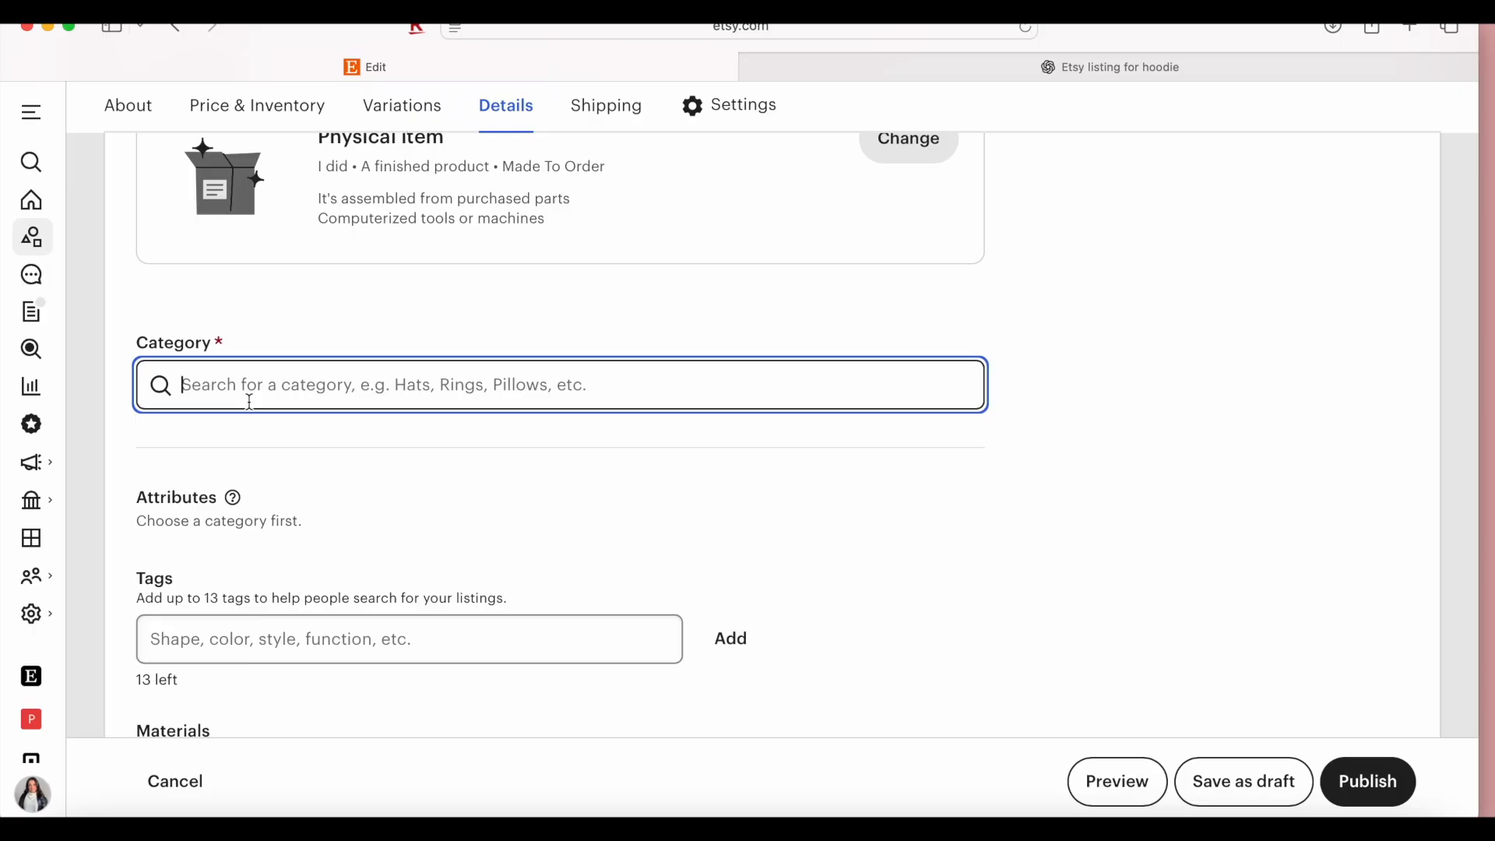
text(Hoodie)
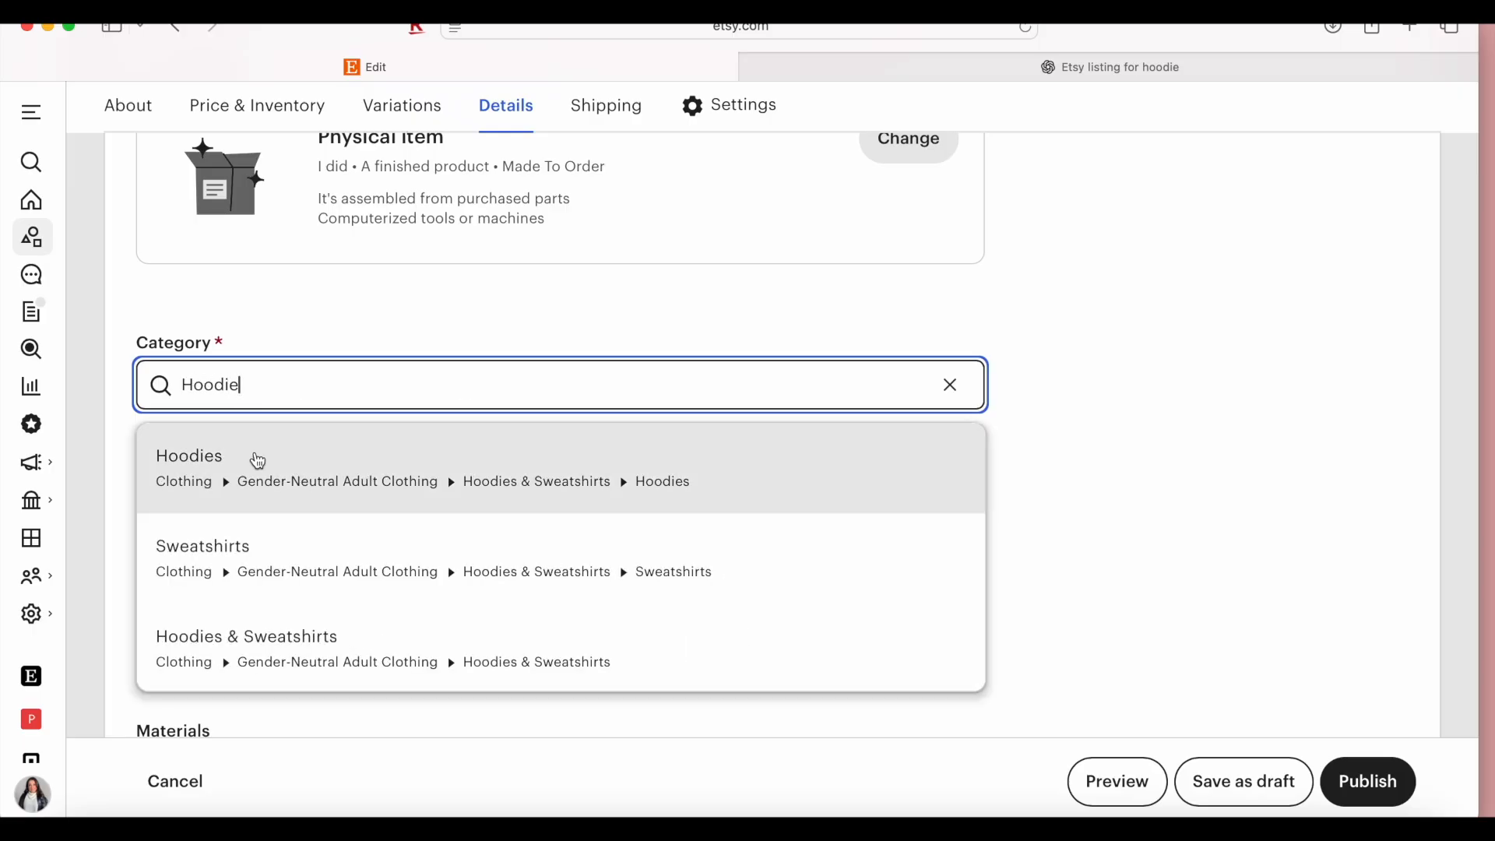
click(266, 668)
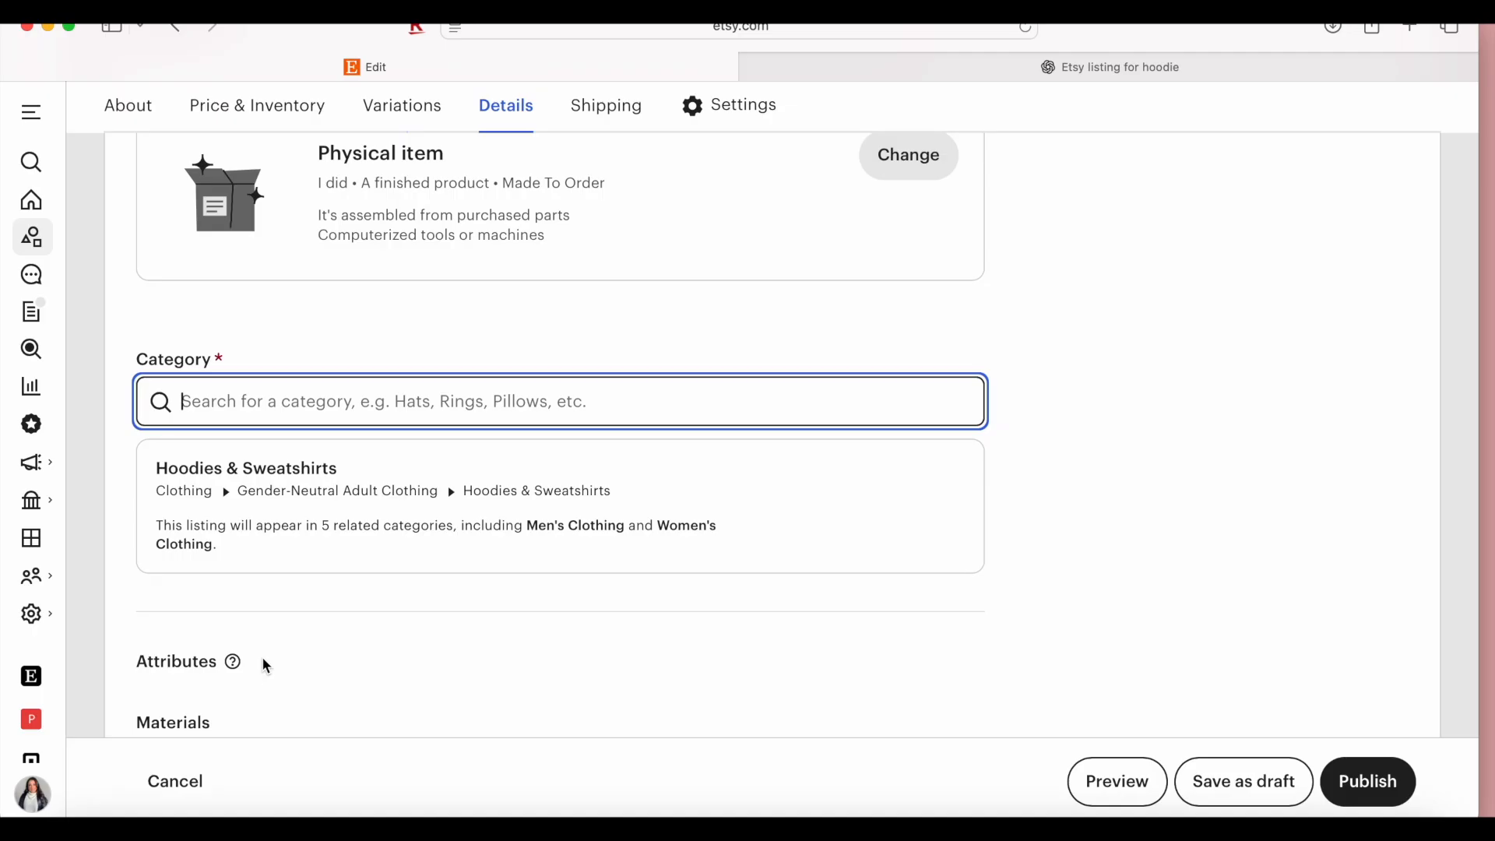
Add Cotton as a material in the listing's attributes.
scroll(265, 666, down, 5)
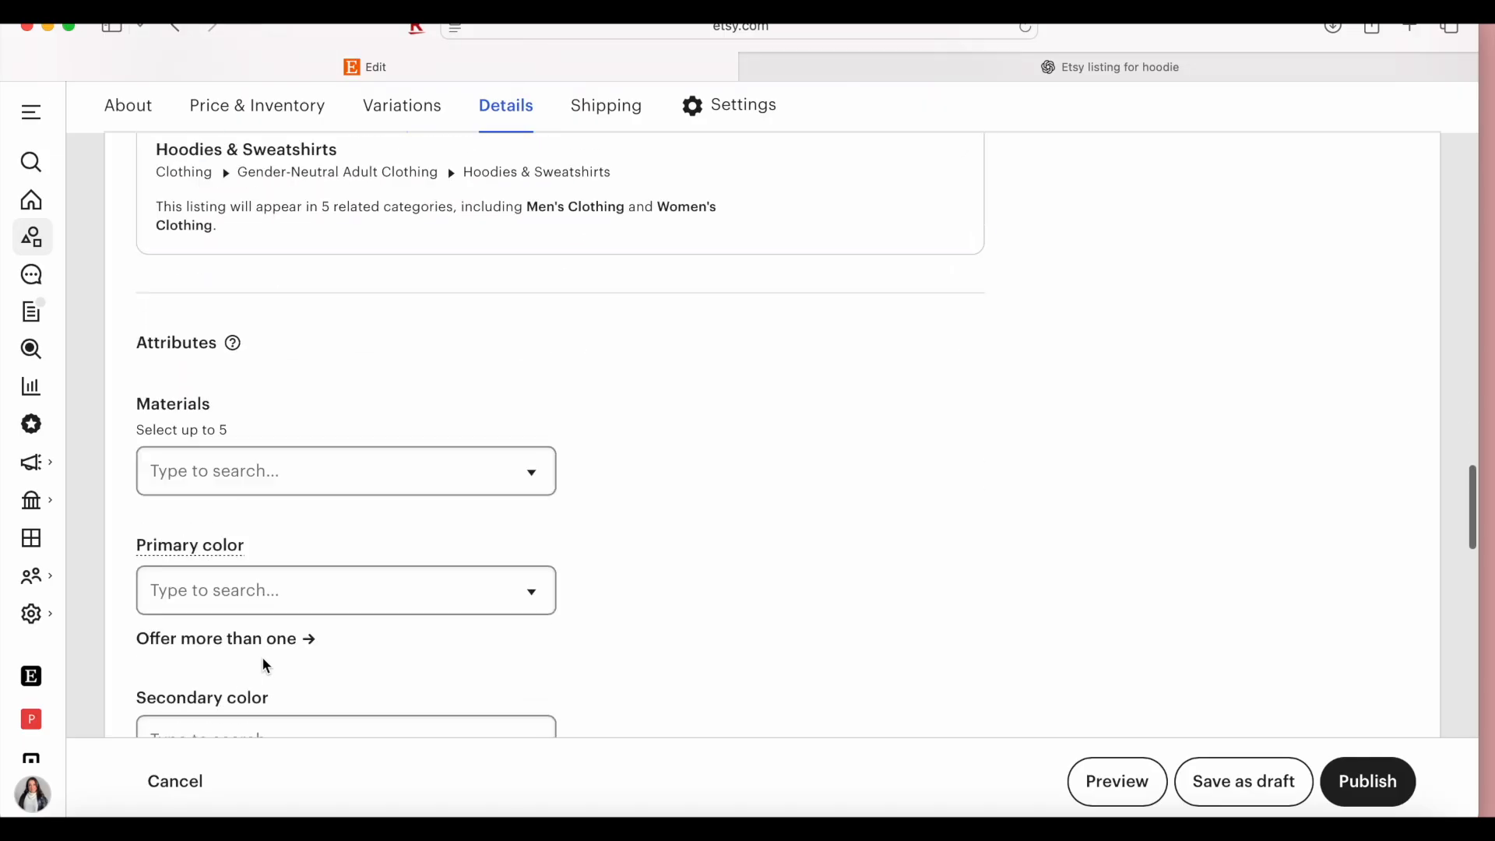
scroll(264, 660, down, 3)
scroll(265, 666, down, 2)
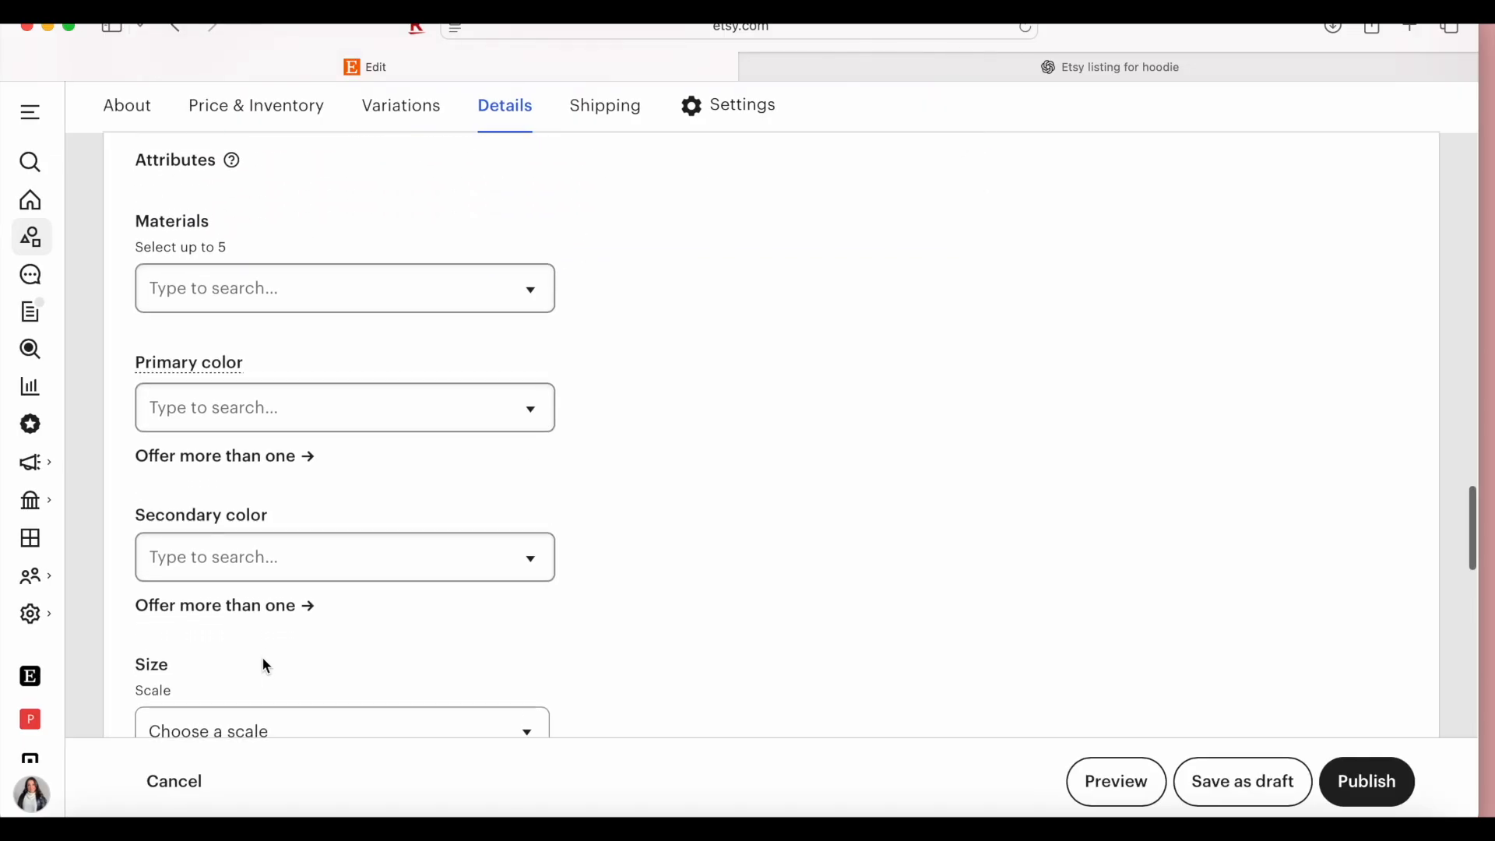
scroll(266, 666, up, 2)
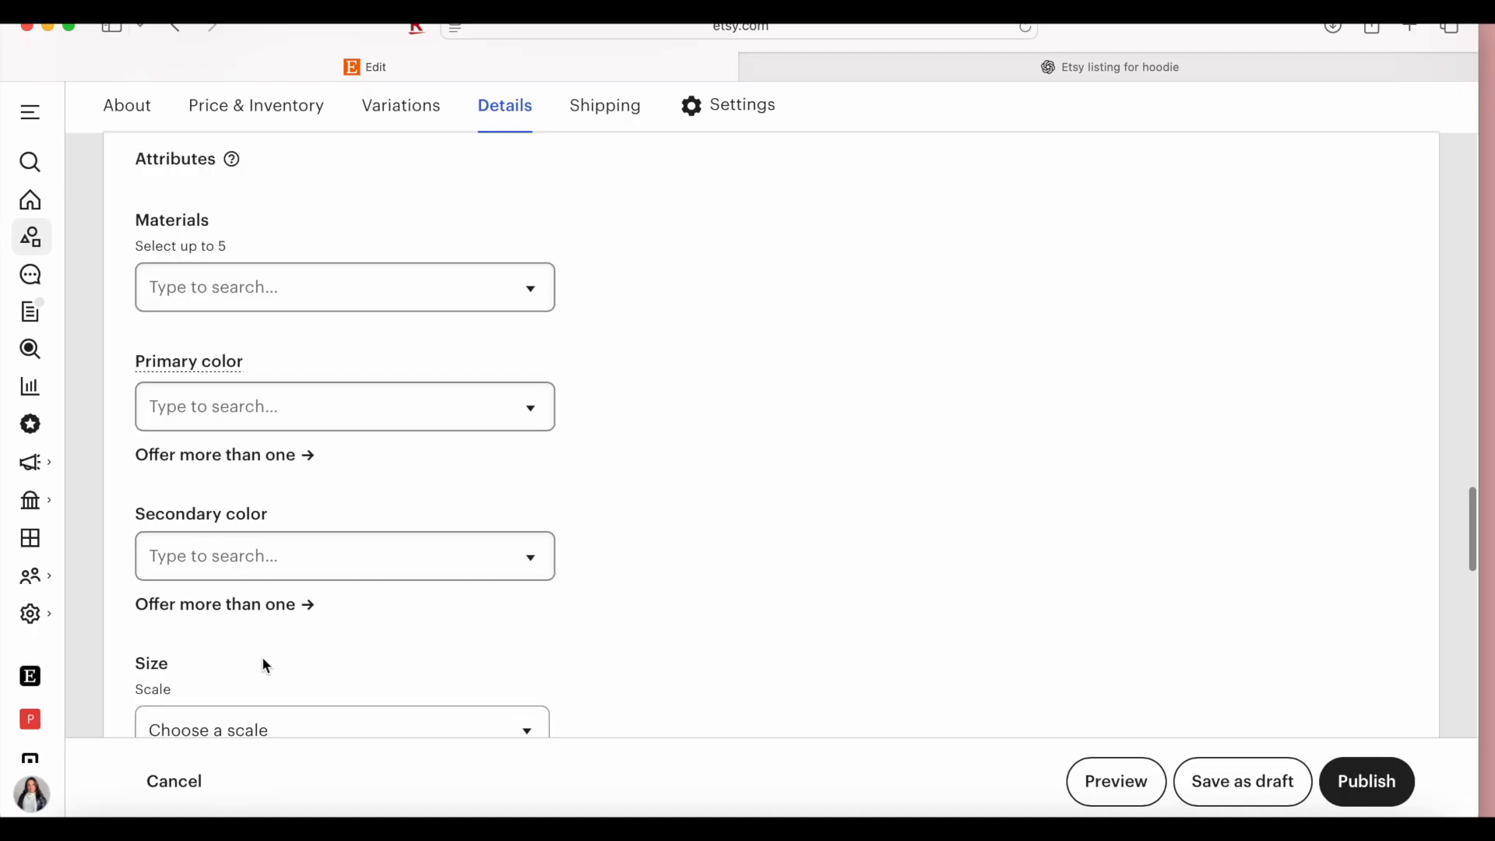
scroll(263, 658, down, 1)
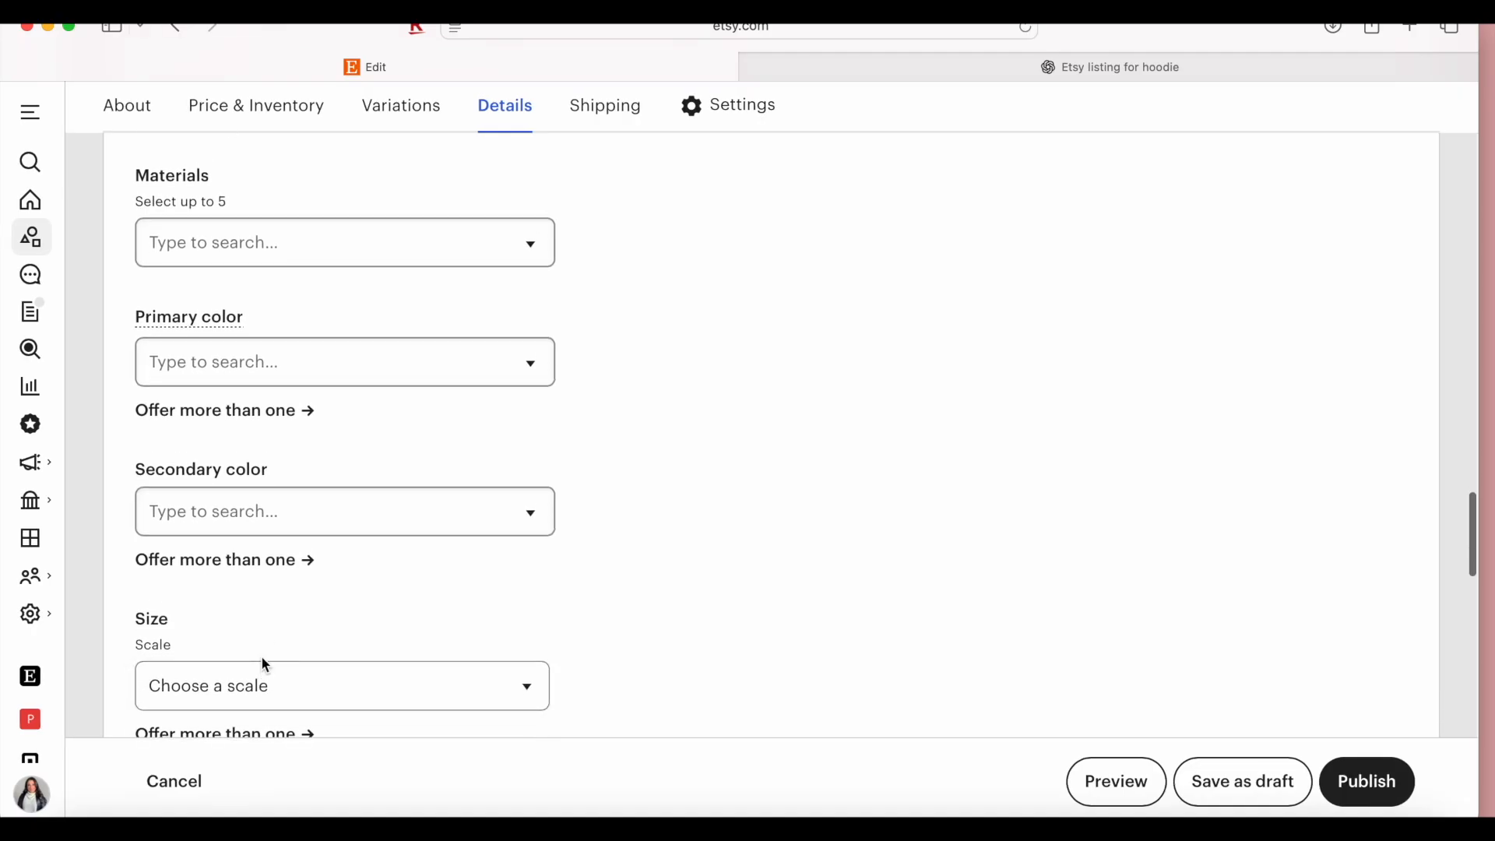
click(323, 246)
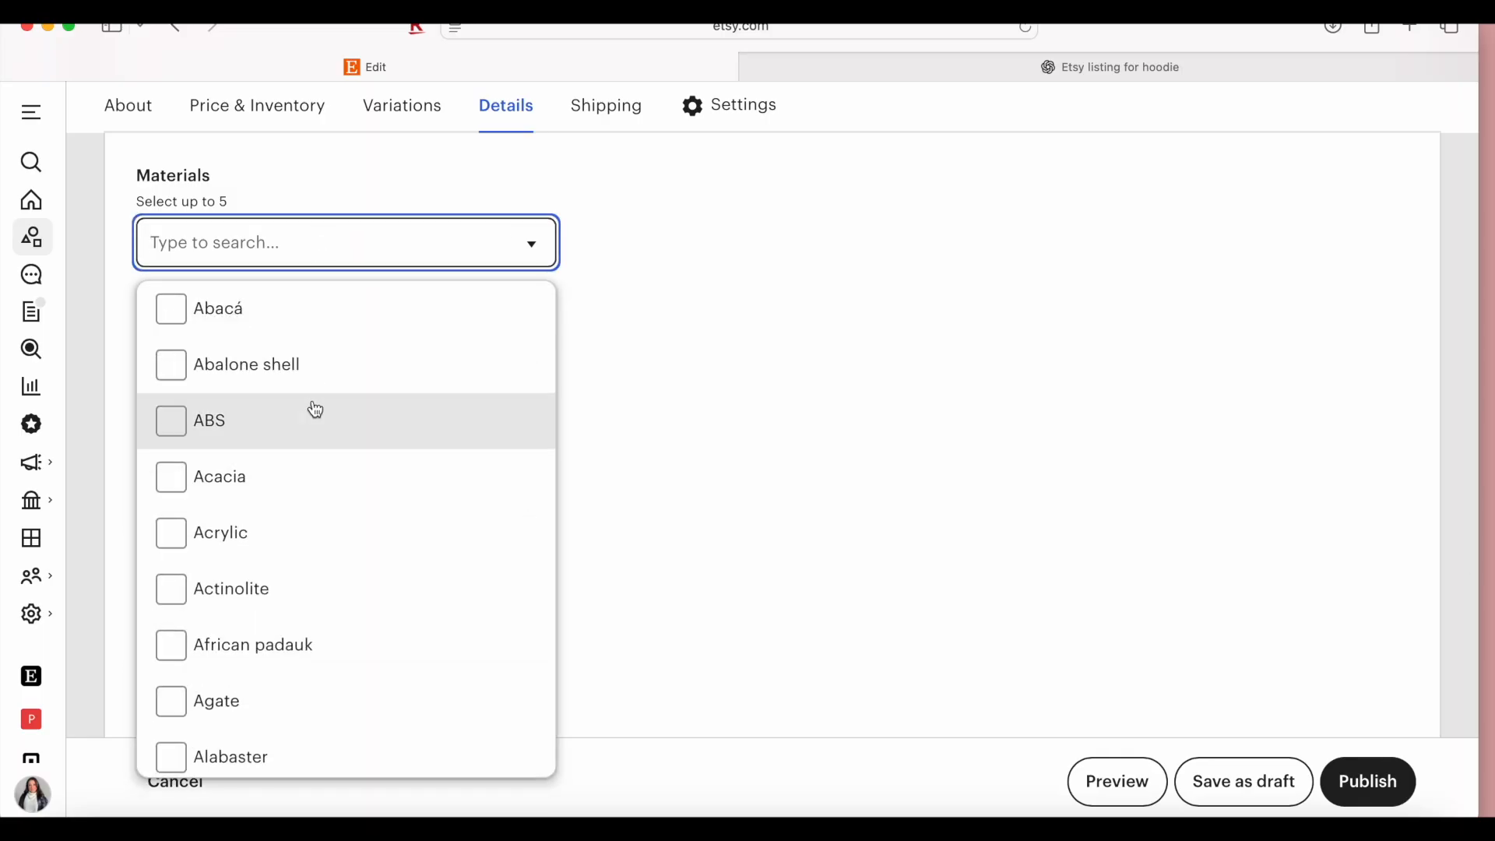
scroll(316, 410, down, 3)
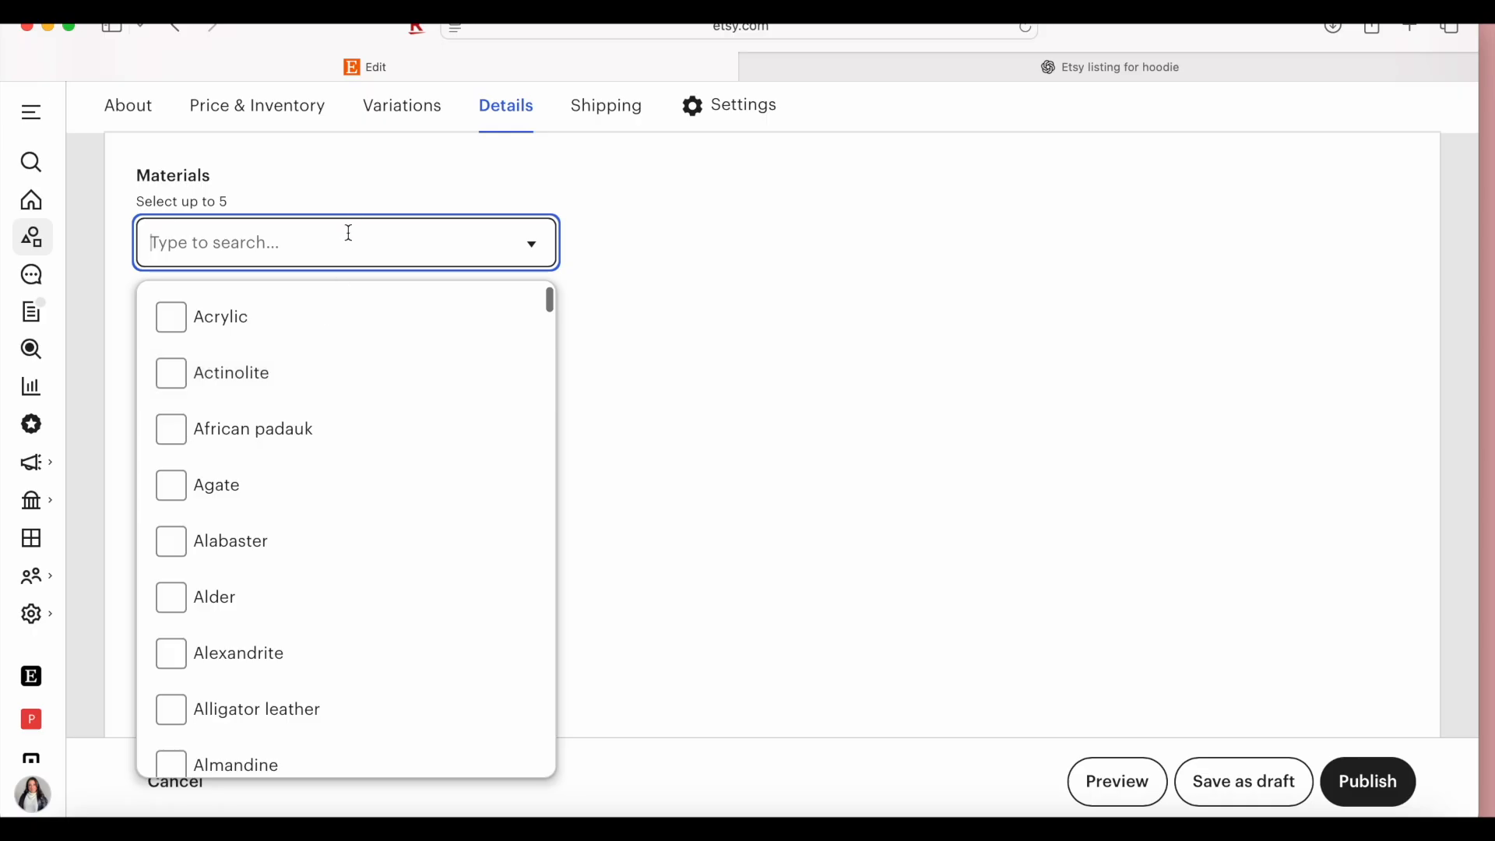
text(pol)
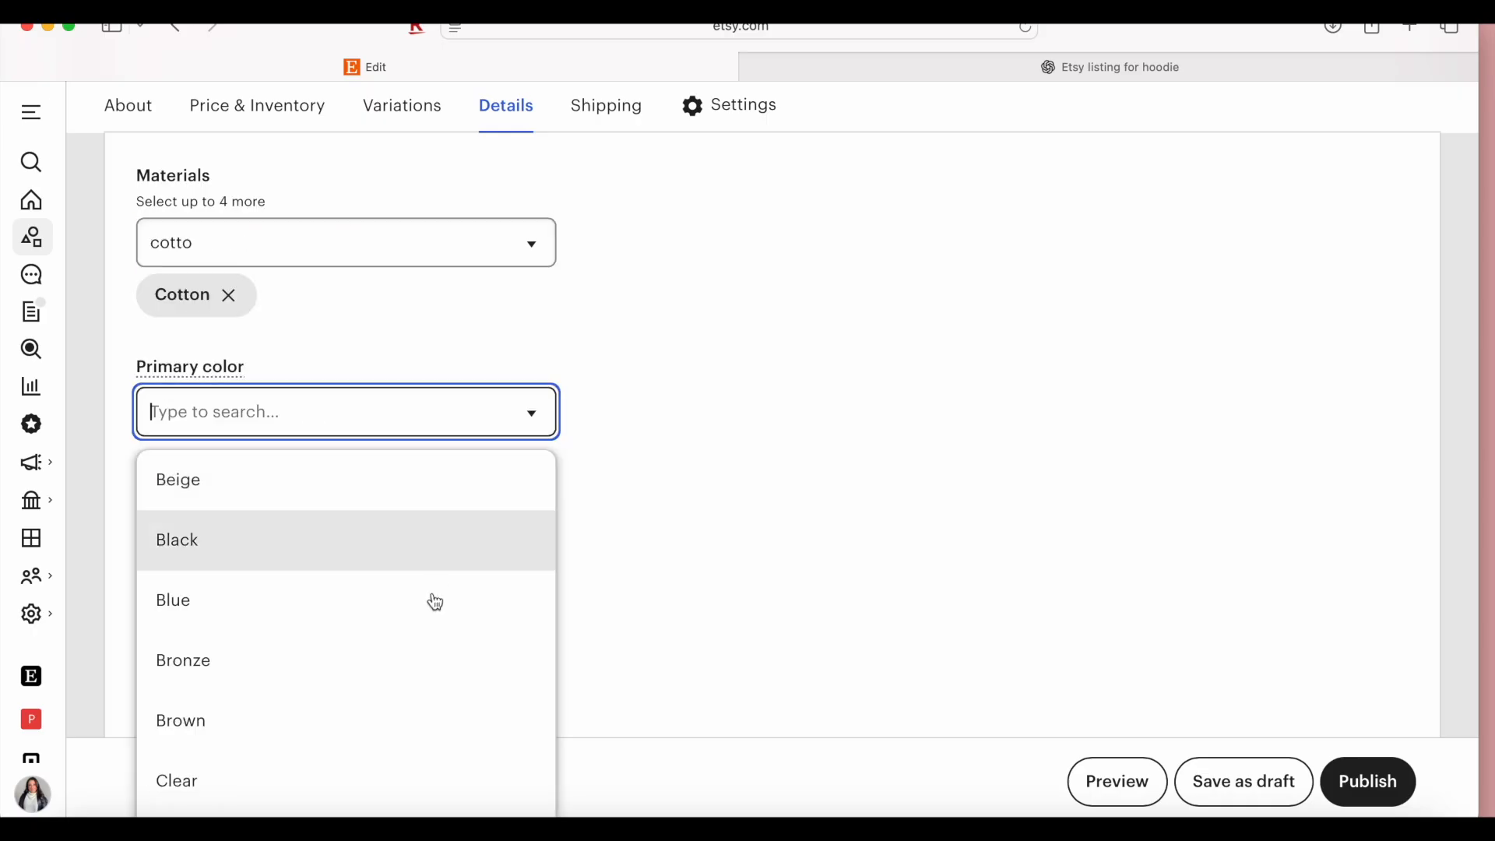
Look for a Navy option in the primary color attribute and set the primary color to Blue.
scroll(495, 631, down, 5)
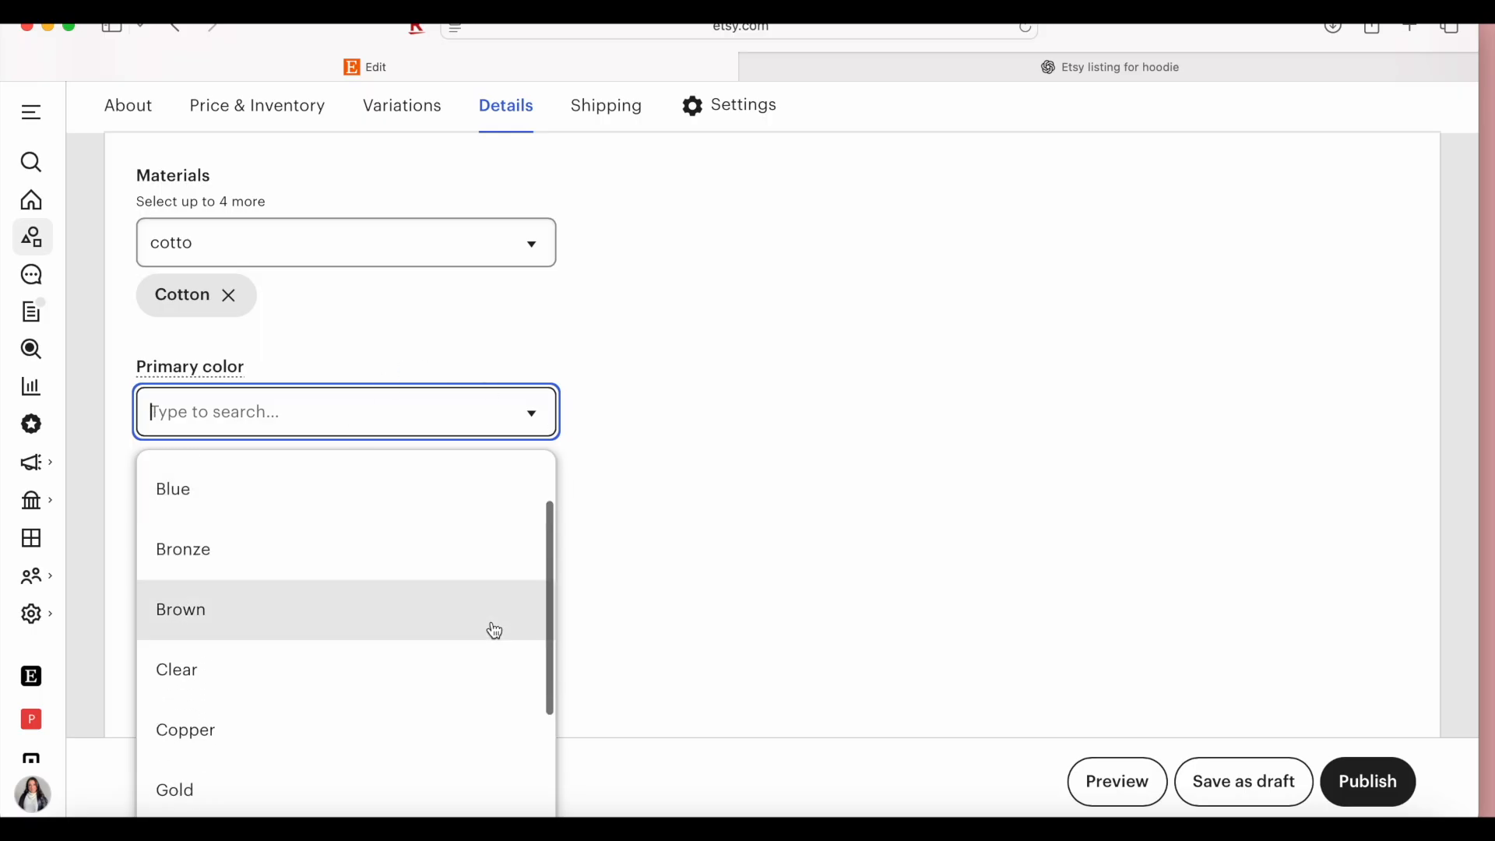
scroll(495, 631, down, 8)
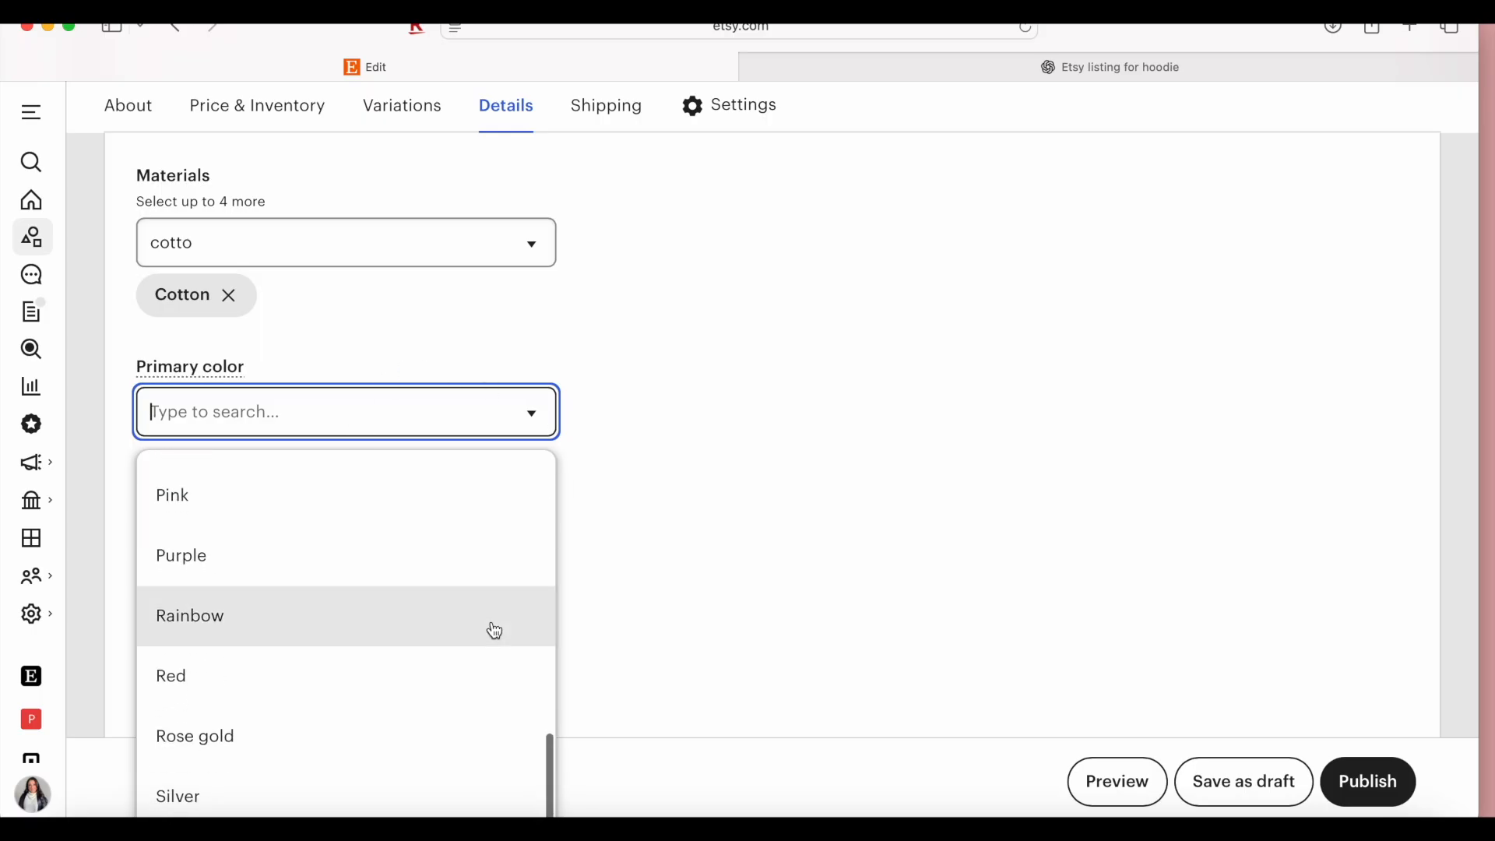
scroll(495, 630, up, 5)
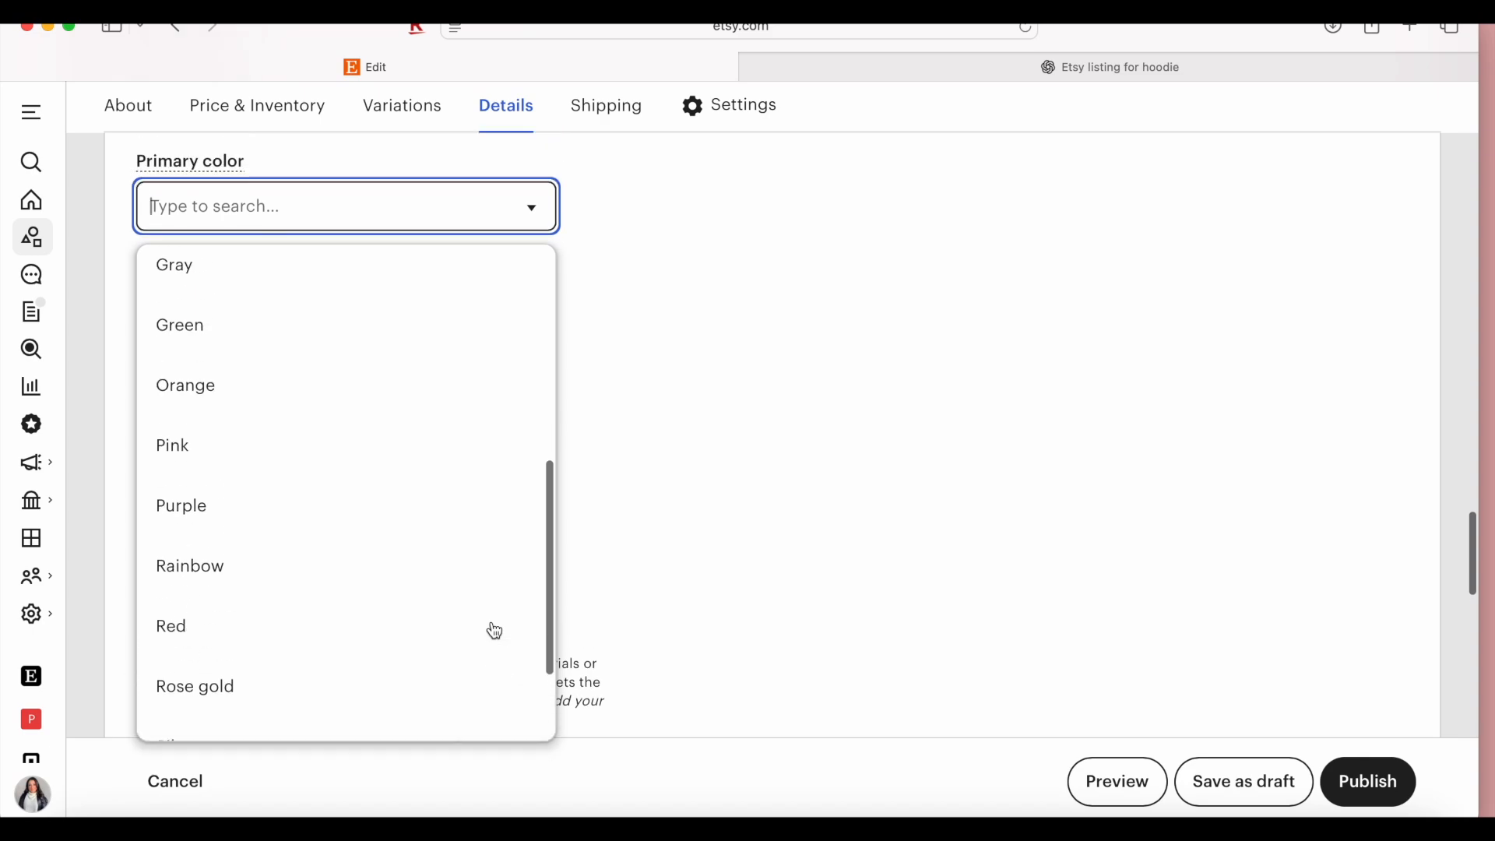
scroll(471, 510, up, 1)
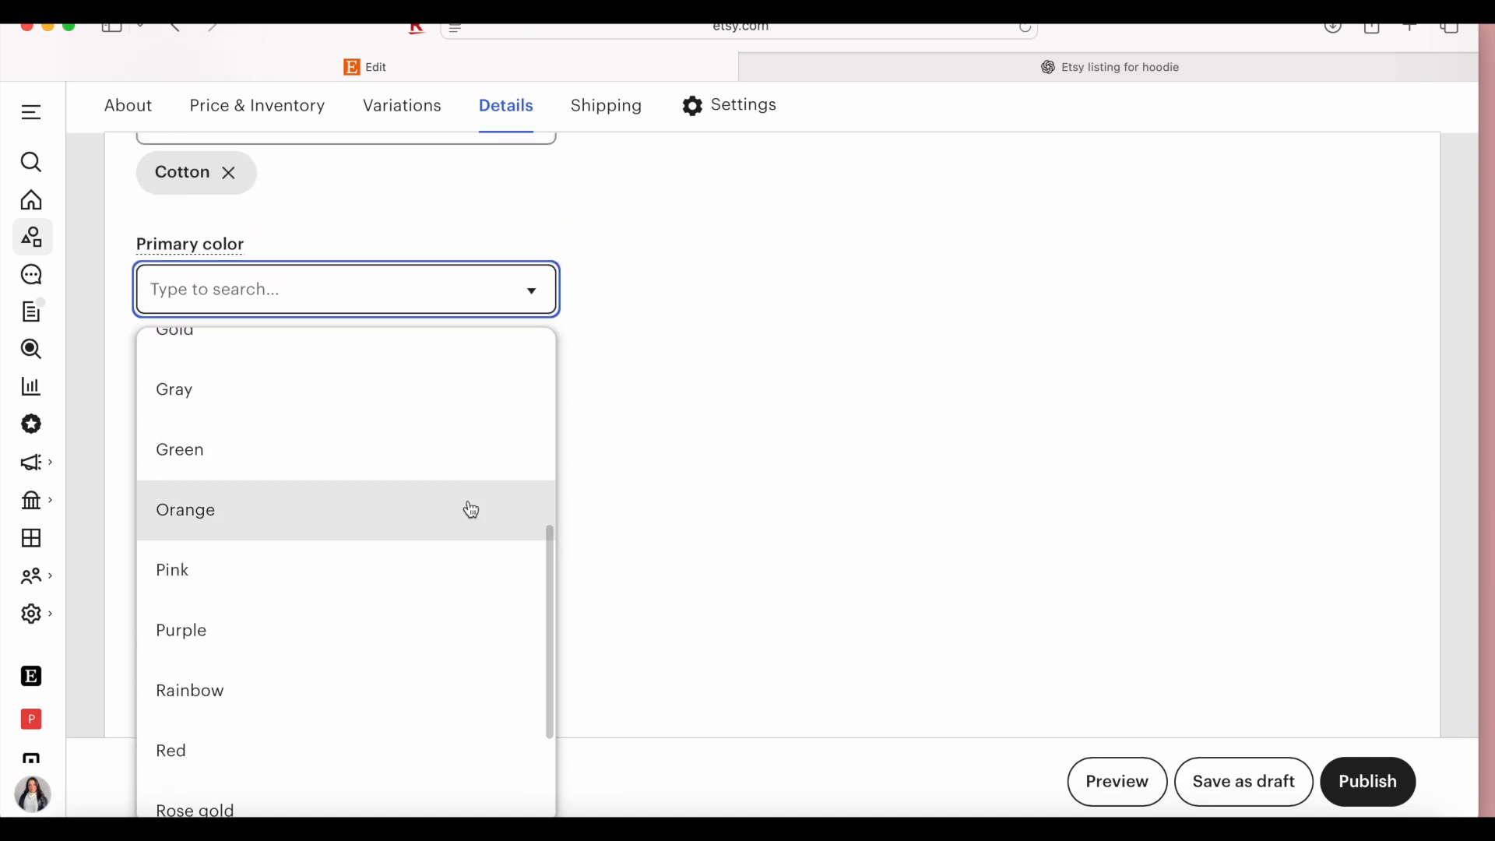
text(Navy)
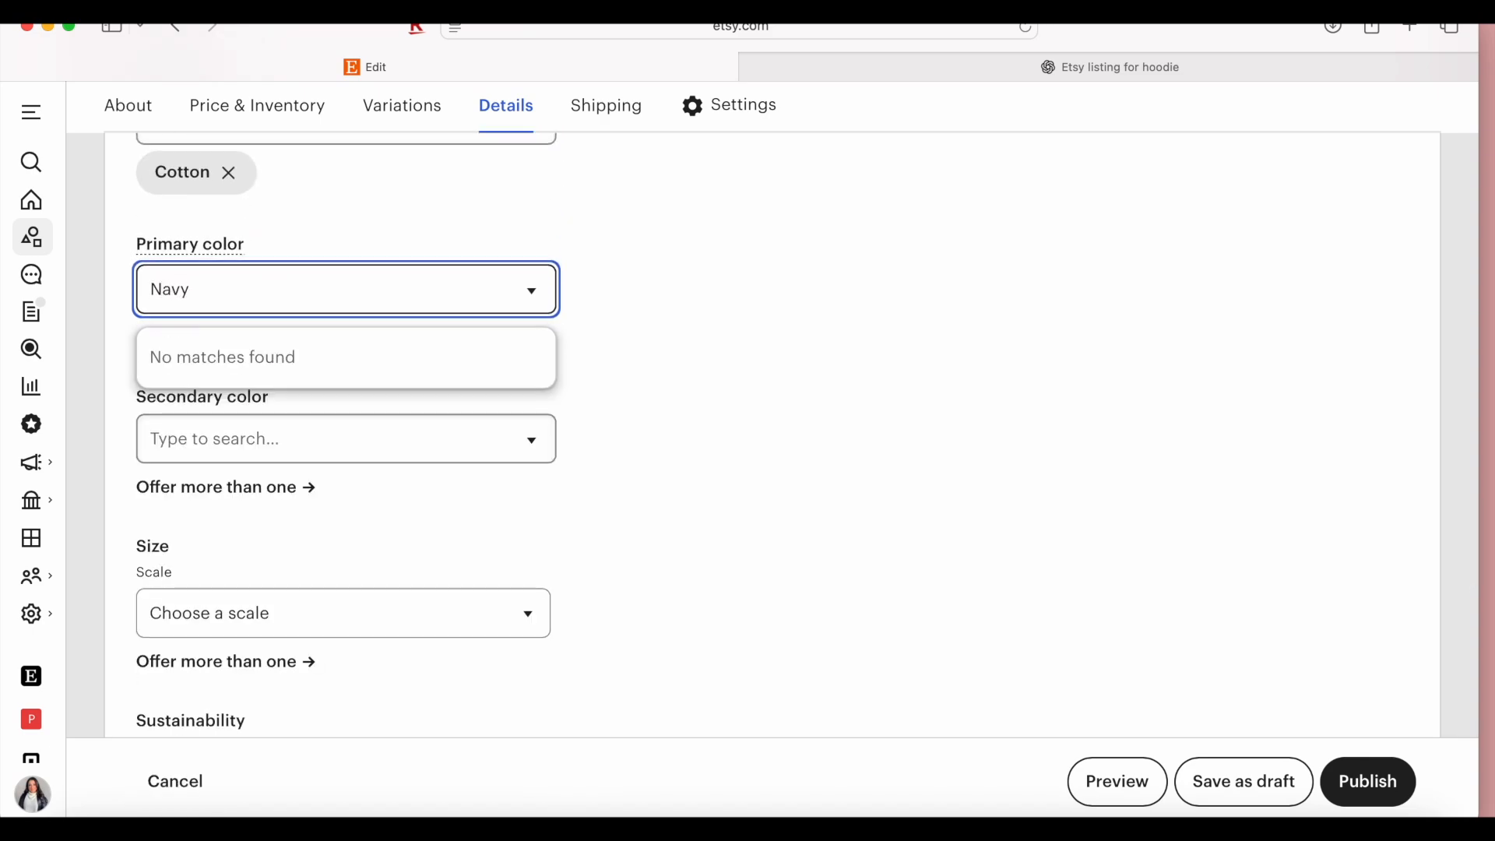
click(763, 397)
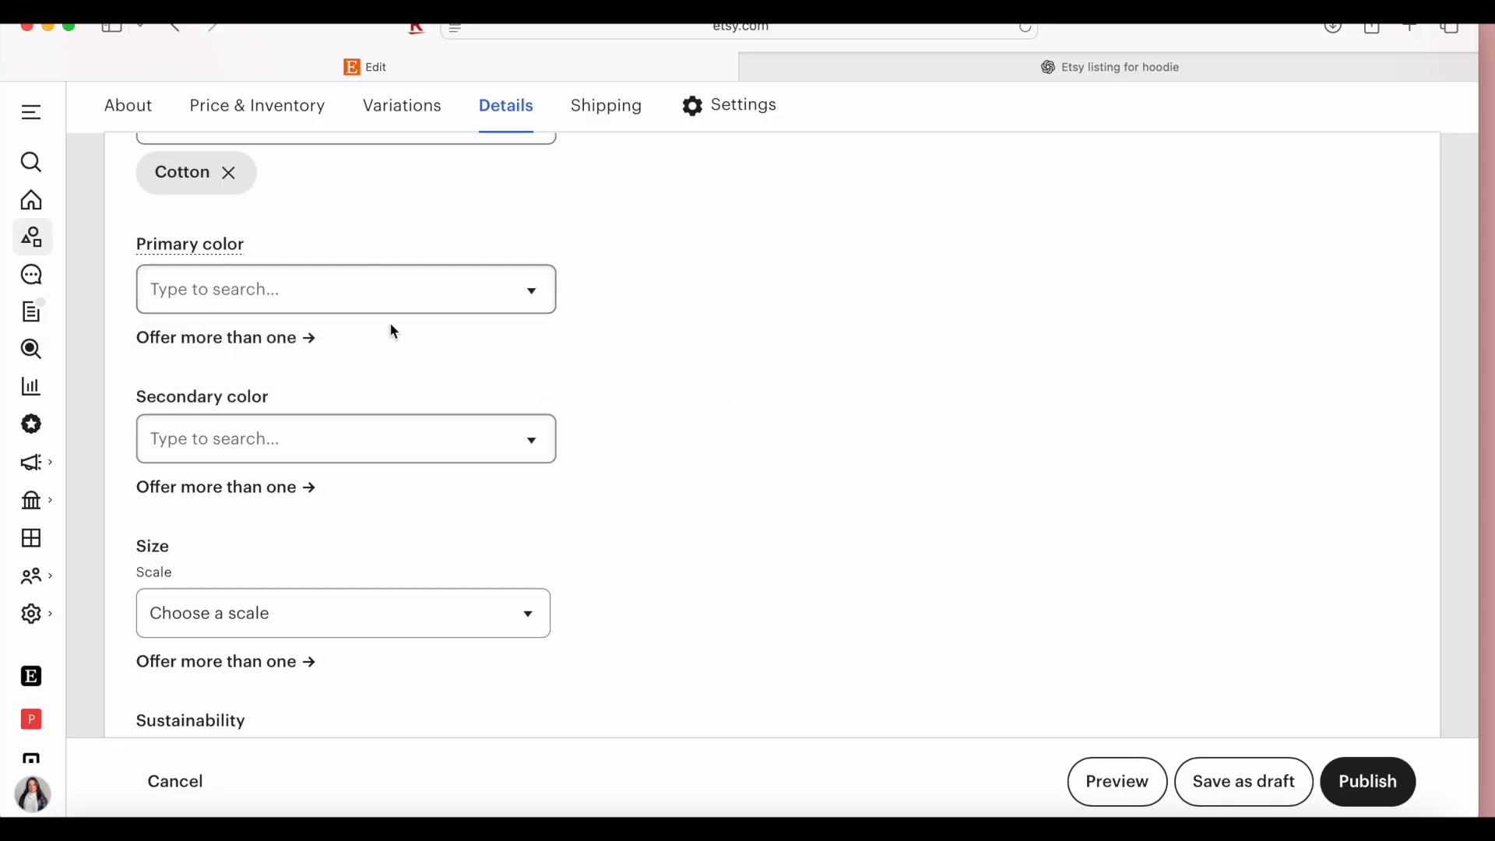
click(371, 287)
click(344, 470)
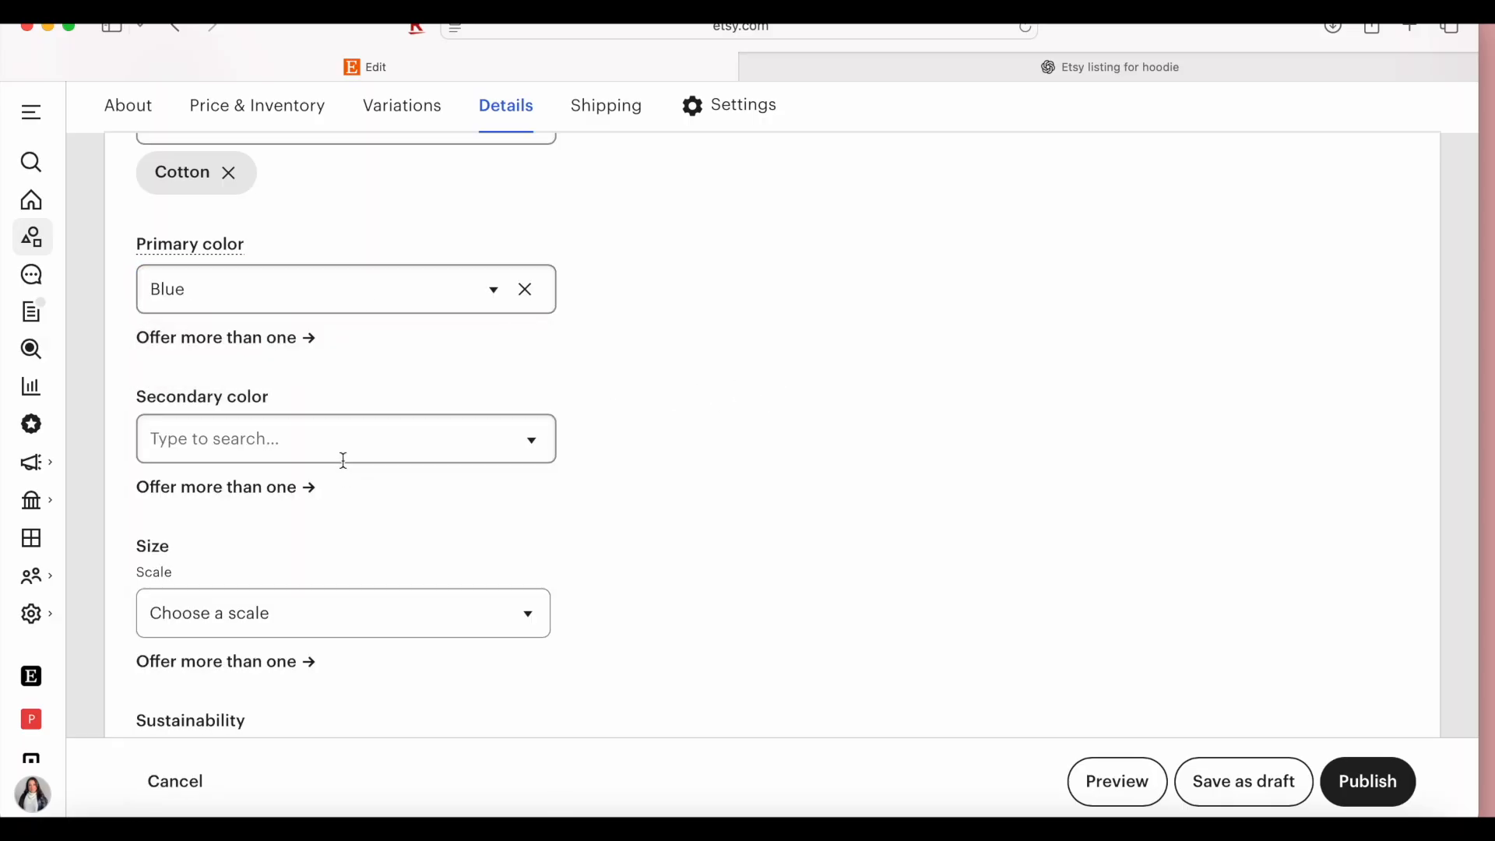
Set the secondary color attribute to Black and the size scale to US letter.
click(334, 447)
click(328, 568)
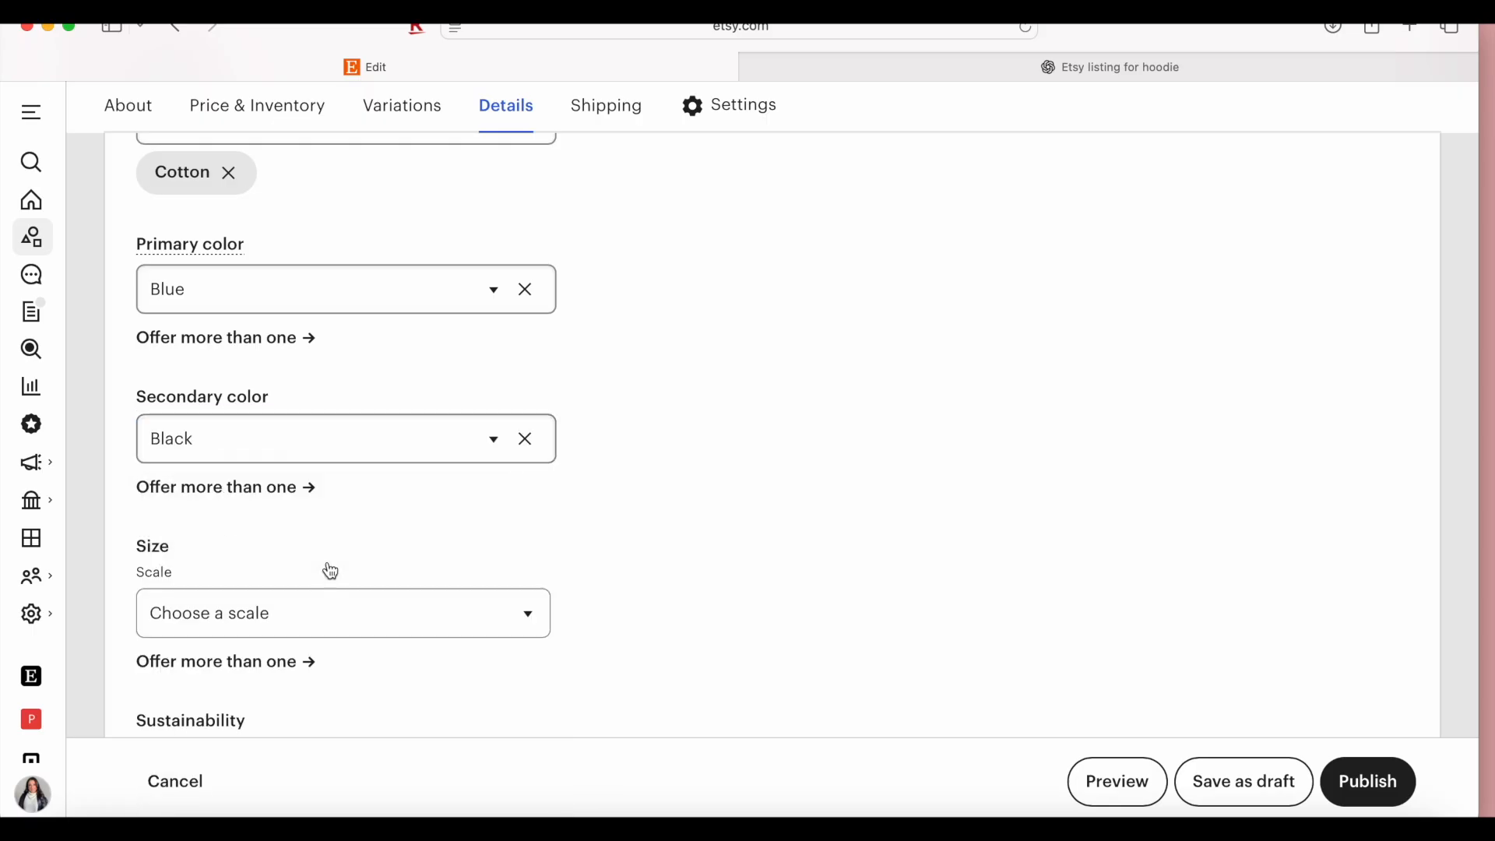
scroll(432, 516, down, 4)
click(436, 338)
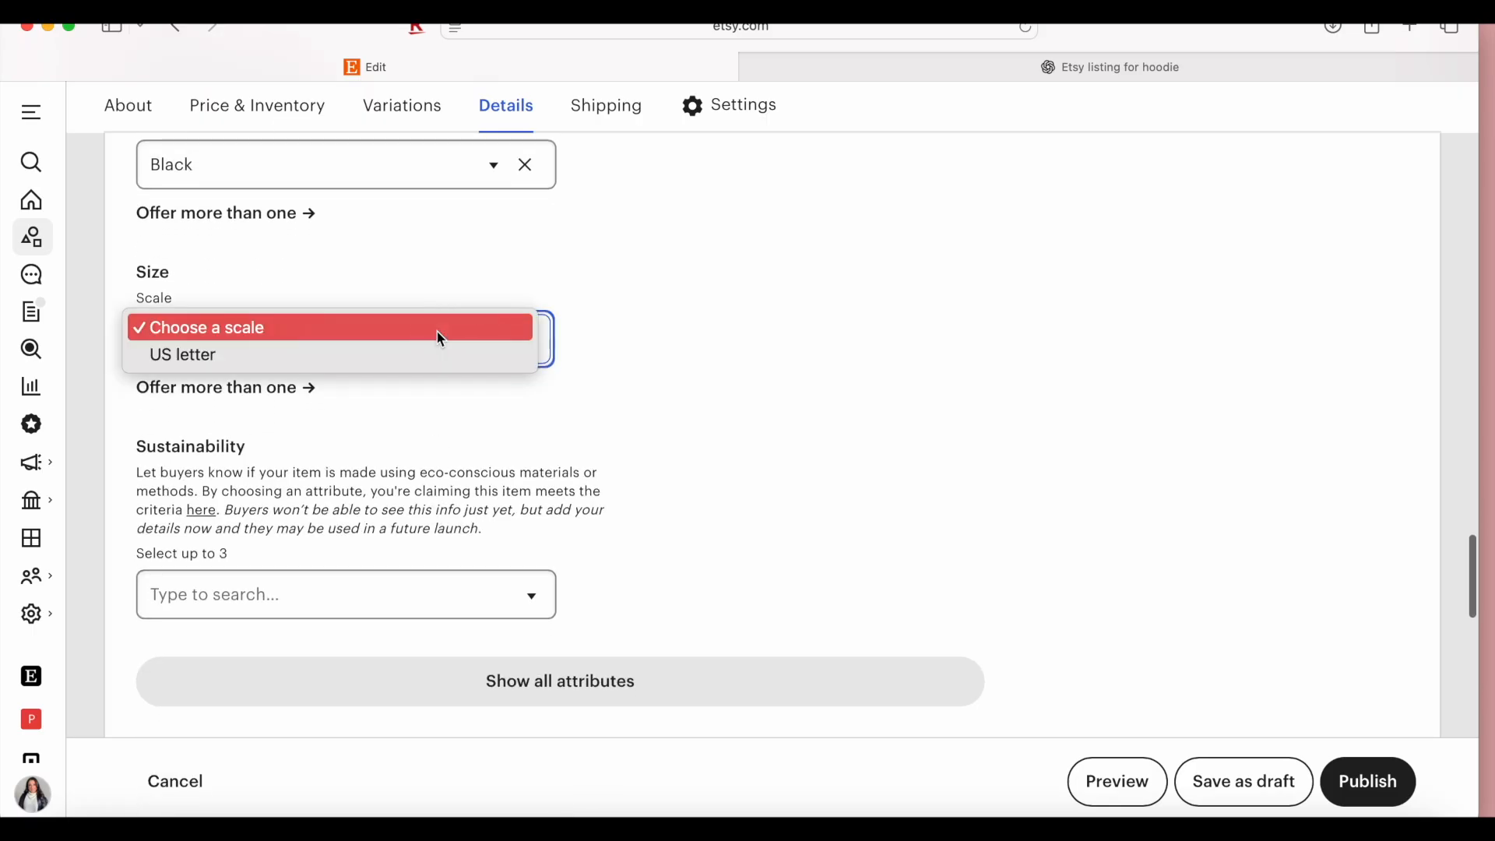
click(439, 357)
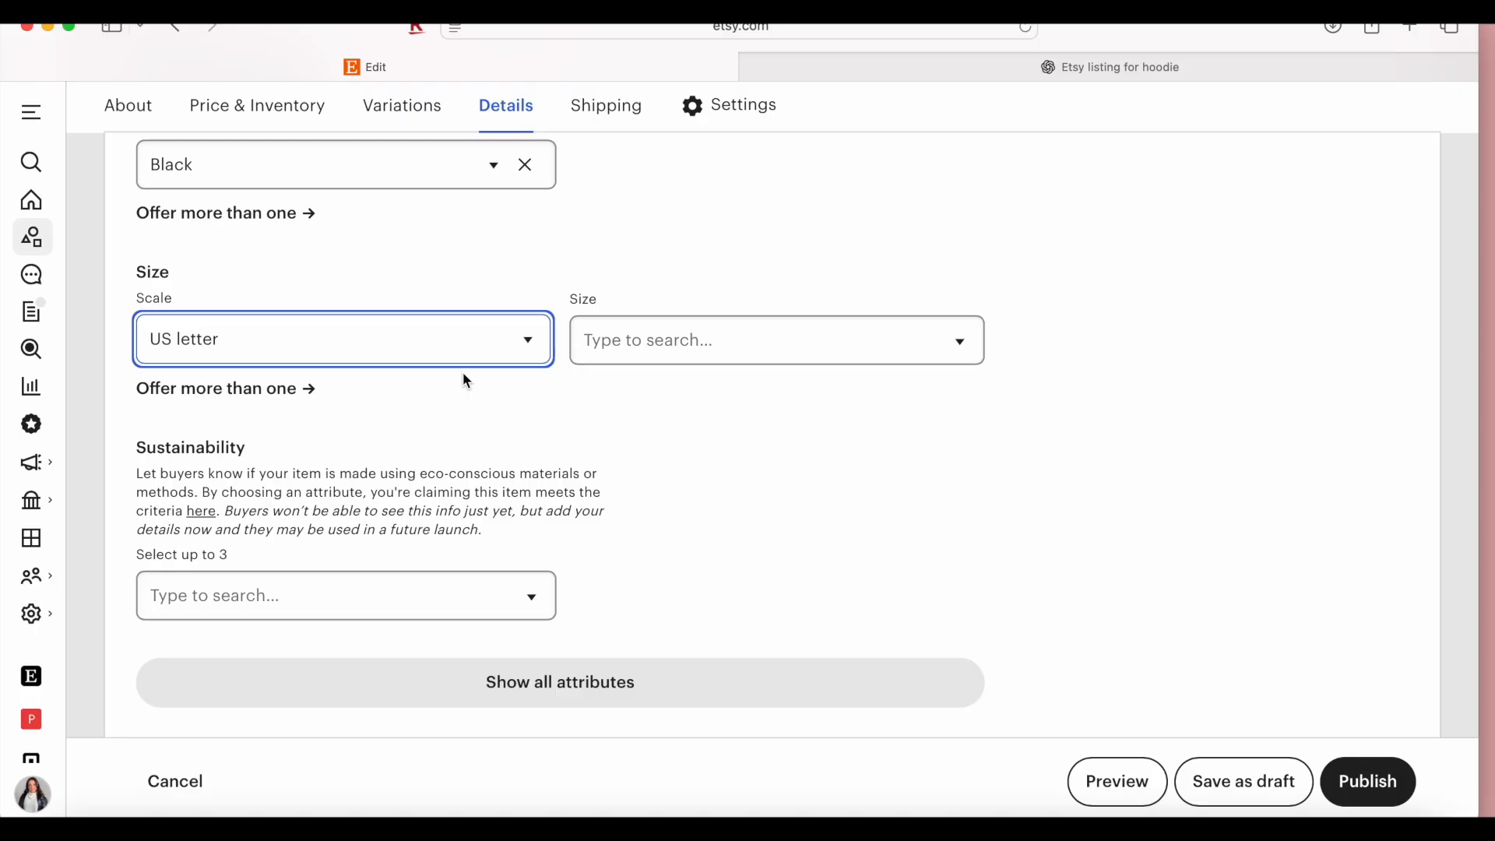
Pick S in the size attribute and clear the selection again.
click(759, 338)
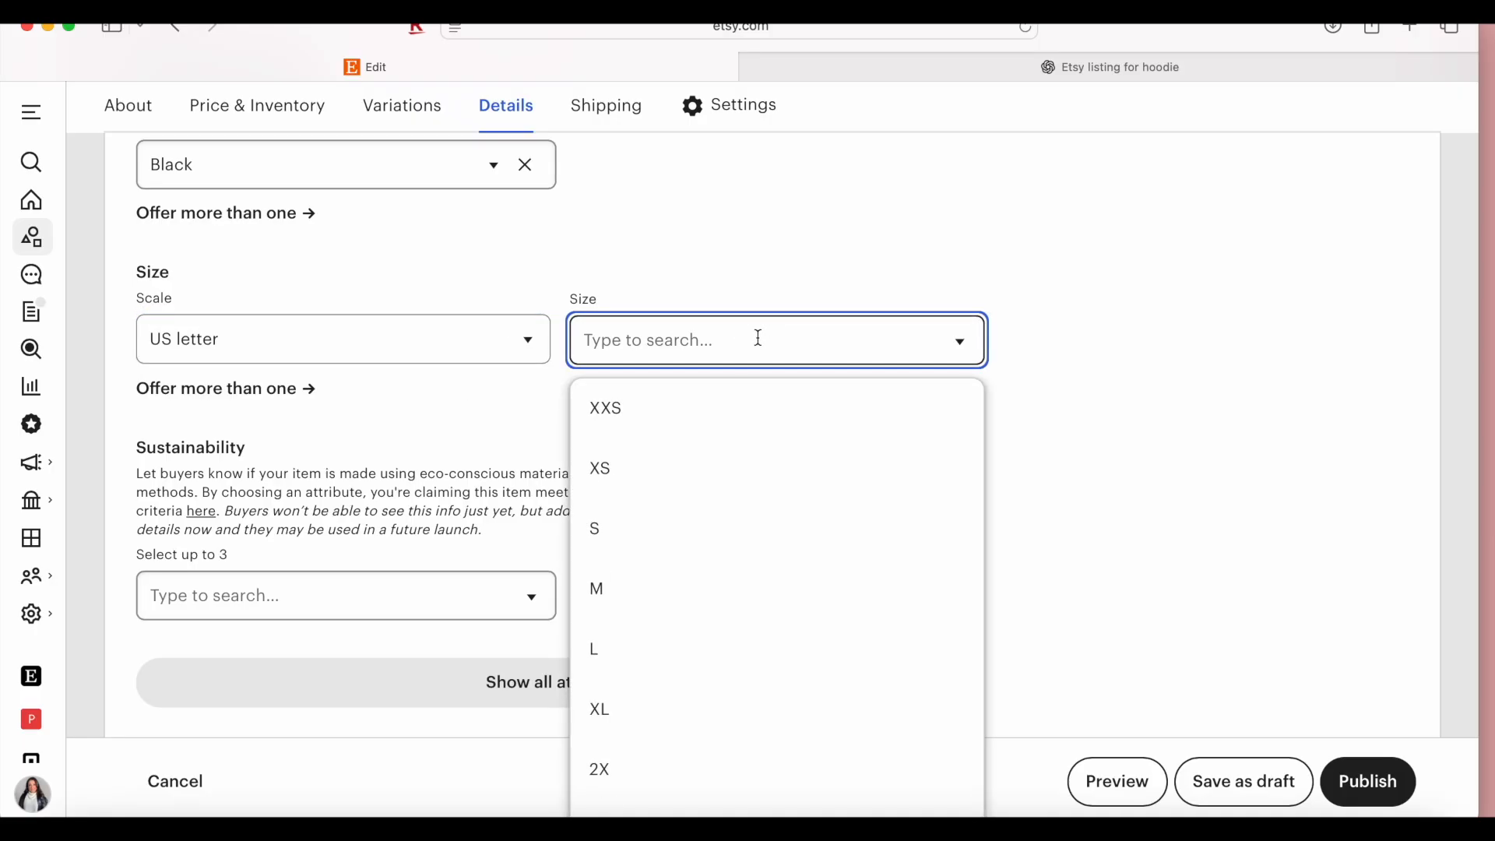
click(717, 549)
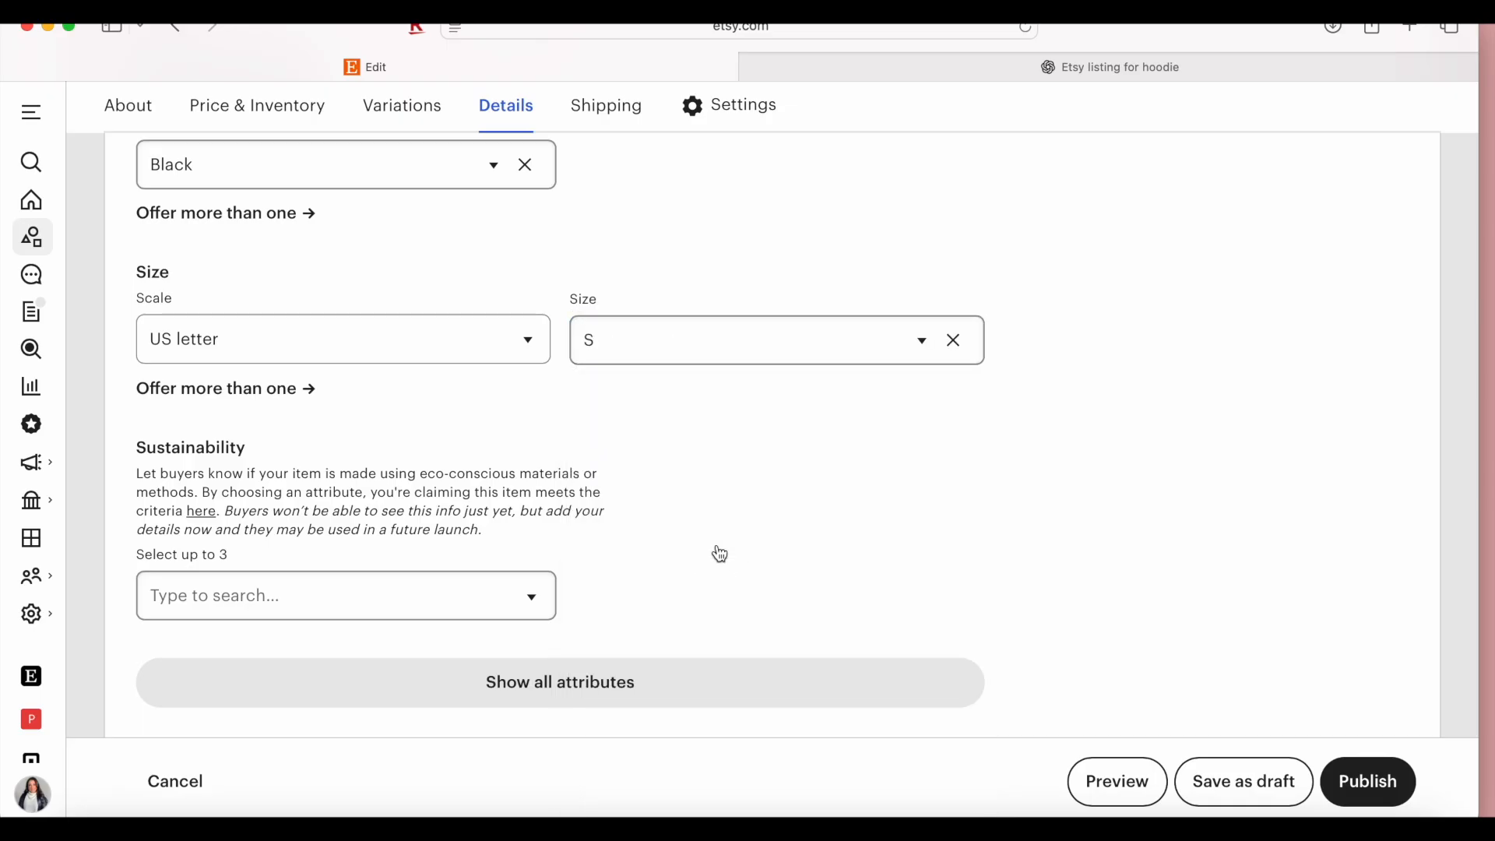
click(922, 340)
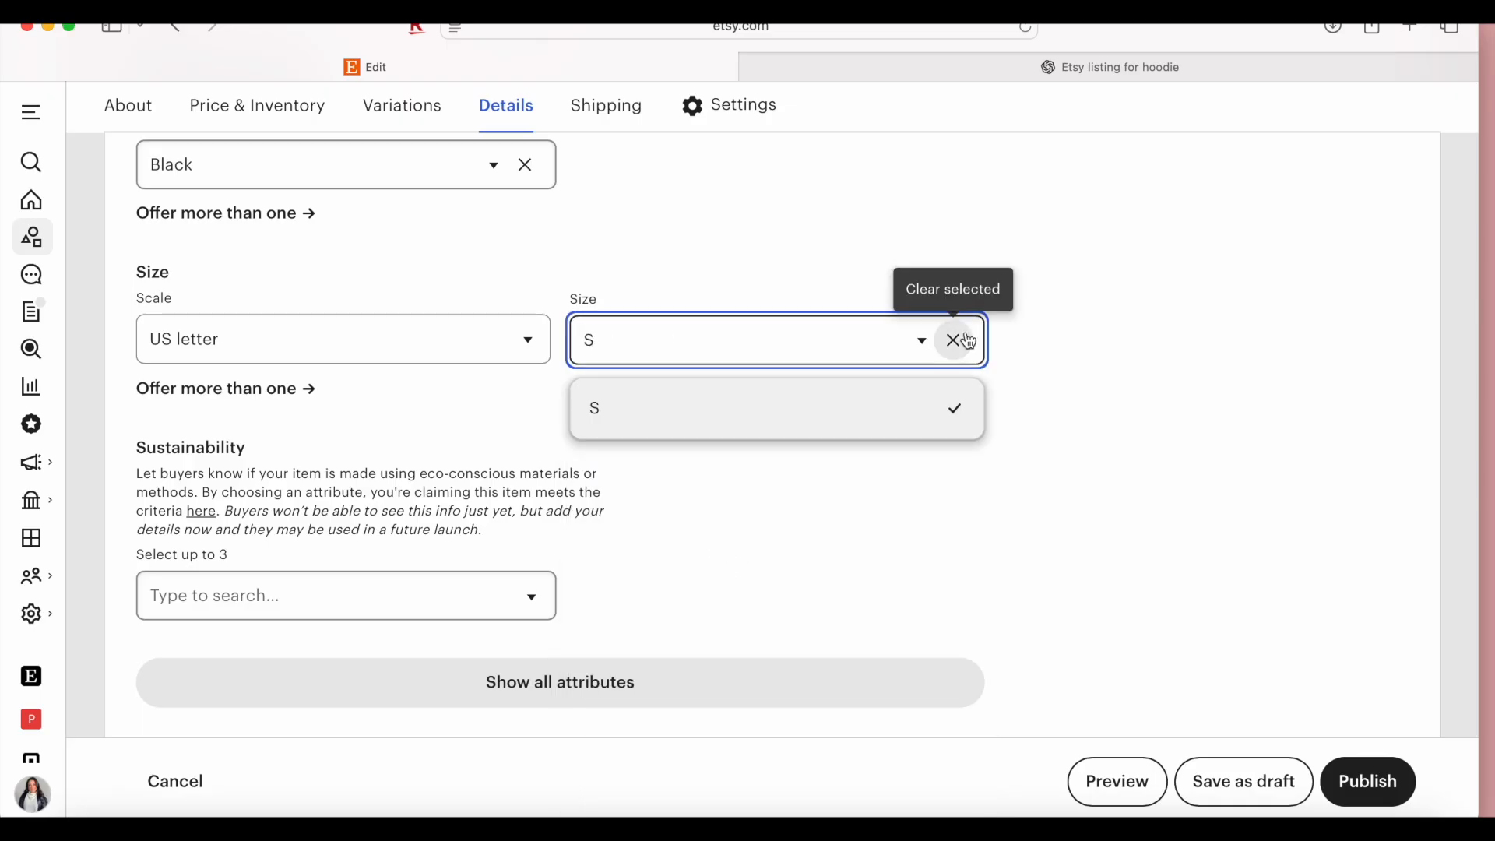
click(954, 340)
click(782, 305)
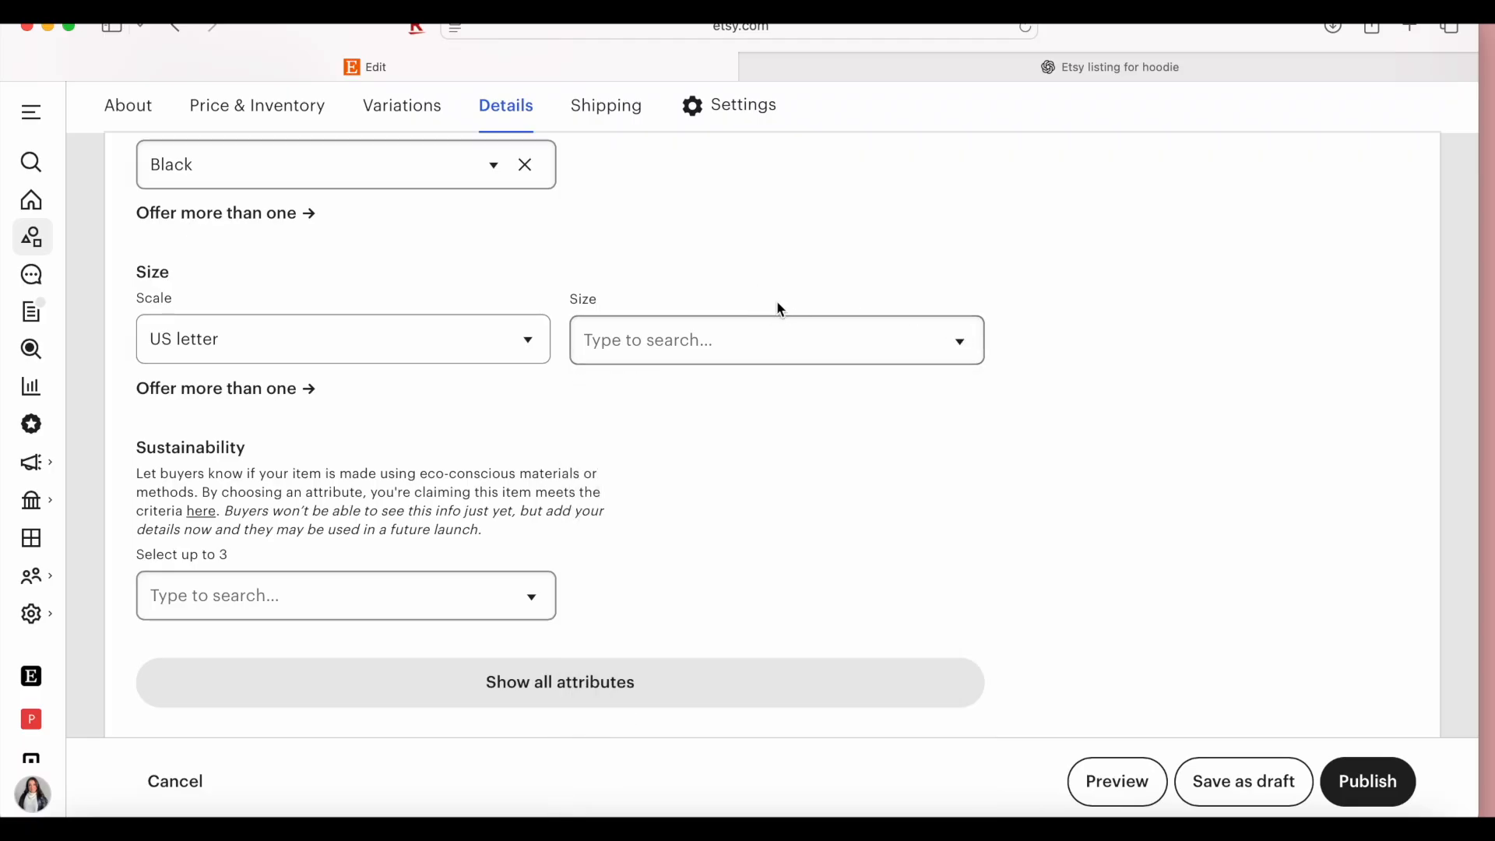
scroll(574, 424, down, 3)
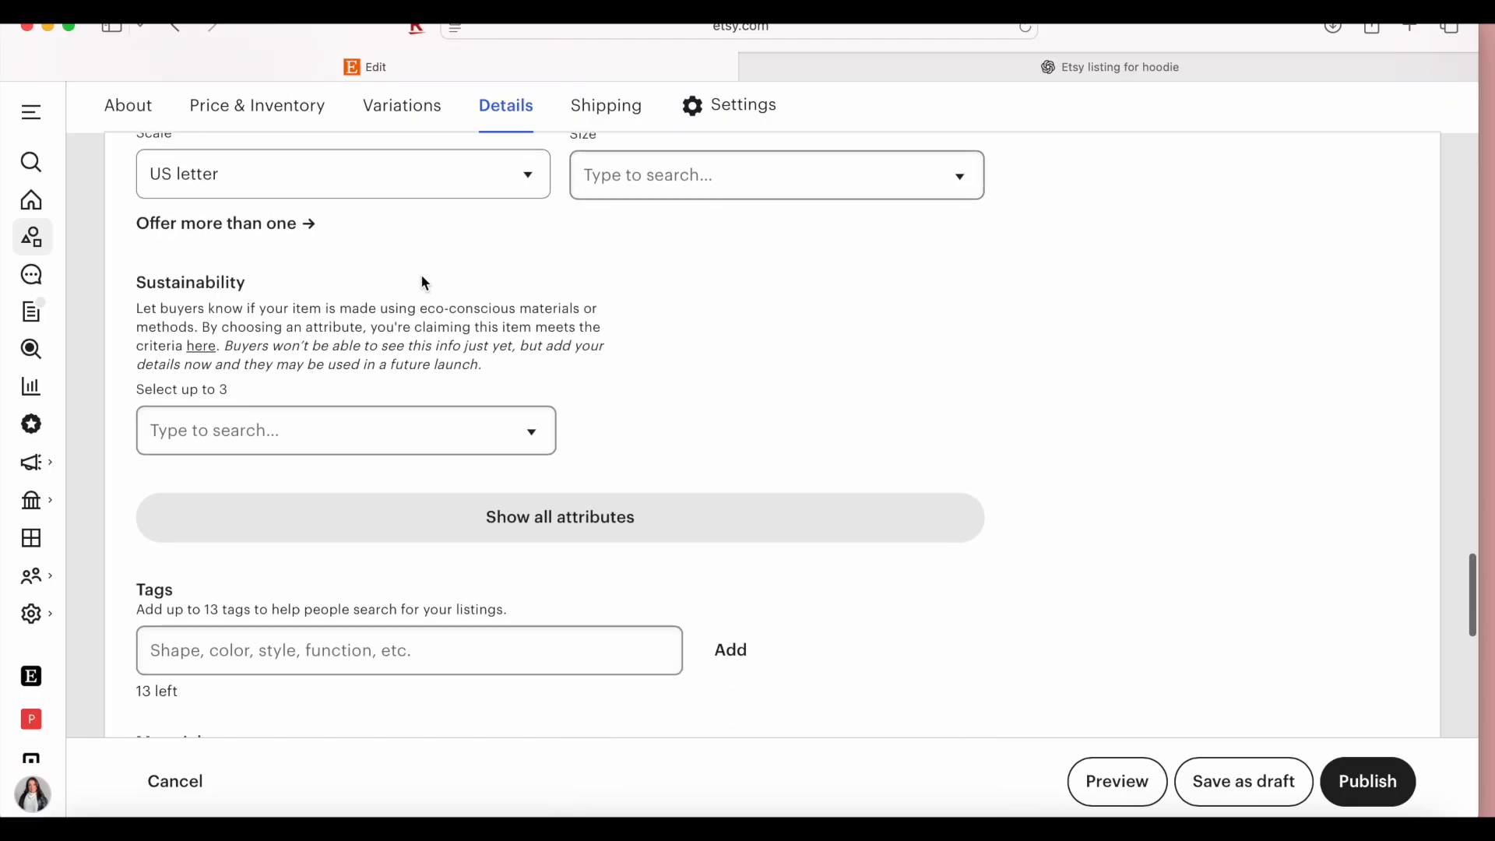
click(273, 224)
click(573, 530)
click(574, 530)
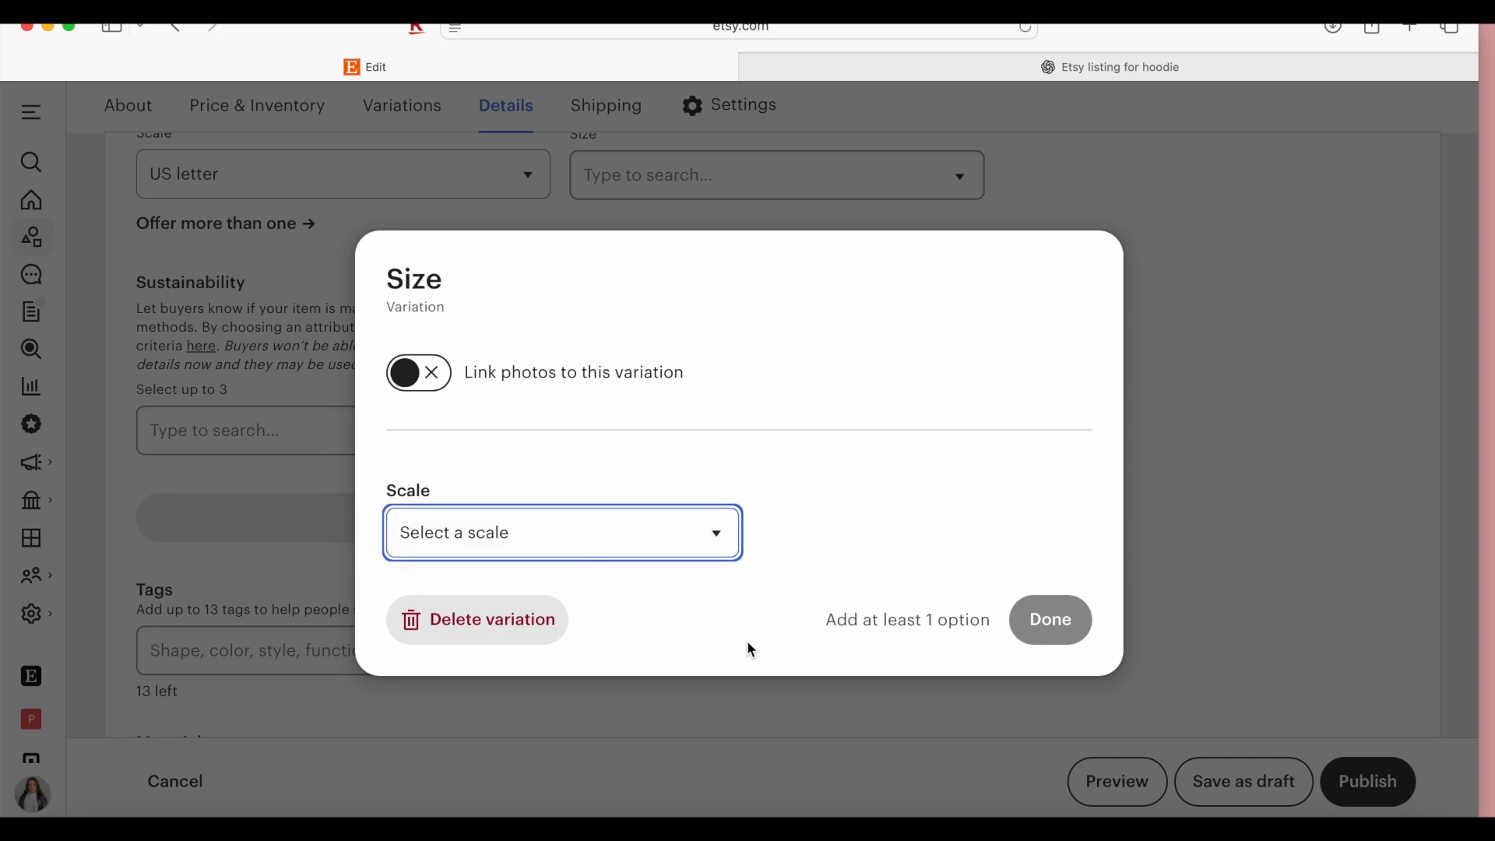
click(504, 611)
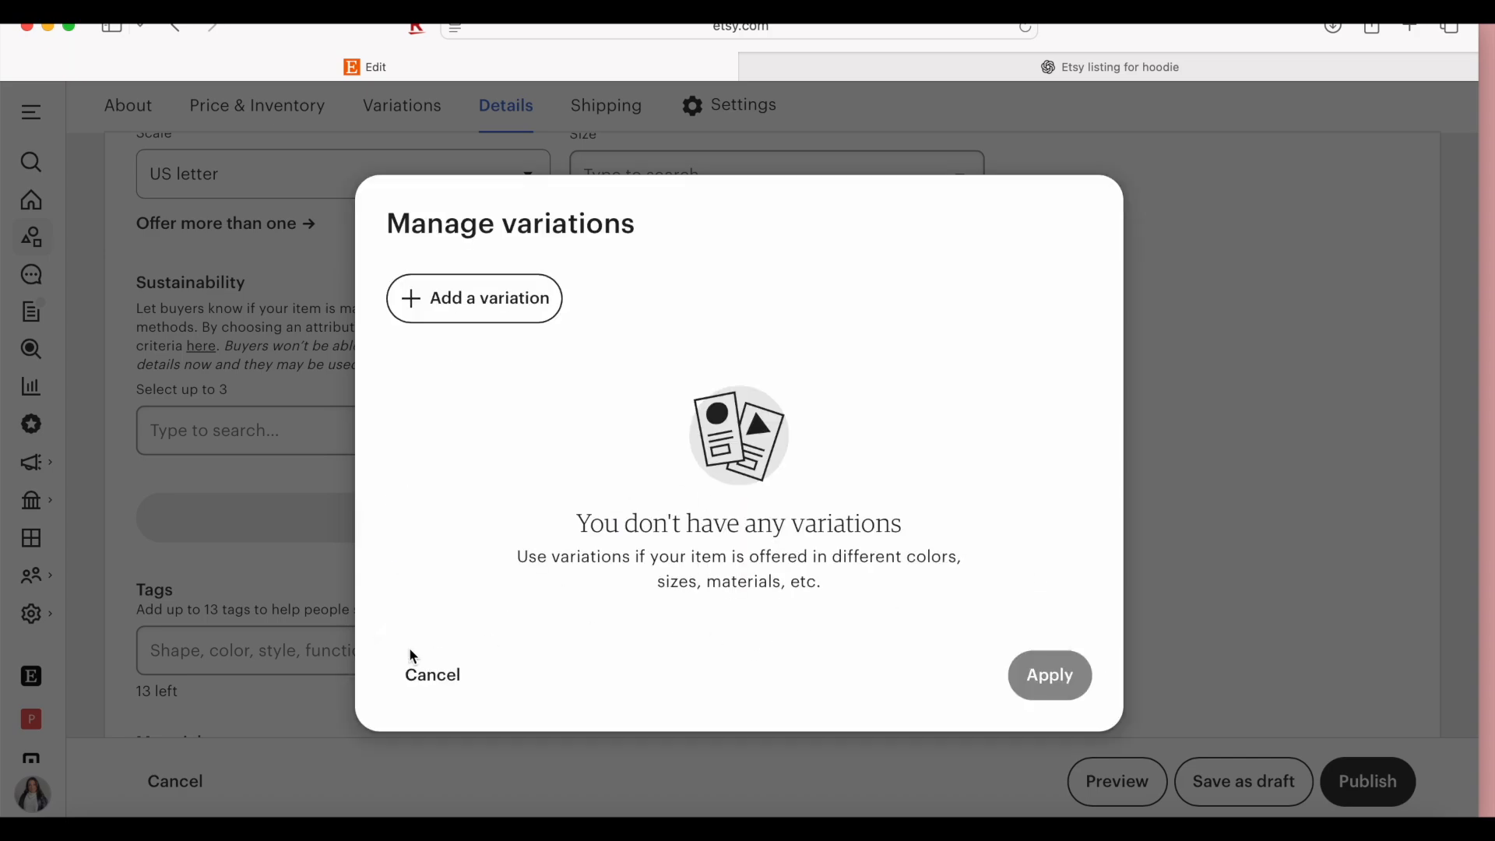
click(426, 671)
scroll(394, 233, up, 2)
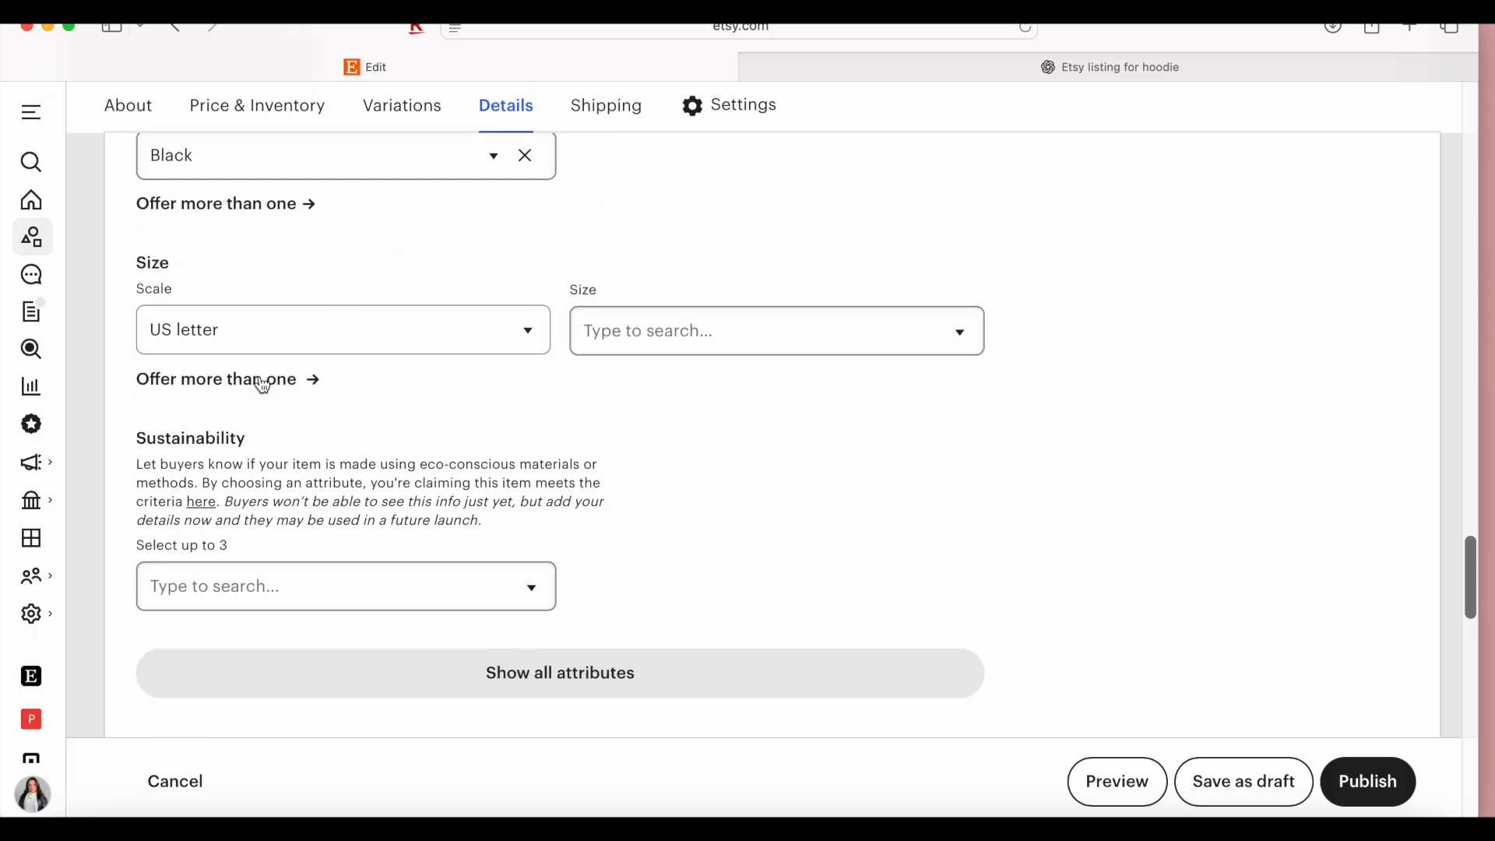
Add a Primary color variation with the options Black, Hot Pink, Royal Blue and Navy.
scroll(260, 381, up, 15)
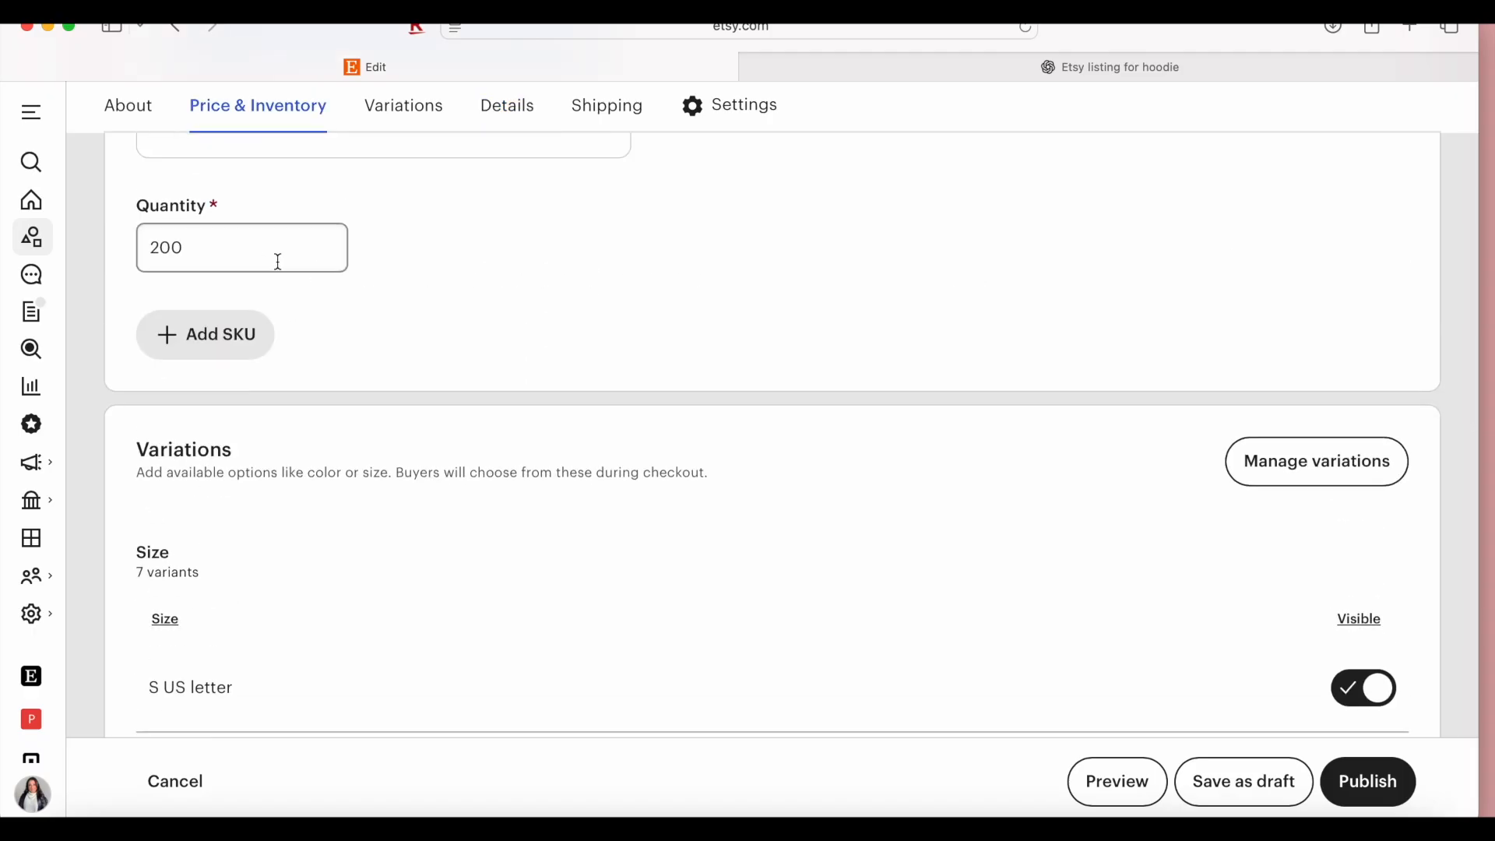
scroll(249, 522, down, 2)
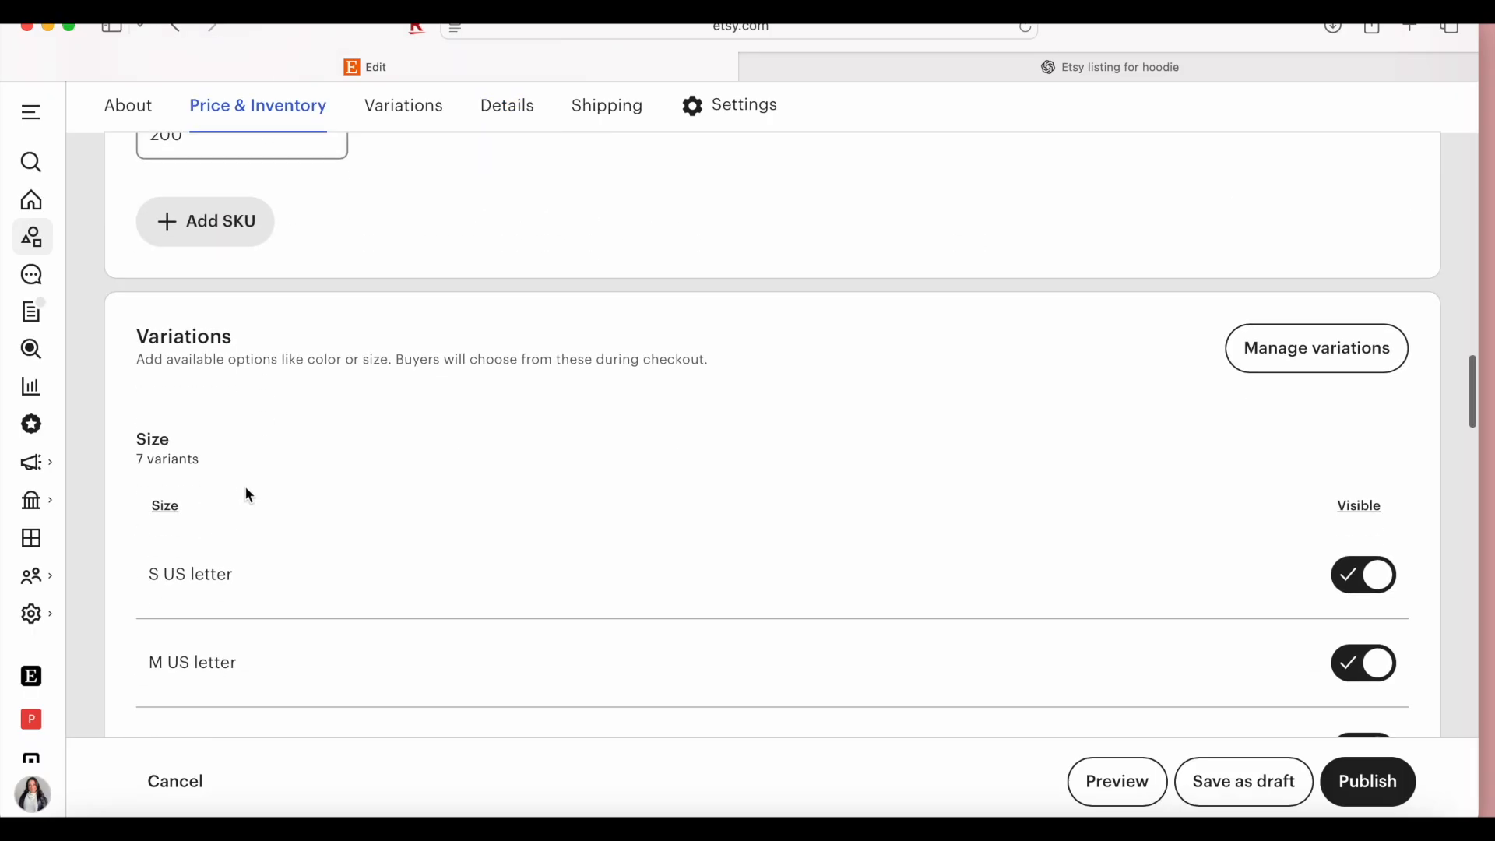
click(1320, 352)
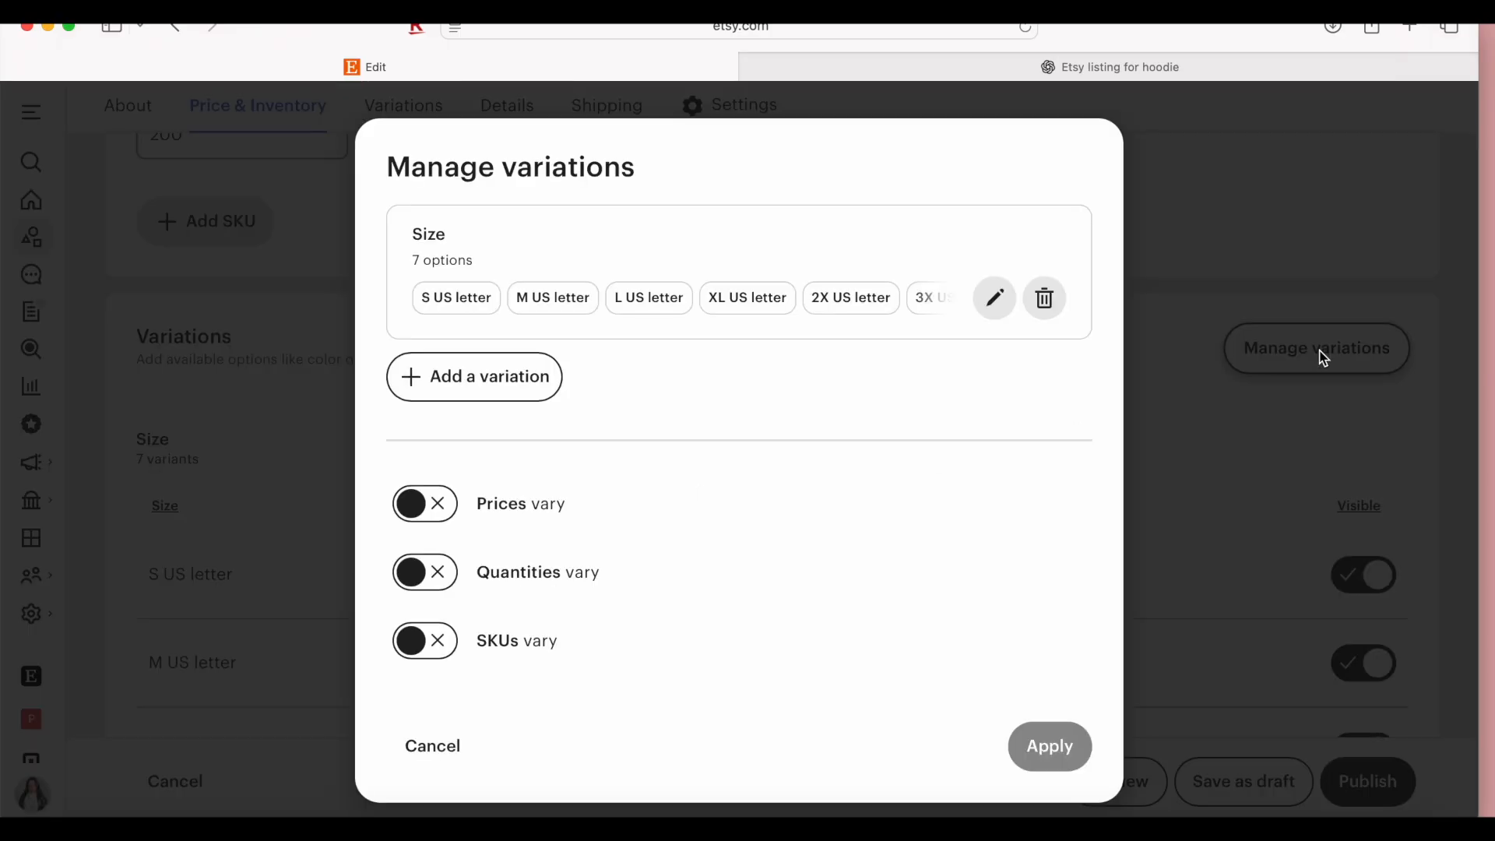
click(544, 387)
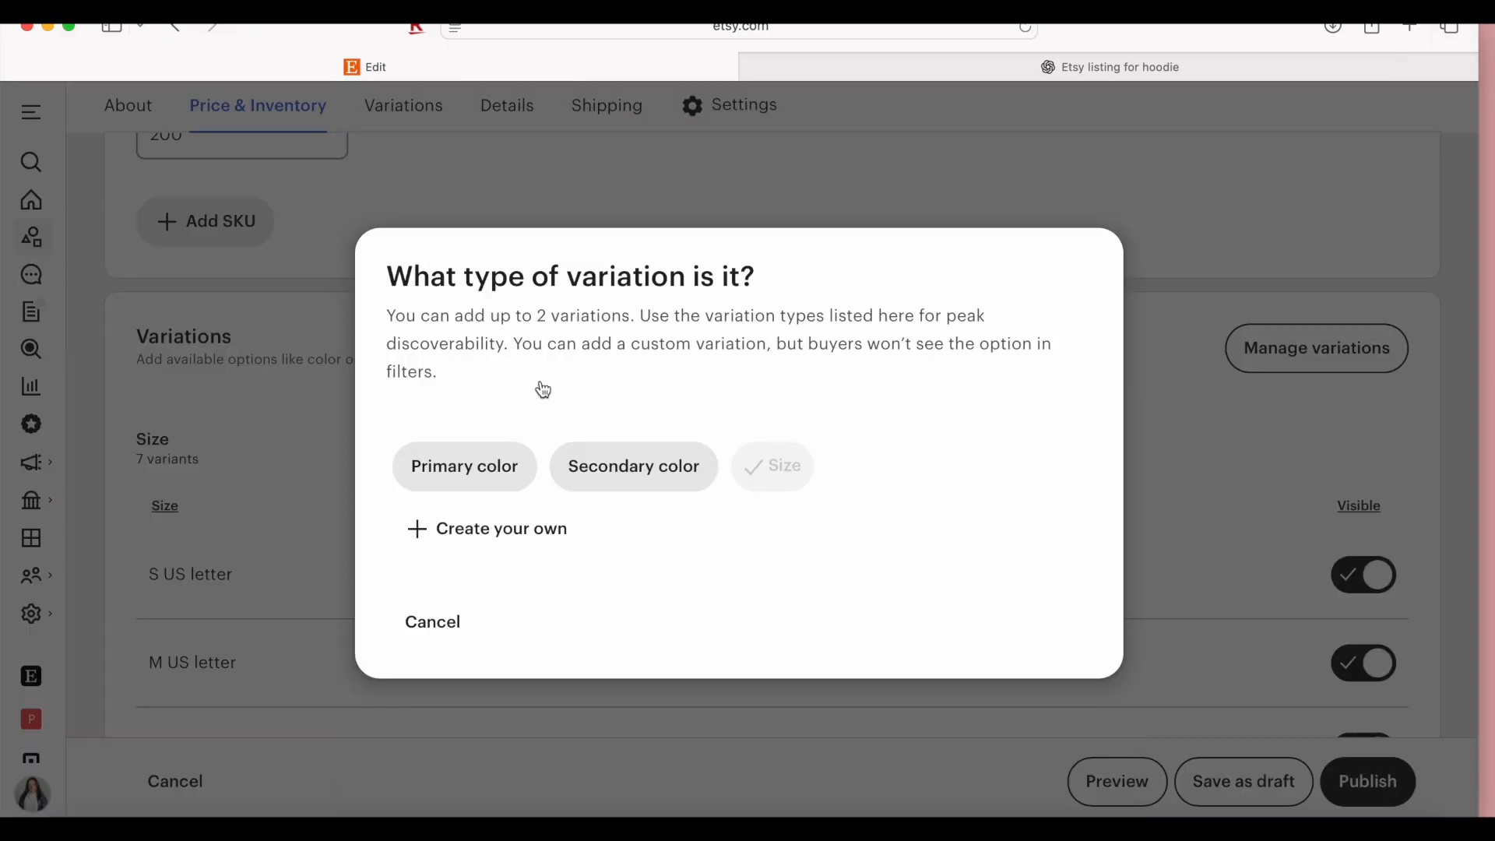
click(494, 461)
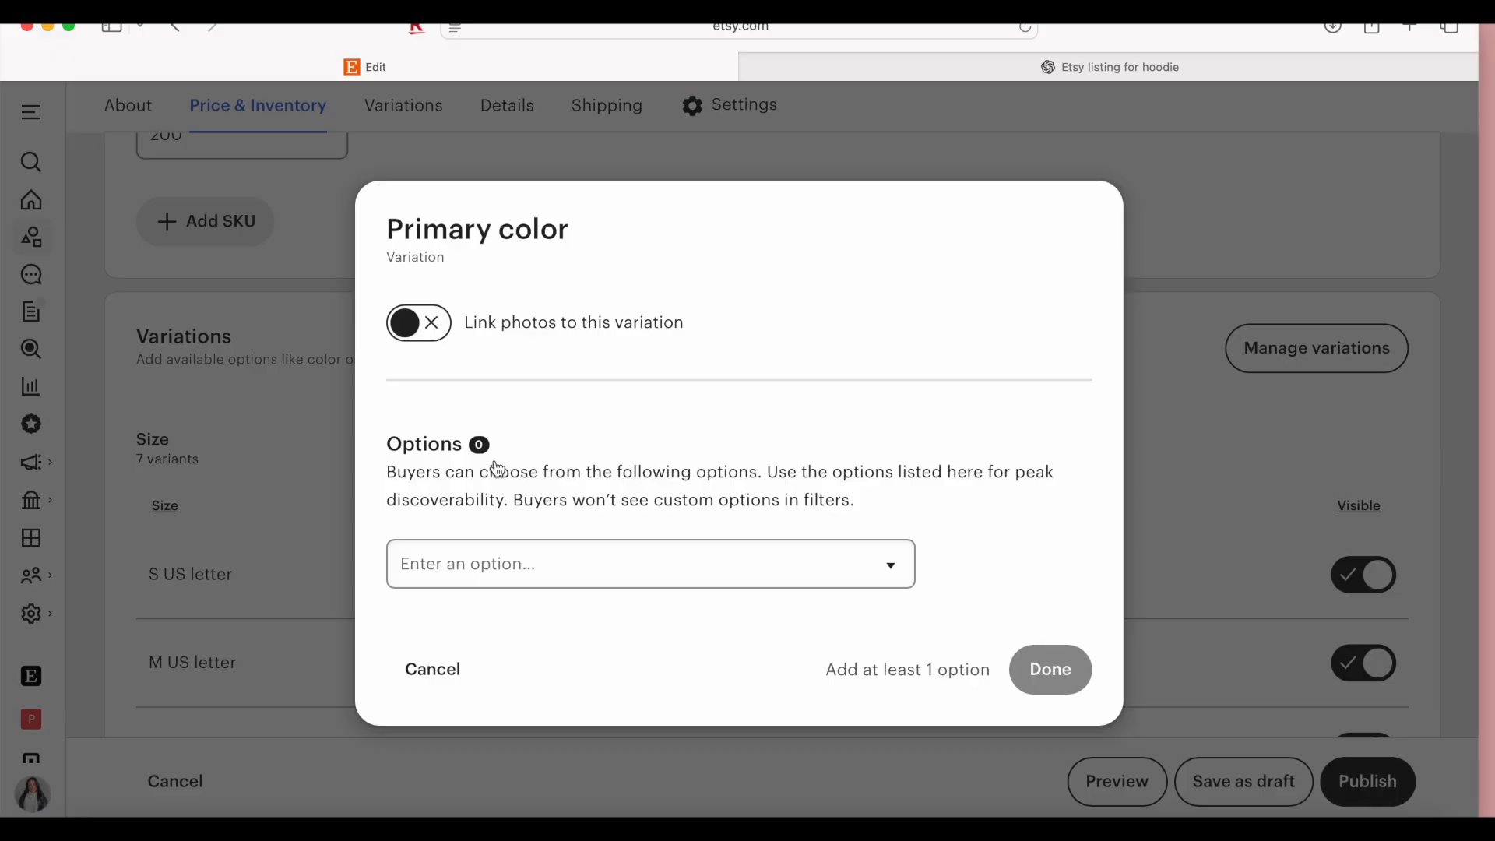
click(851, 574)
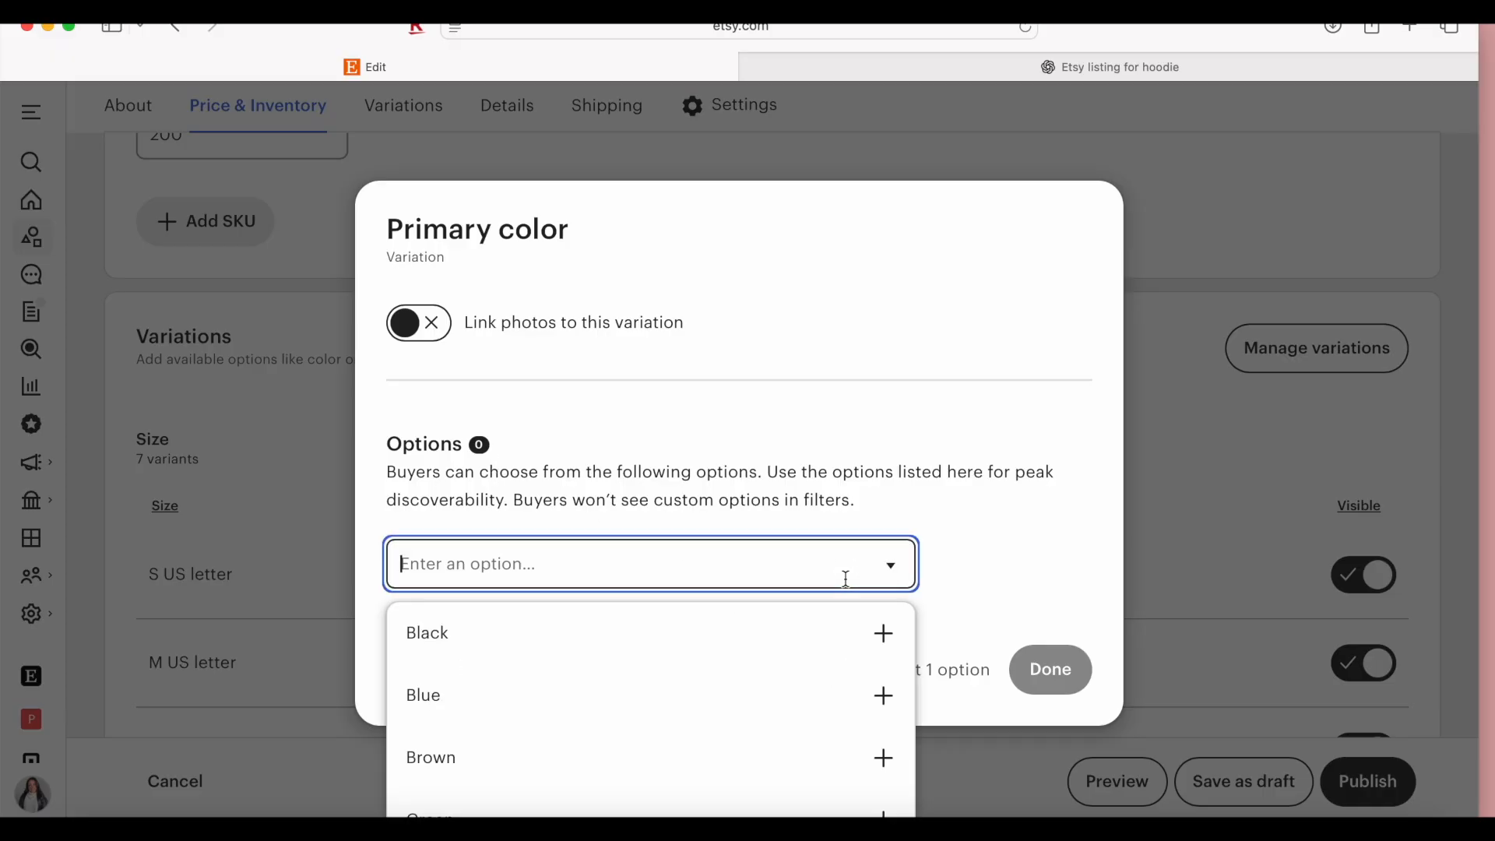
click(815, 634)
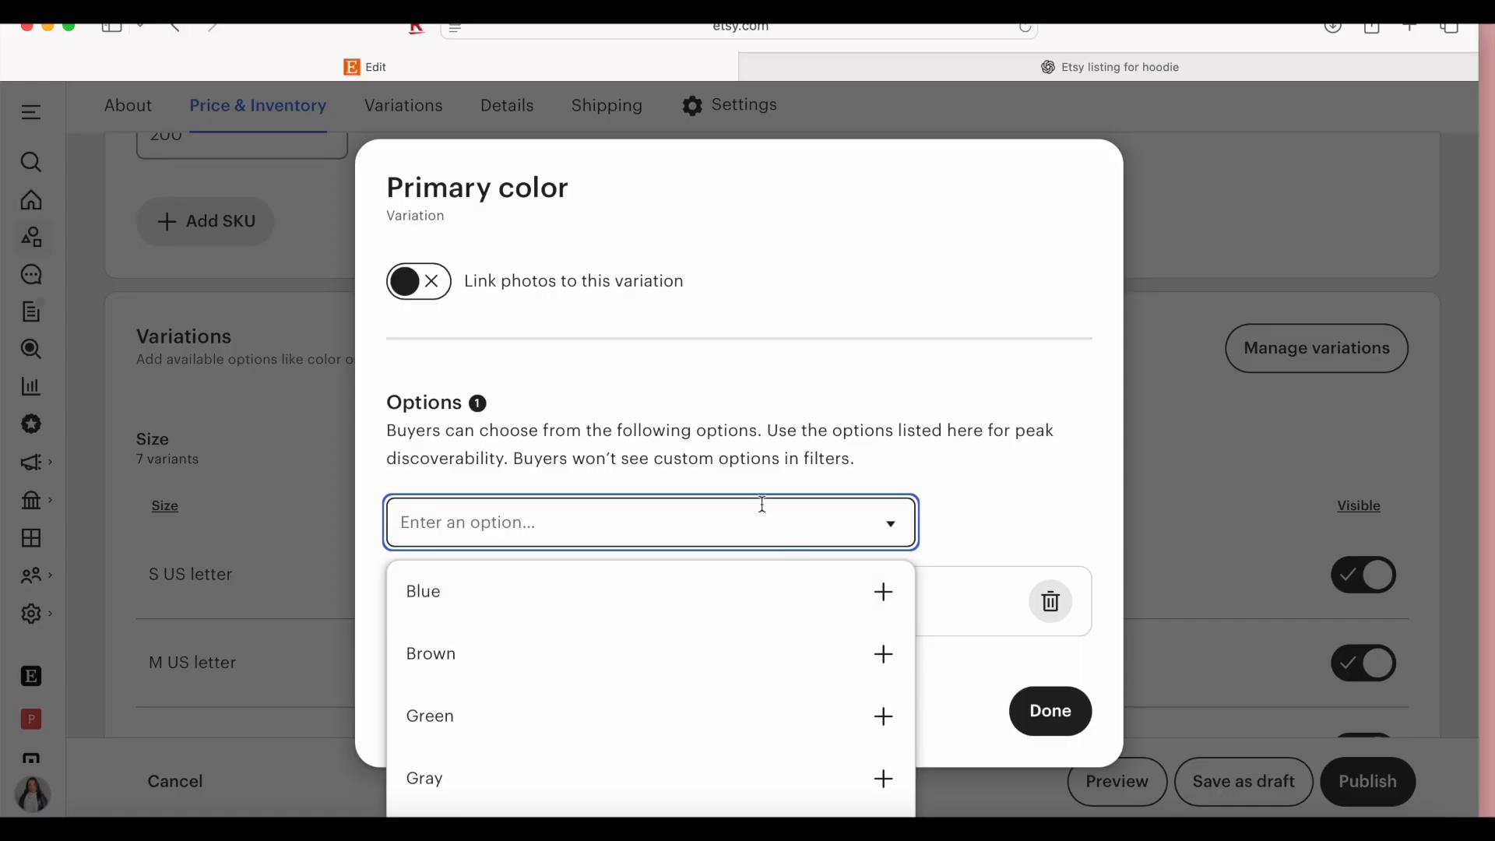
text(Hot Pink)
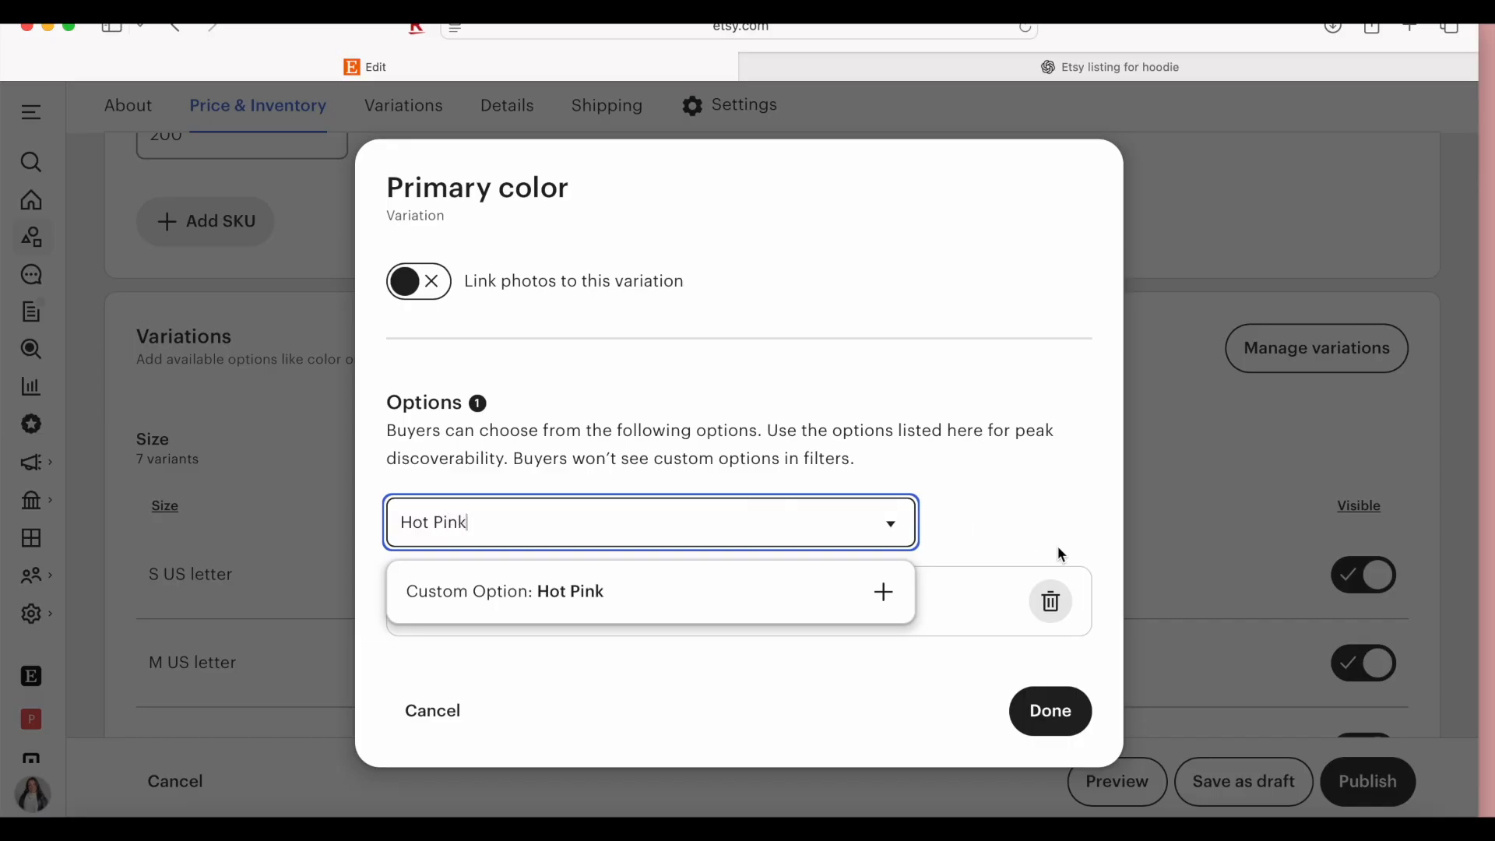
click(864, 598)
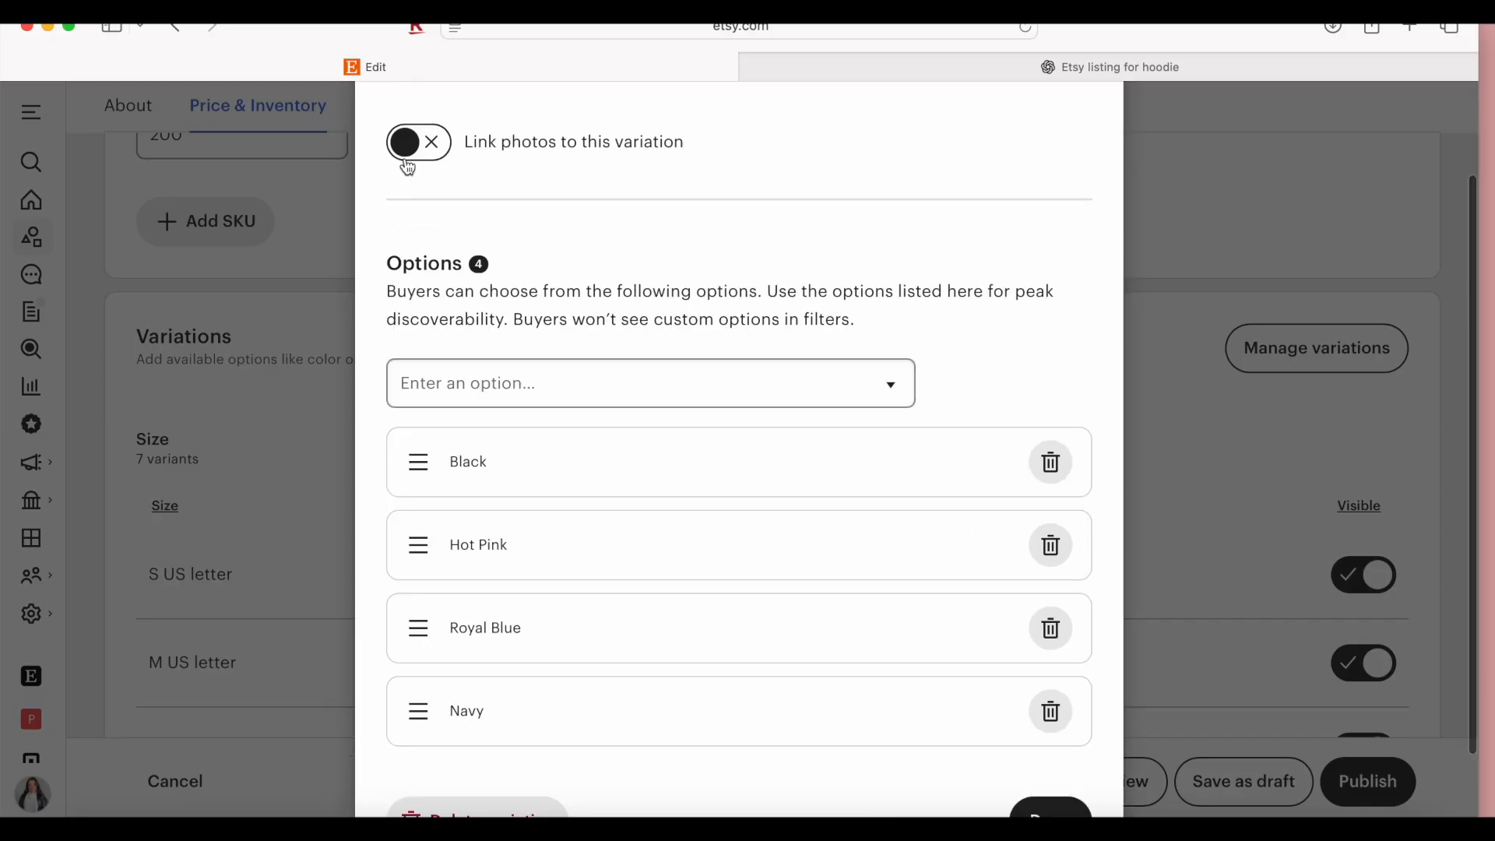
Turn on photo linking for the Primary color variation and apply the listing's variations.
click(406, 162)
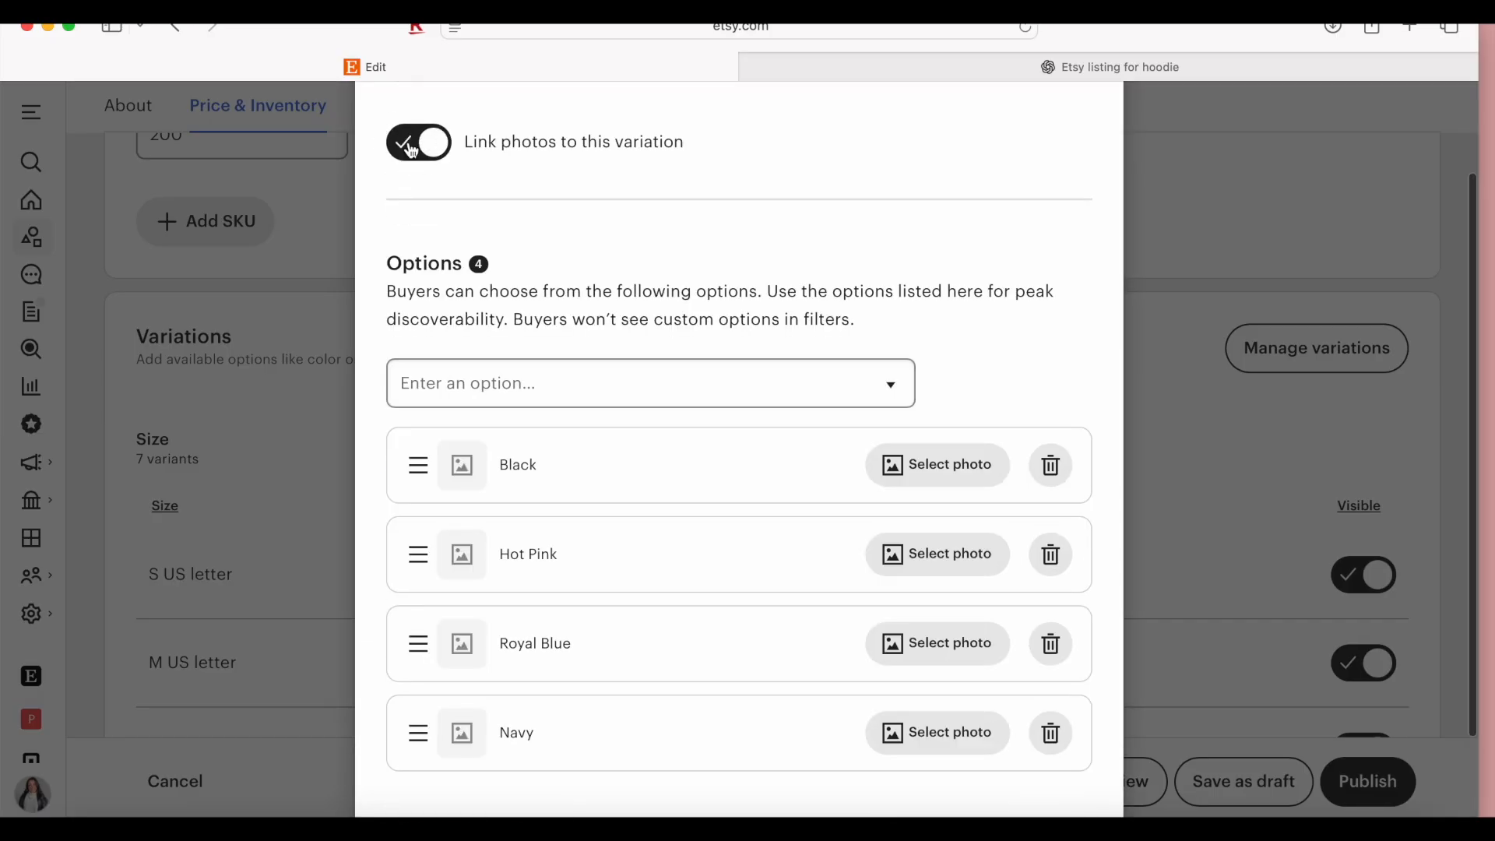
scroll(695, 546, down, 3)
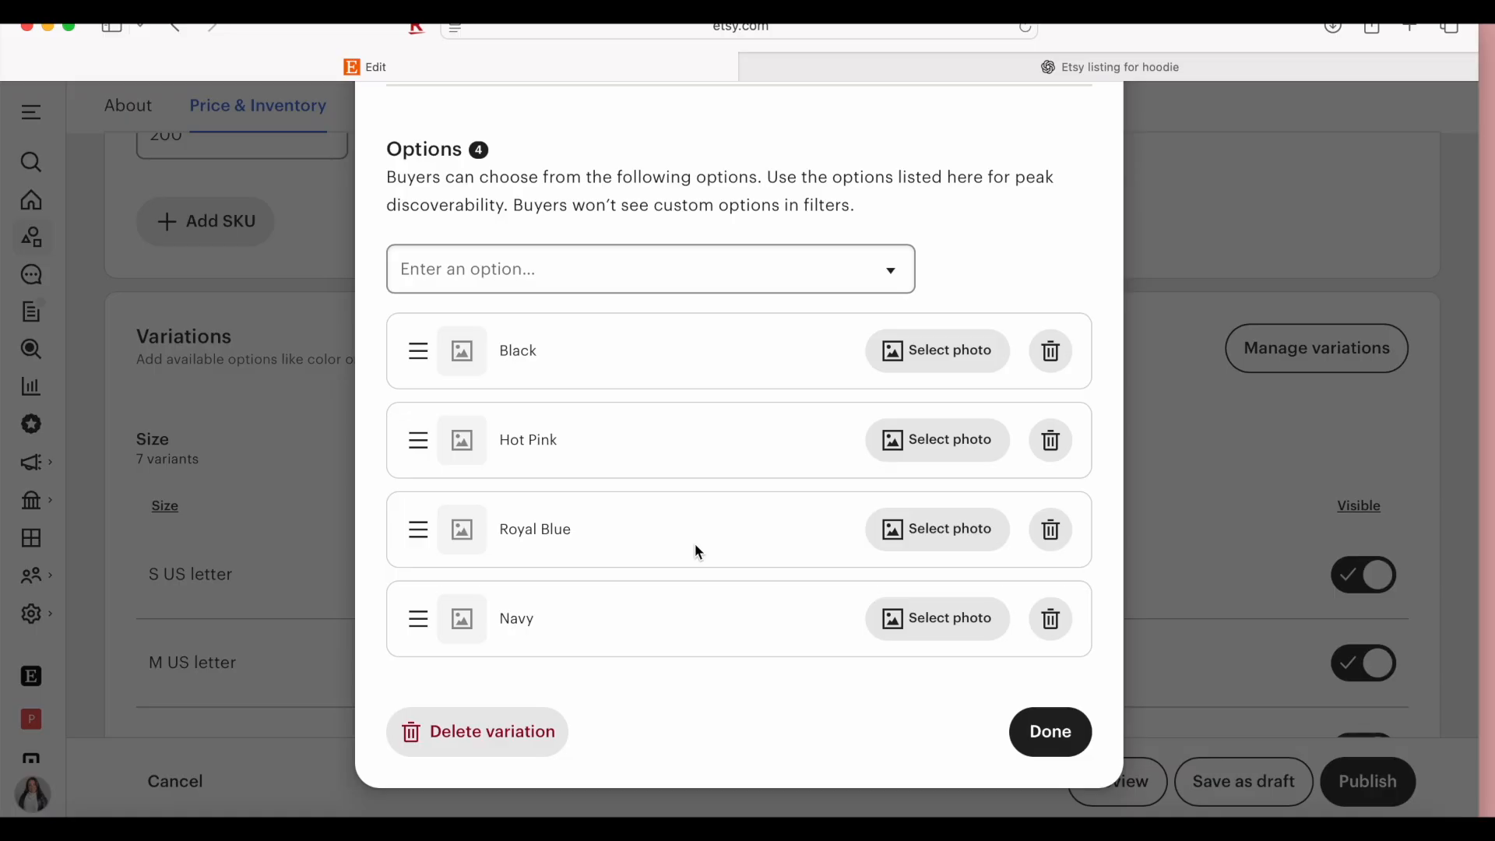
click(946, 352)
click(426, 504)
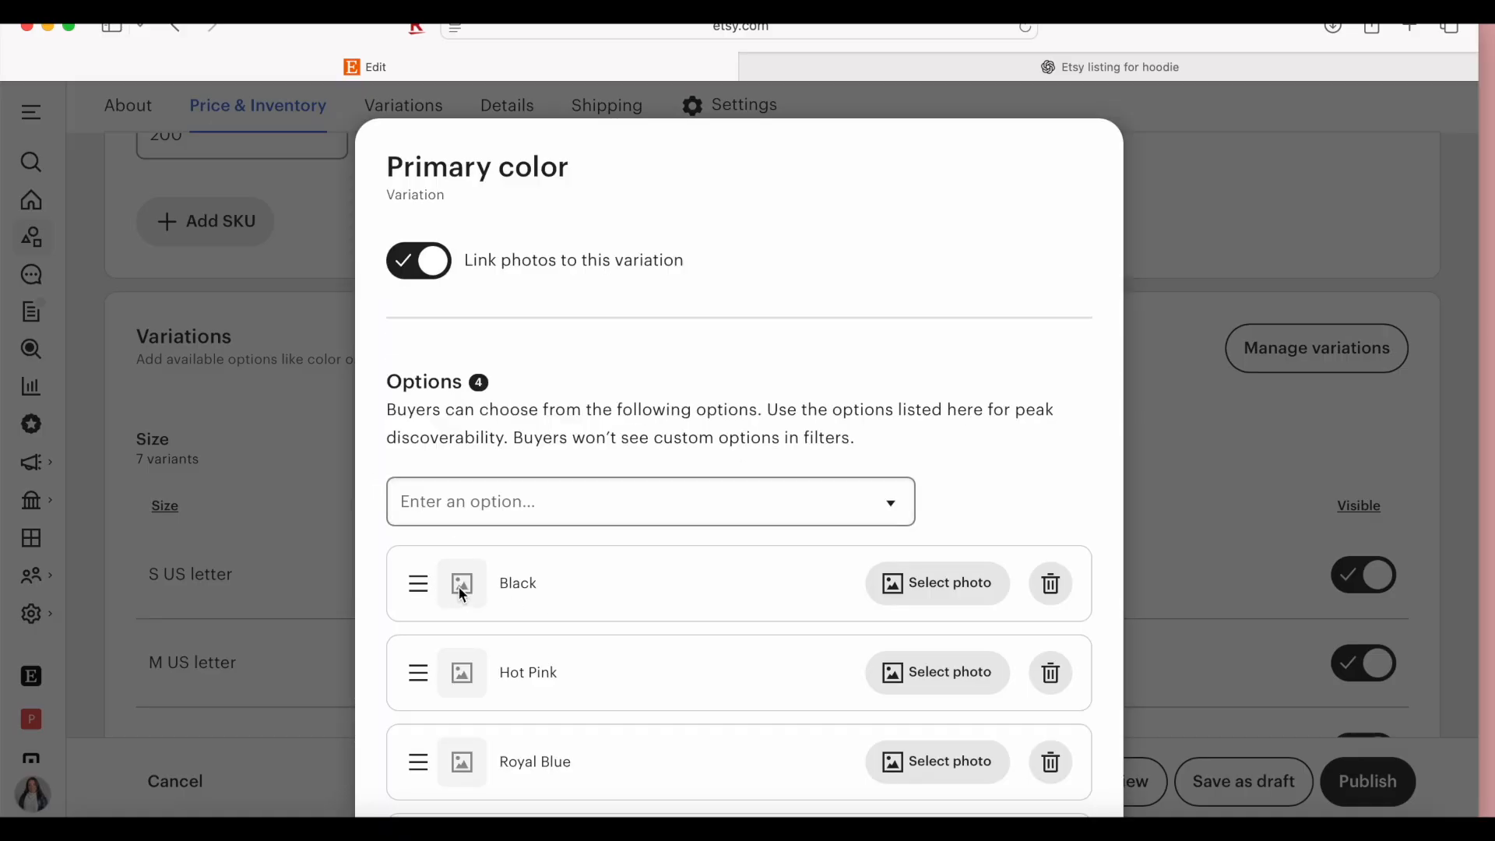
scroll(575, 597, down, 3)
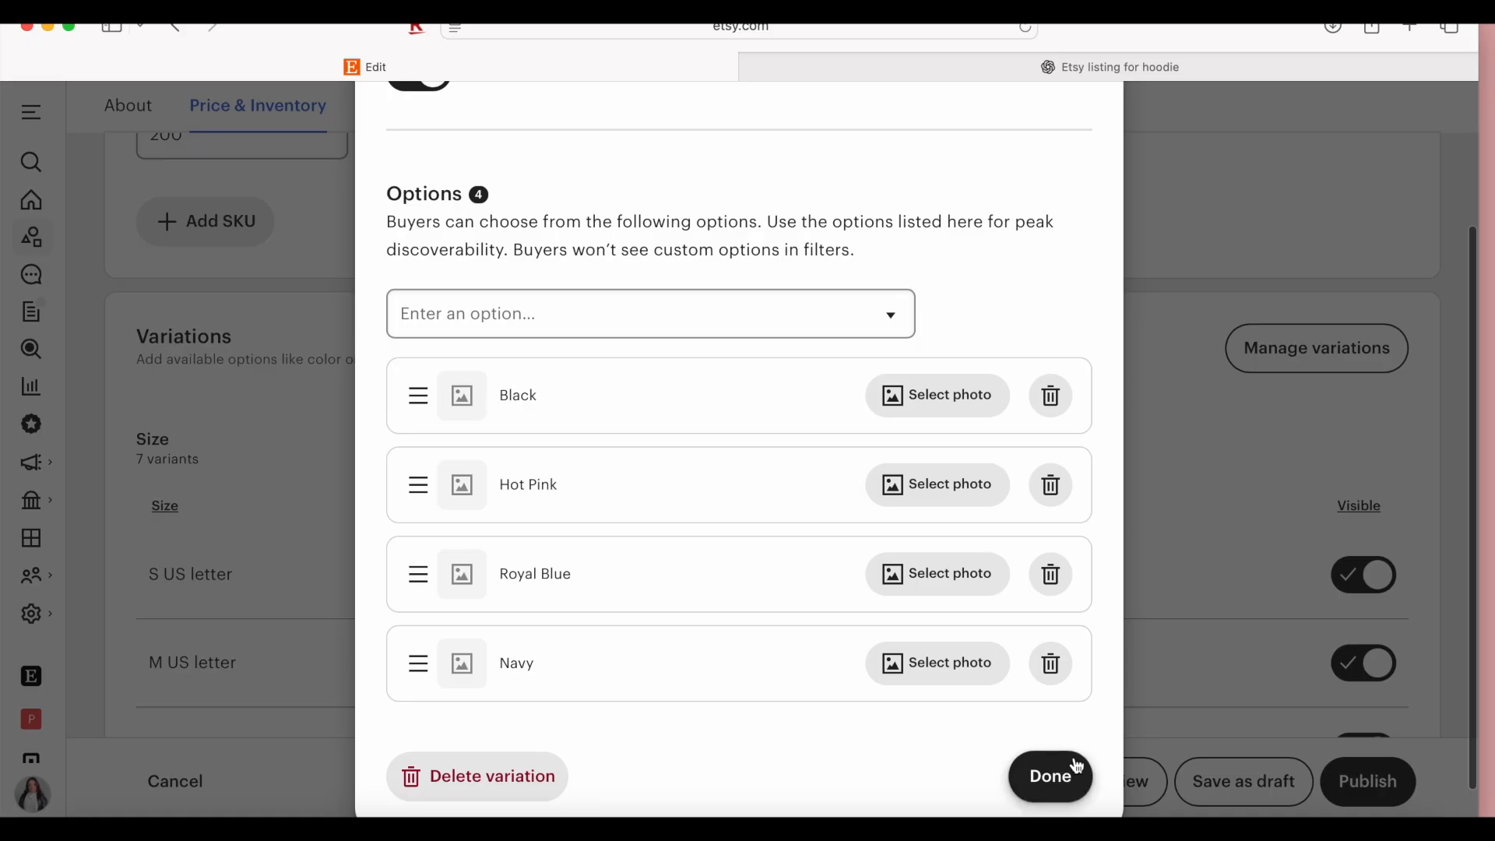
click(1048, 775)
scroll(1002, 682, down, 3)
click(1051, 728)
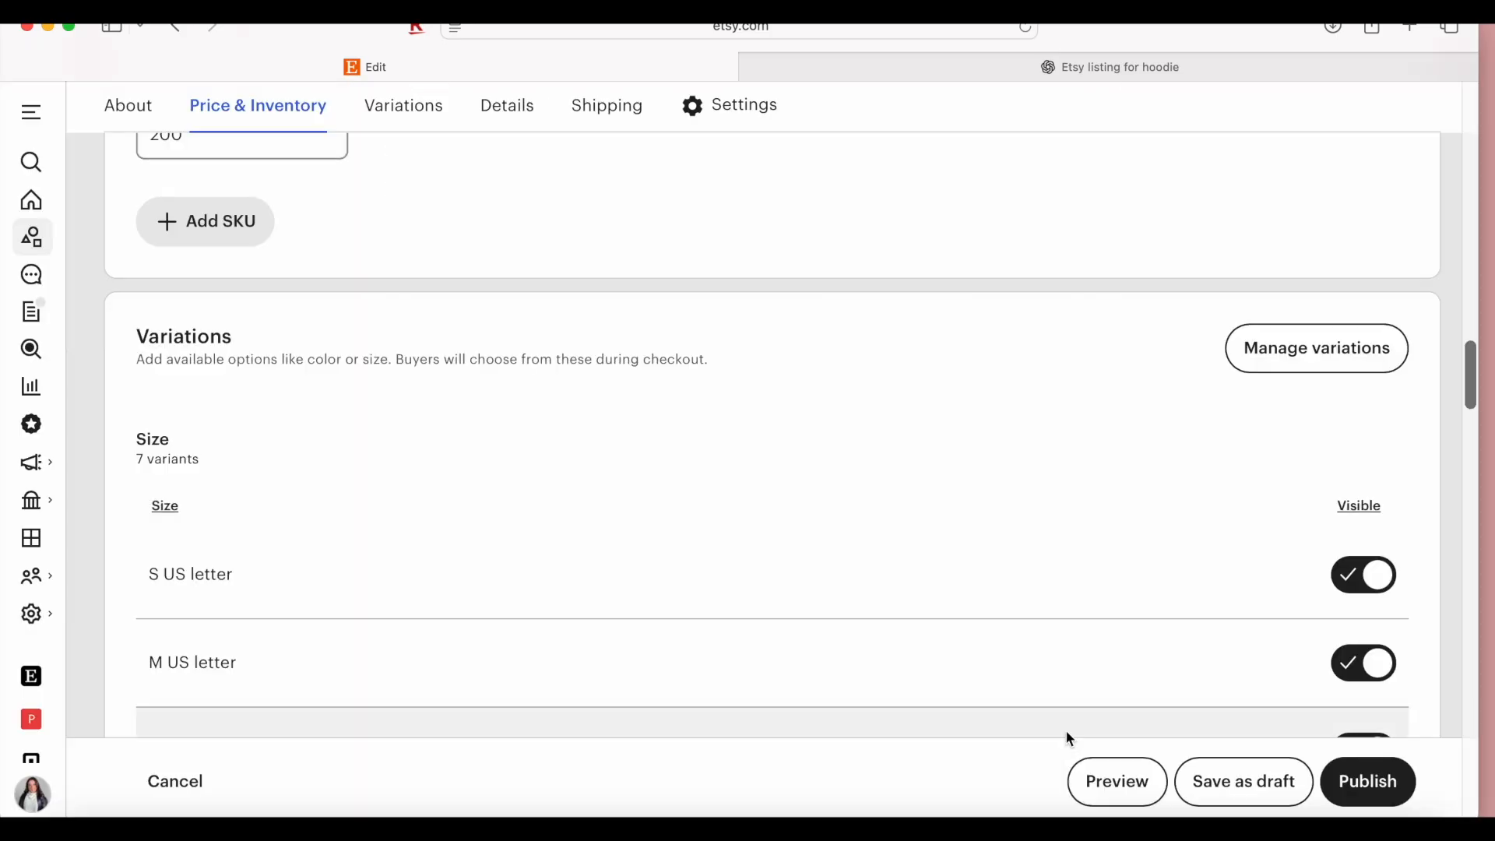
Check the listing's uploaded hoodie photos and the photo slots of its primary color variants.
scroll(973, 648, up, 5)
scroll(977, 658, up, 10)
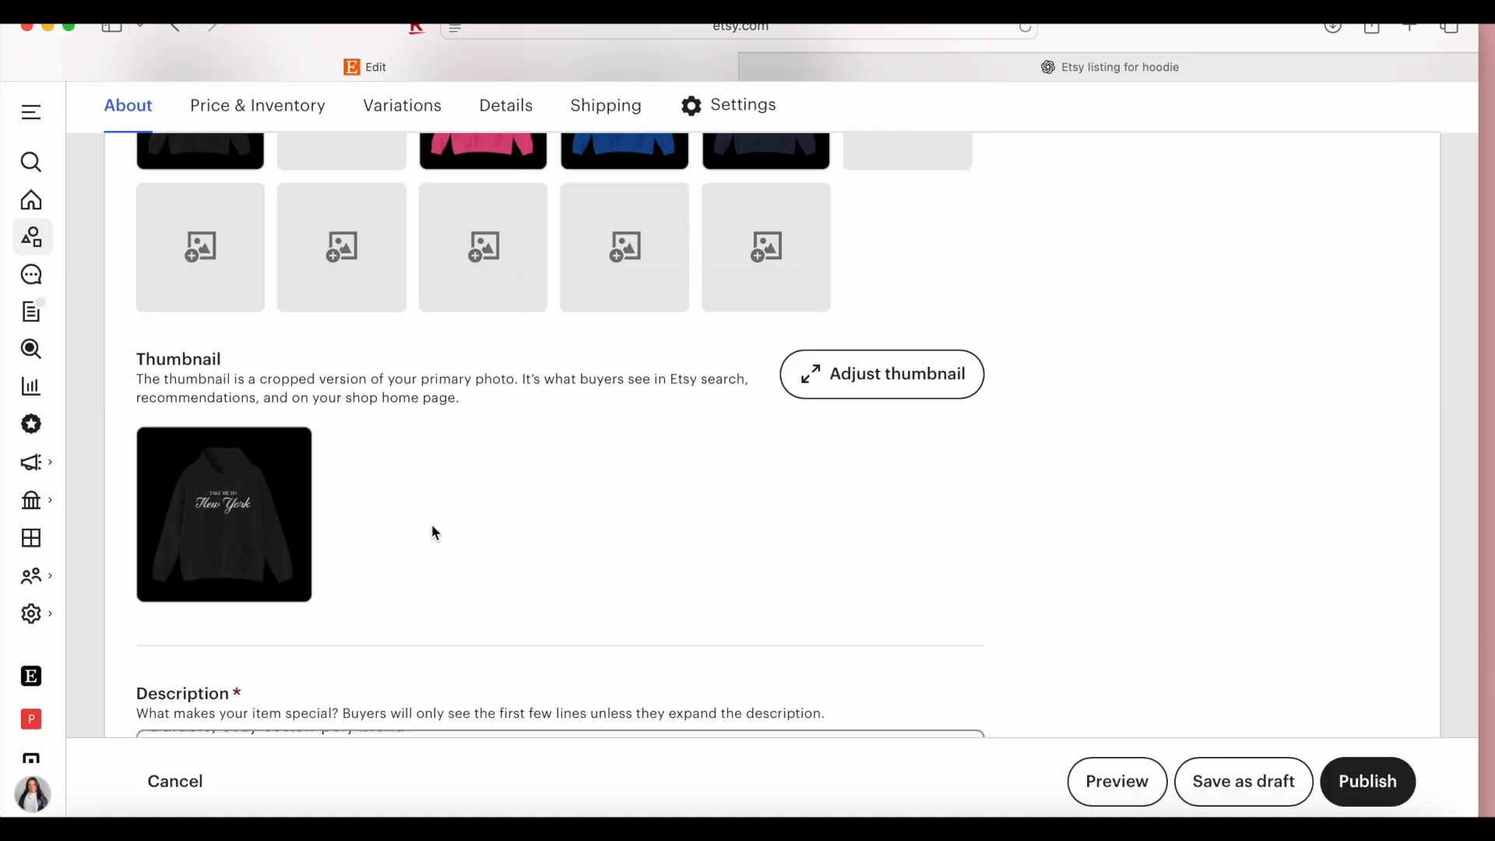
scroll(436, 533, up, 2)
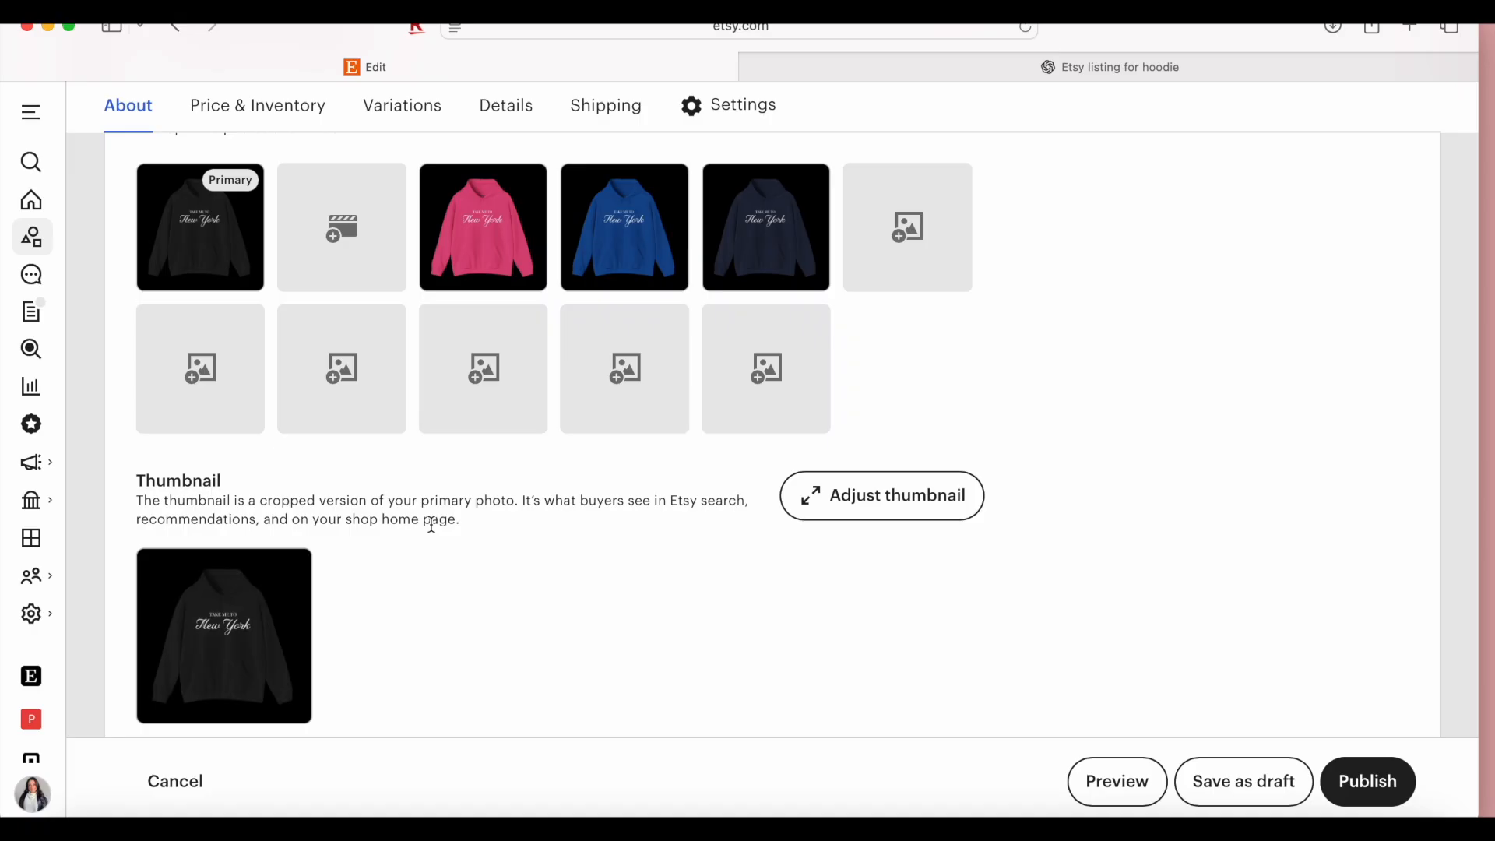
scroll(431, 524, down, 20)
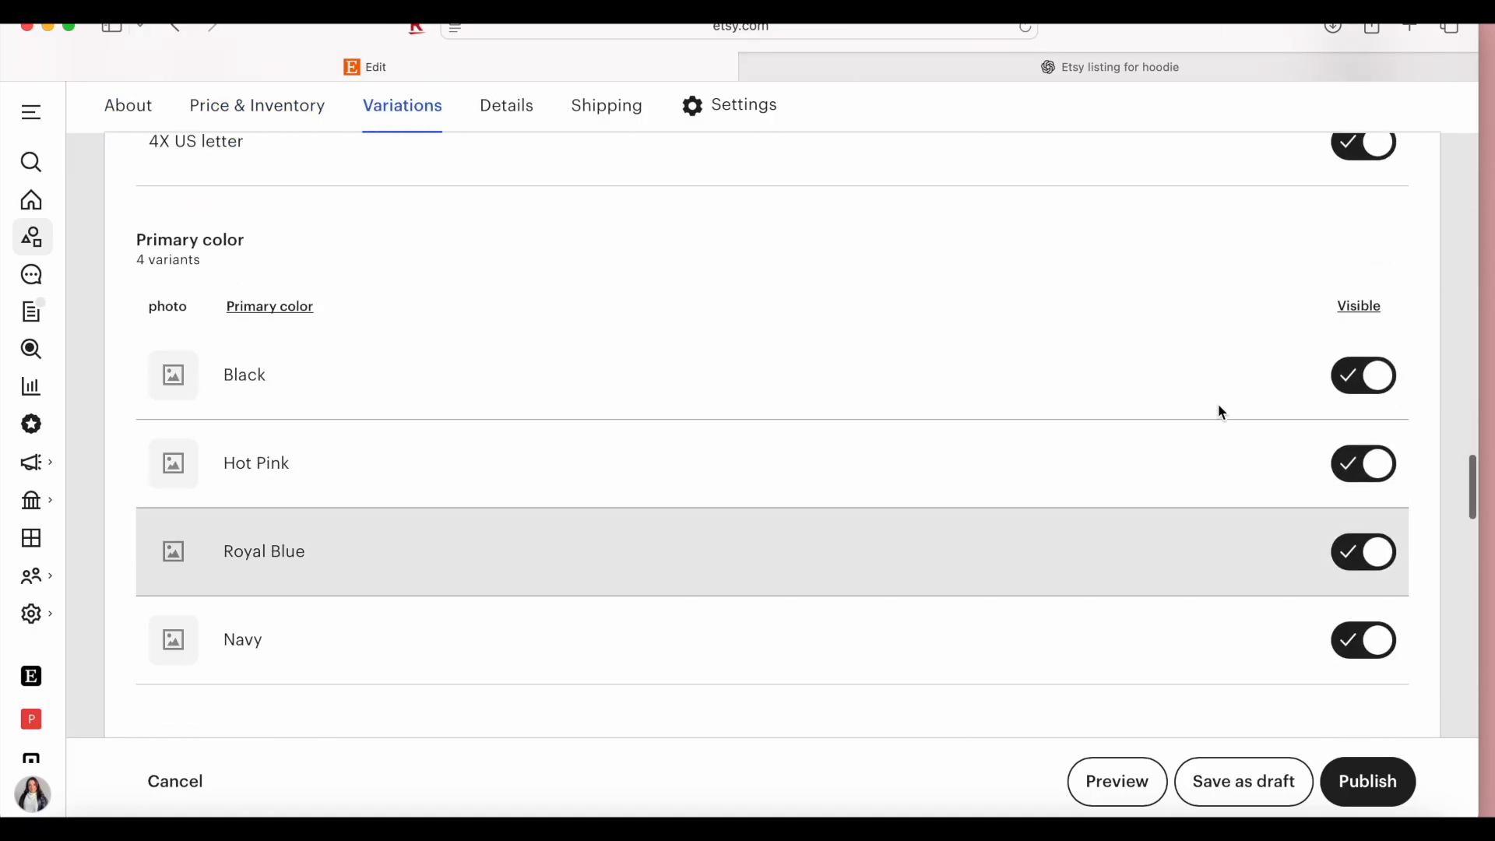
scroll(1162, 371, up, 7)
scroll(1160, 364, up, 5)
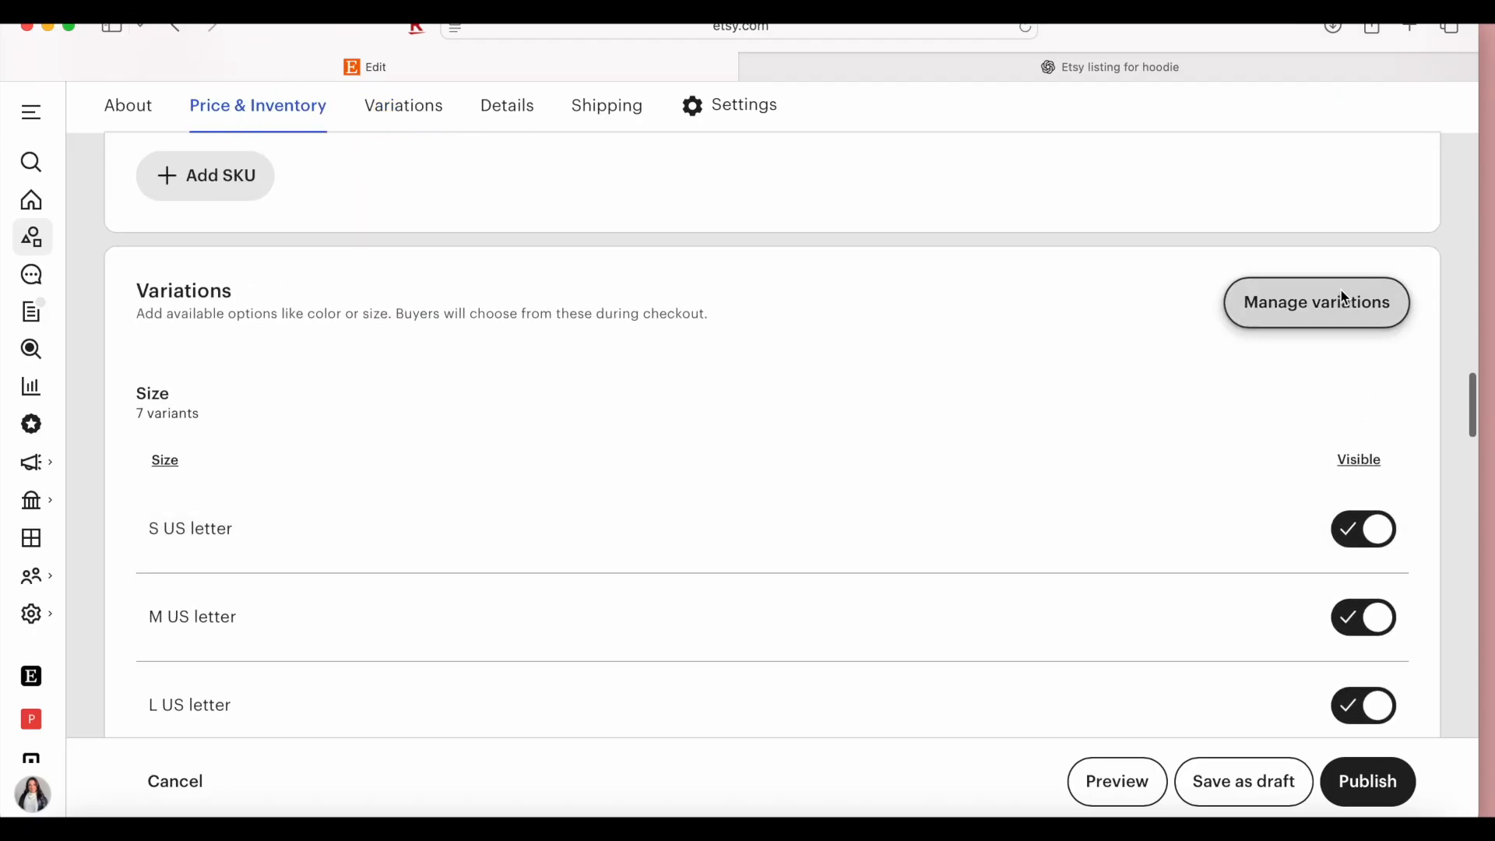
Edit the Primary color variation to link Black, Hot Pink, Royal Blue and Navy to their matching hoodie photos.
click(1345, 298)
scroll(801, 541, down, 1)
click(992, 341)
scroll(992, 342, down, 3)
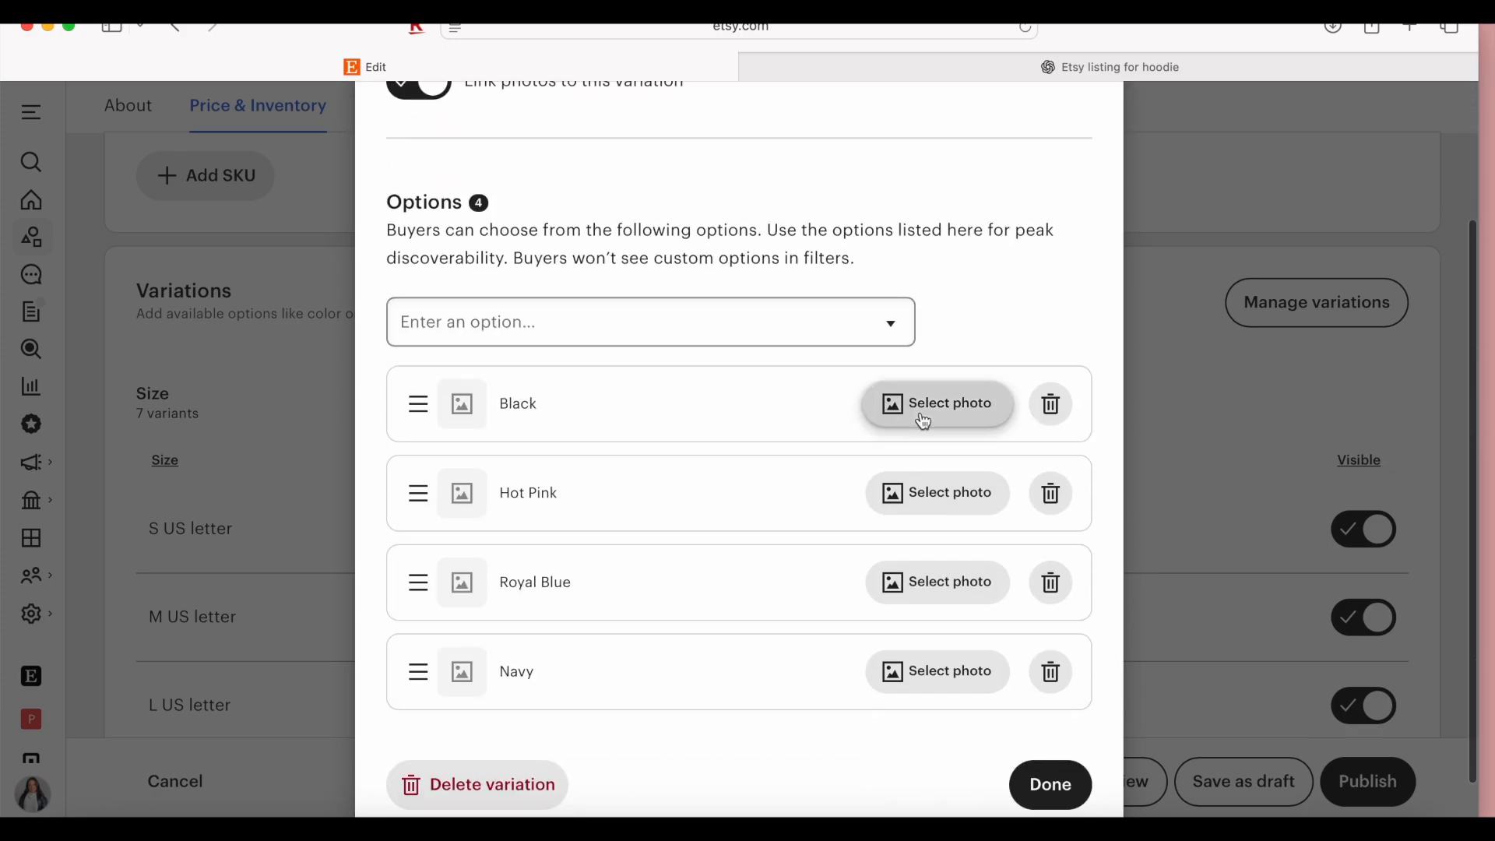
click(924, 421)
click(482, 406)
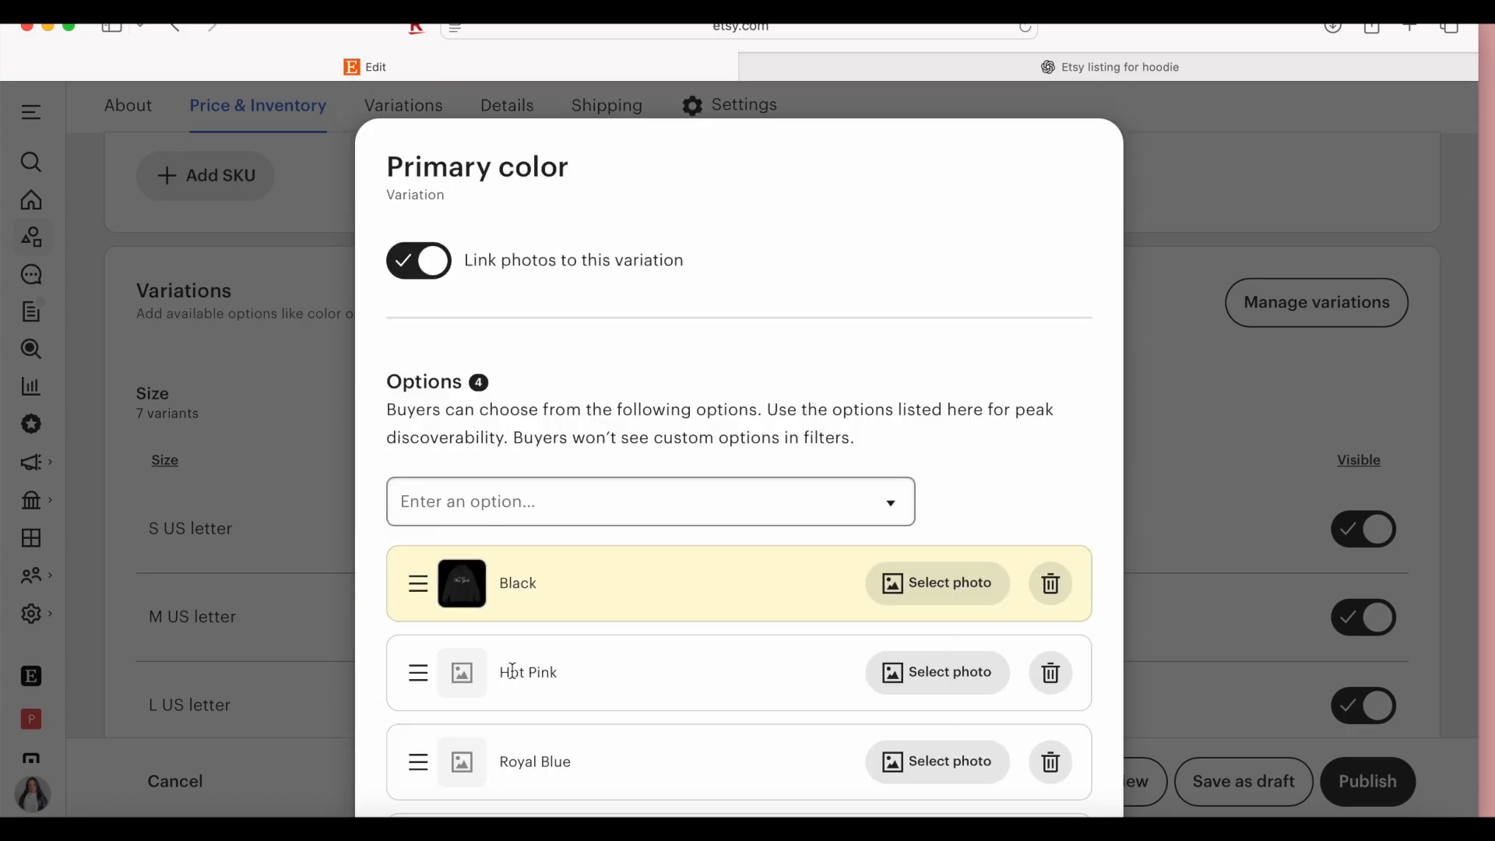
scroll(621, 598, down, 3)
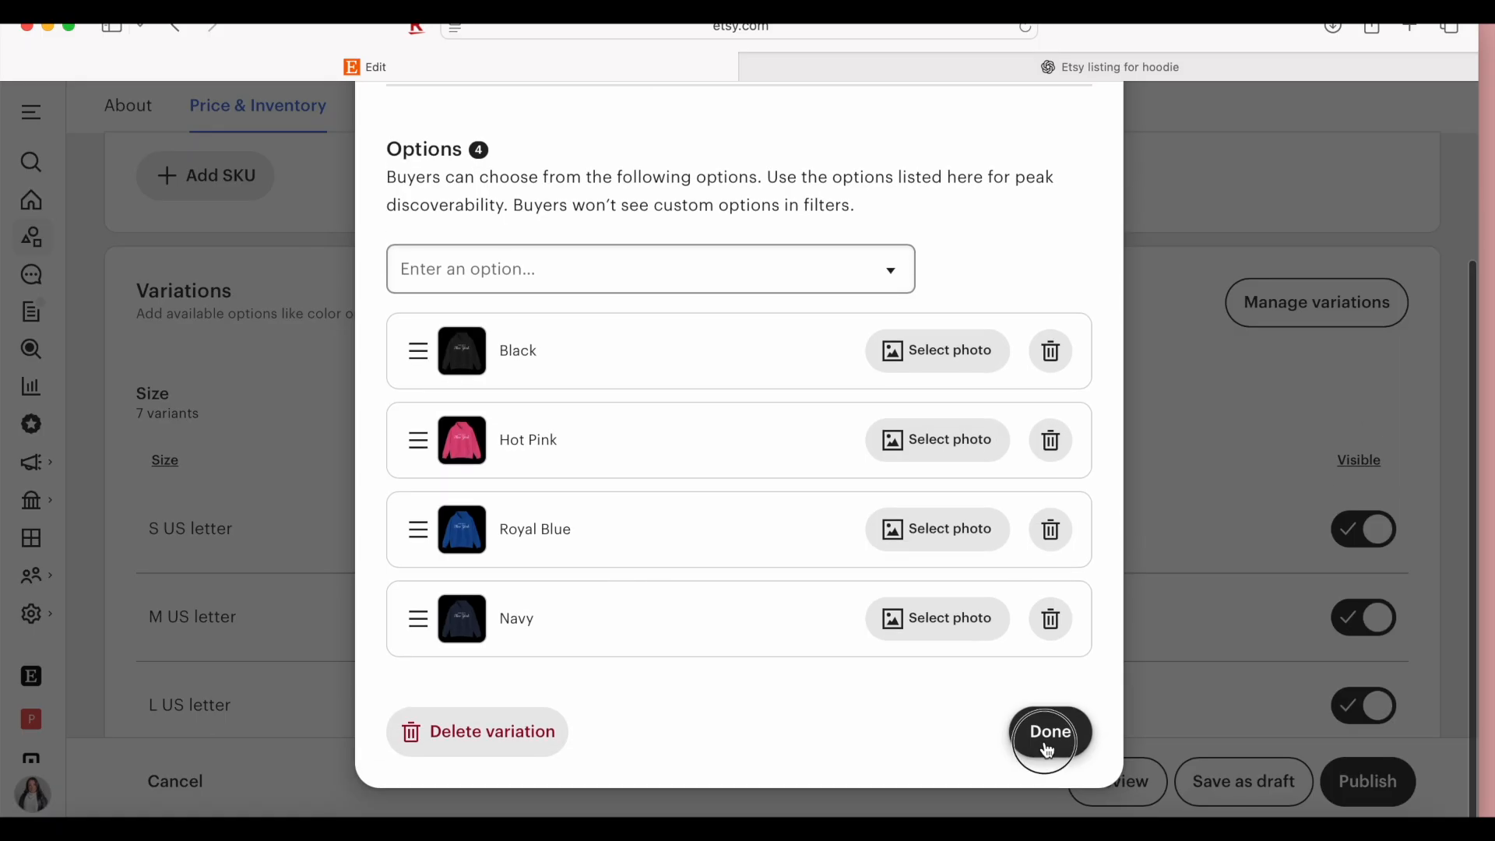
click(1045, 742)
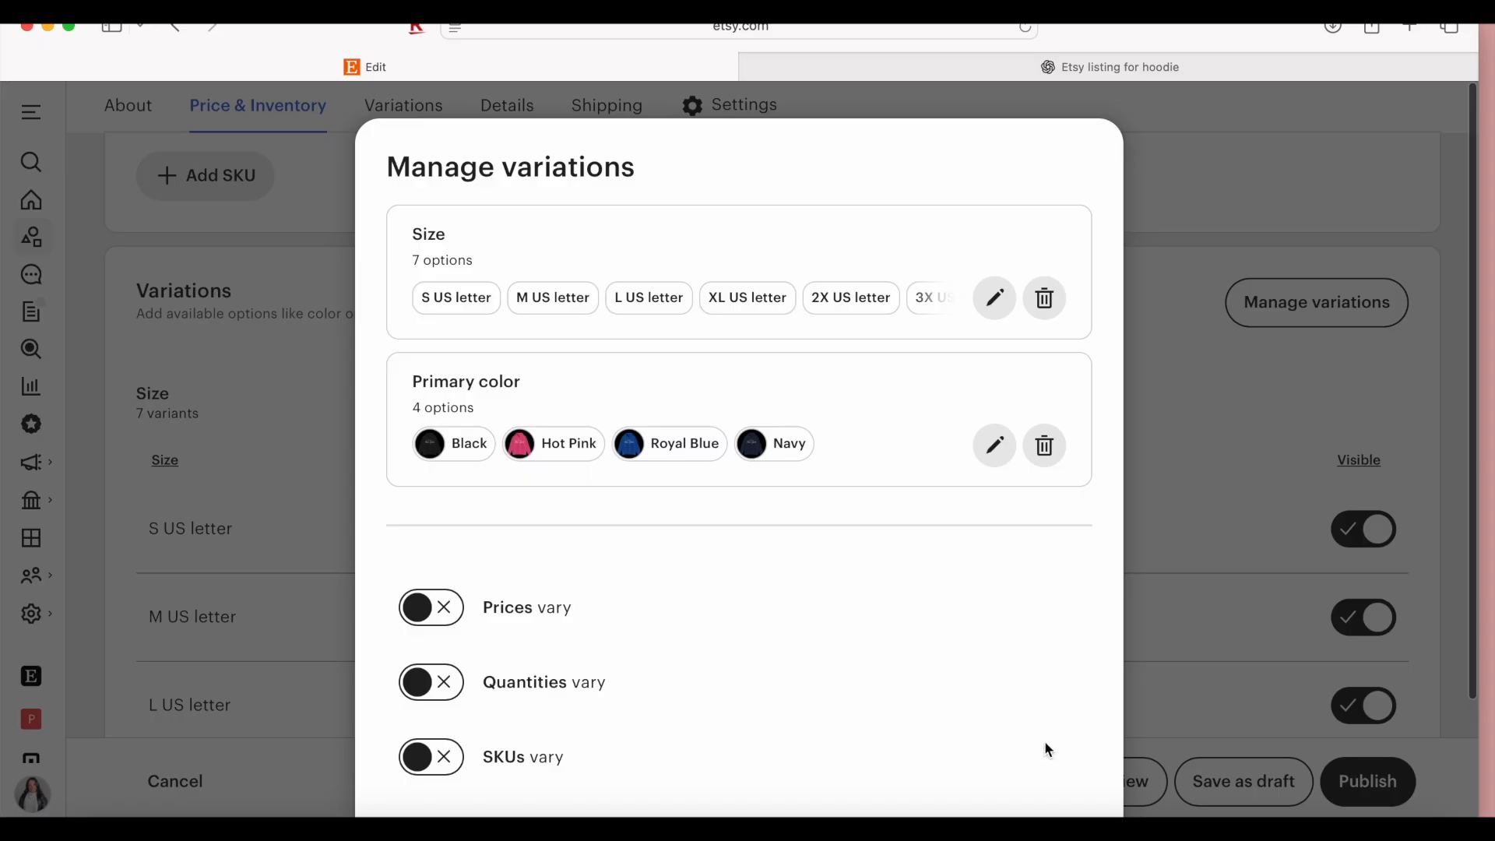
Try varying the prices for each Size and Primary color combination in the variation settings.
scroll(950, 683, down, 3)
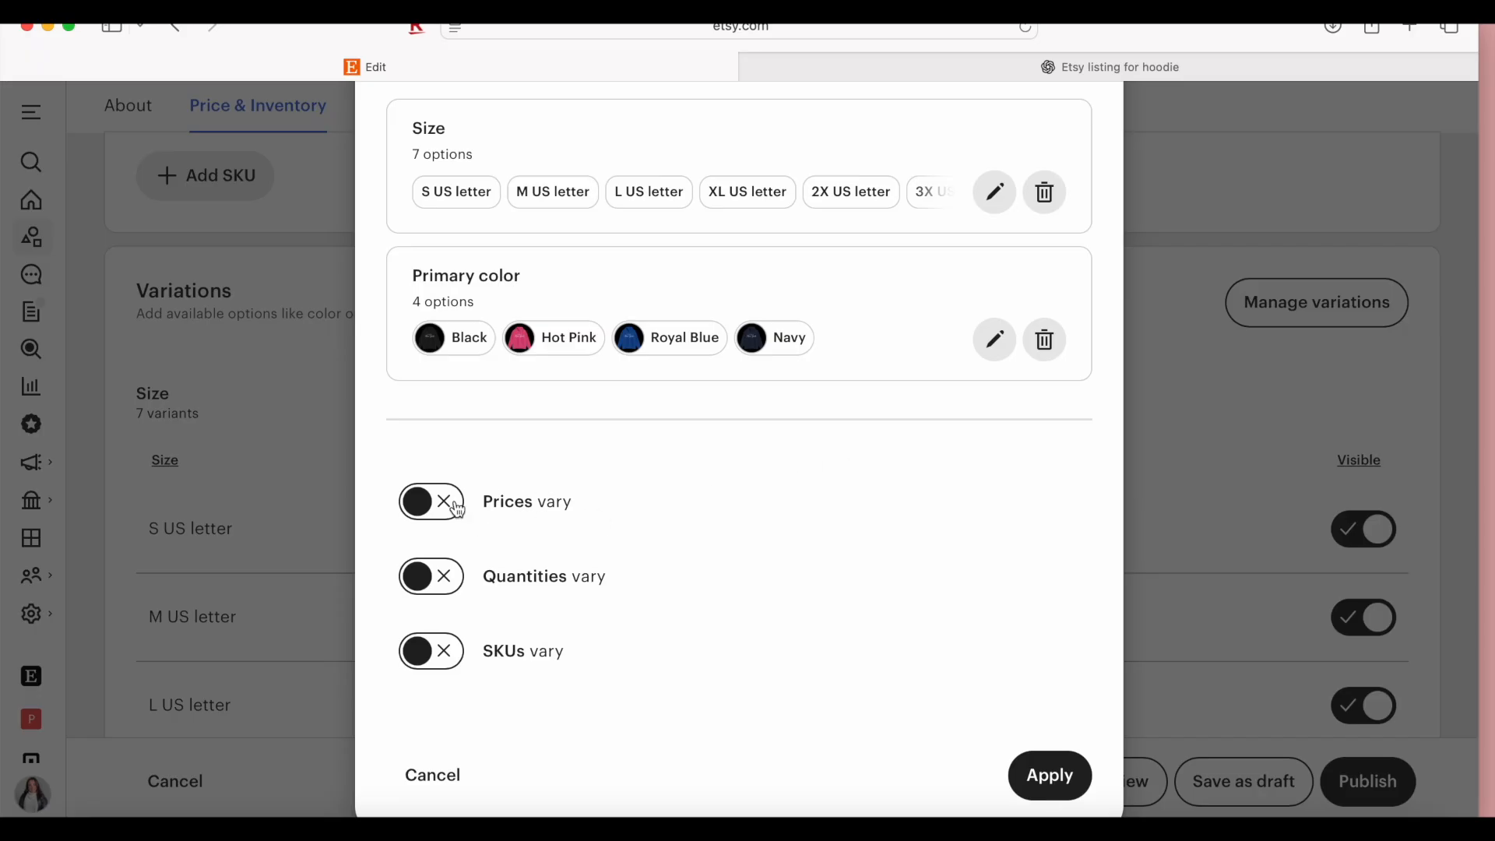
click(415, 513)
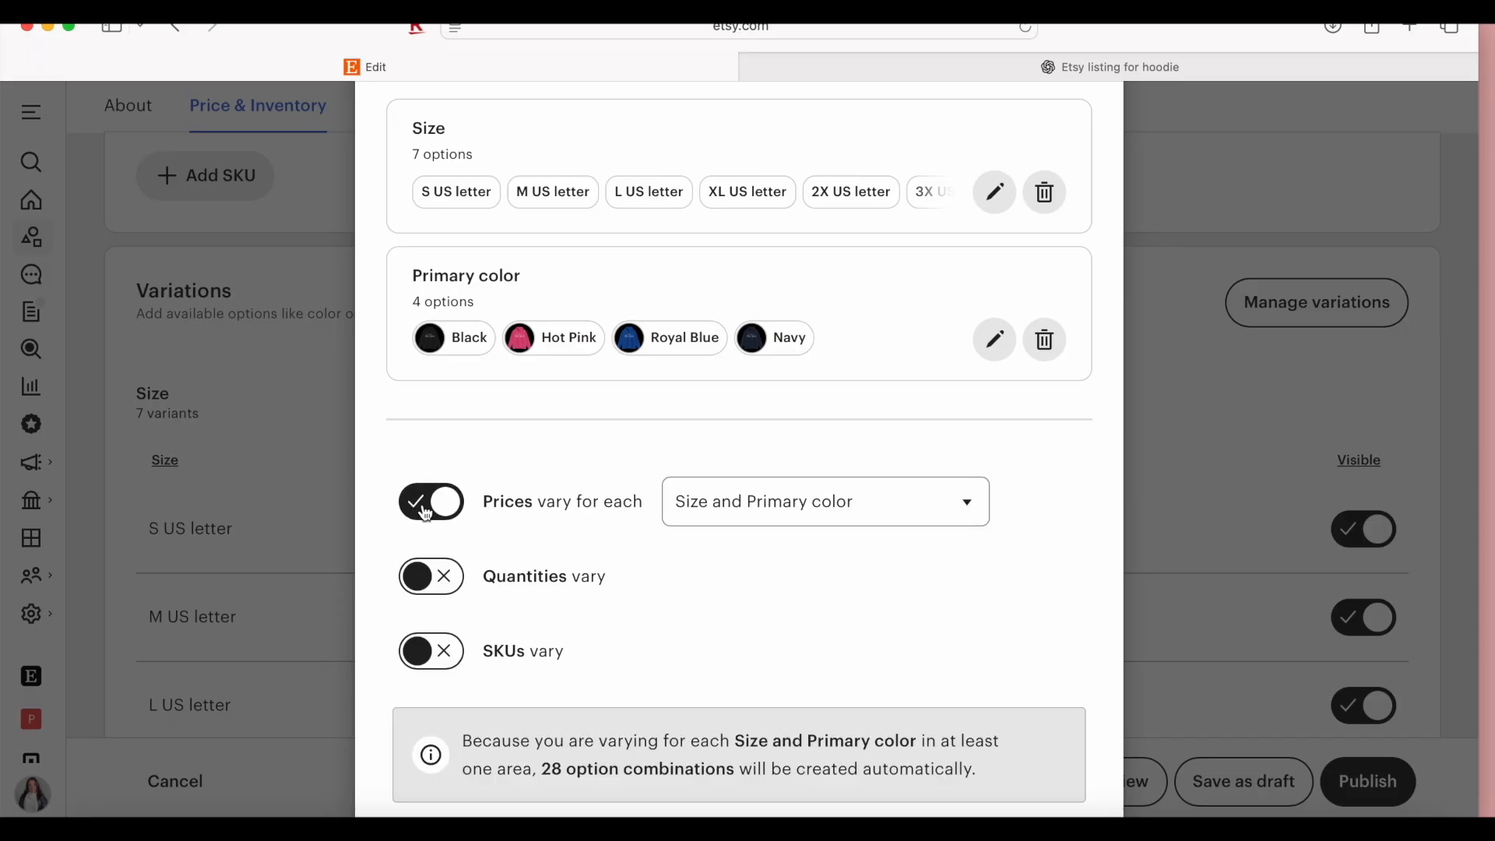
click(712, 502)
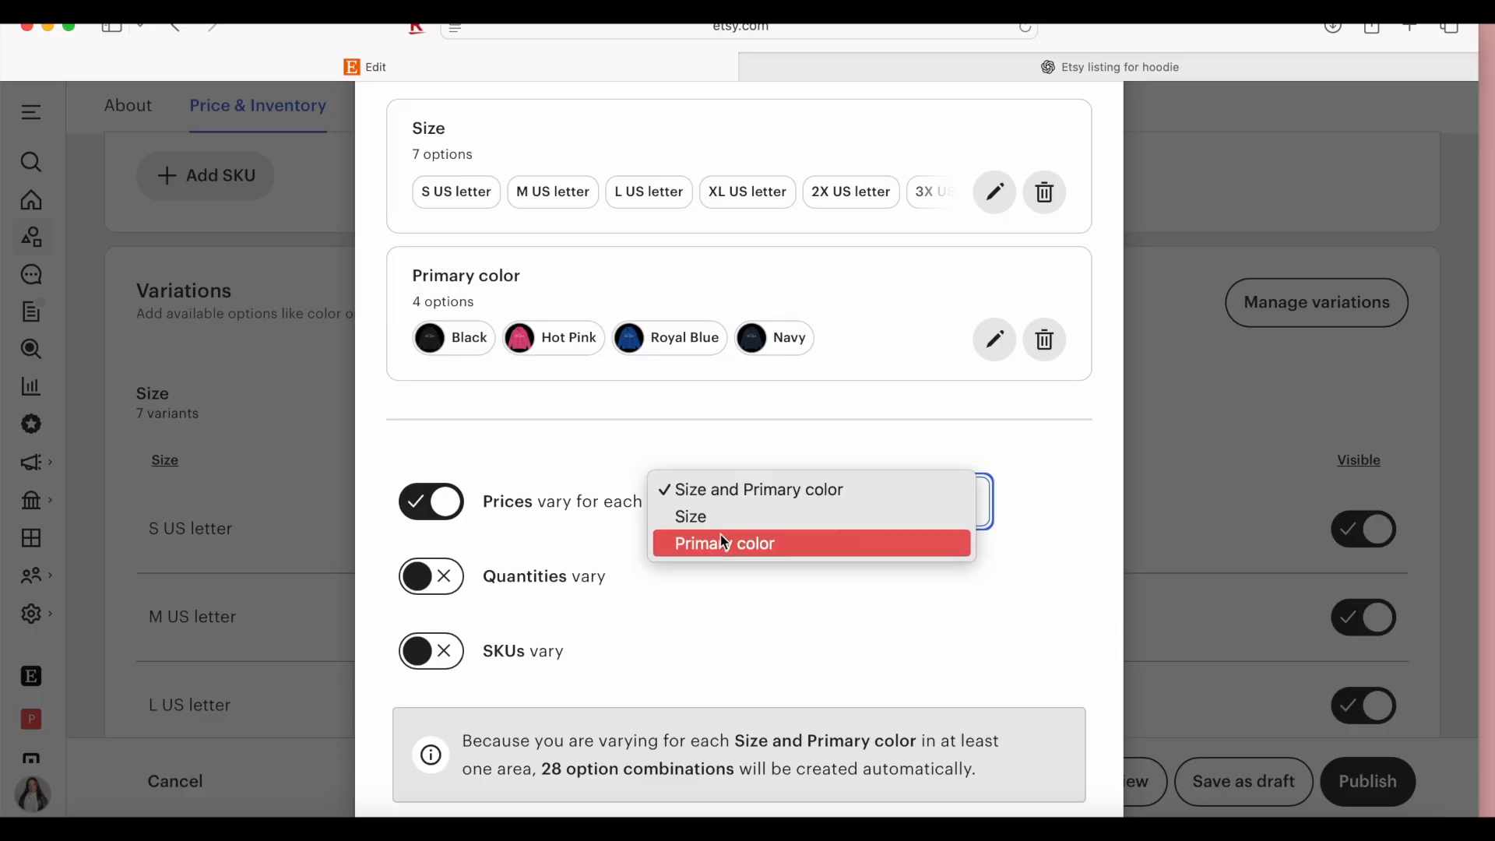
click(698, 486)
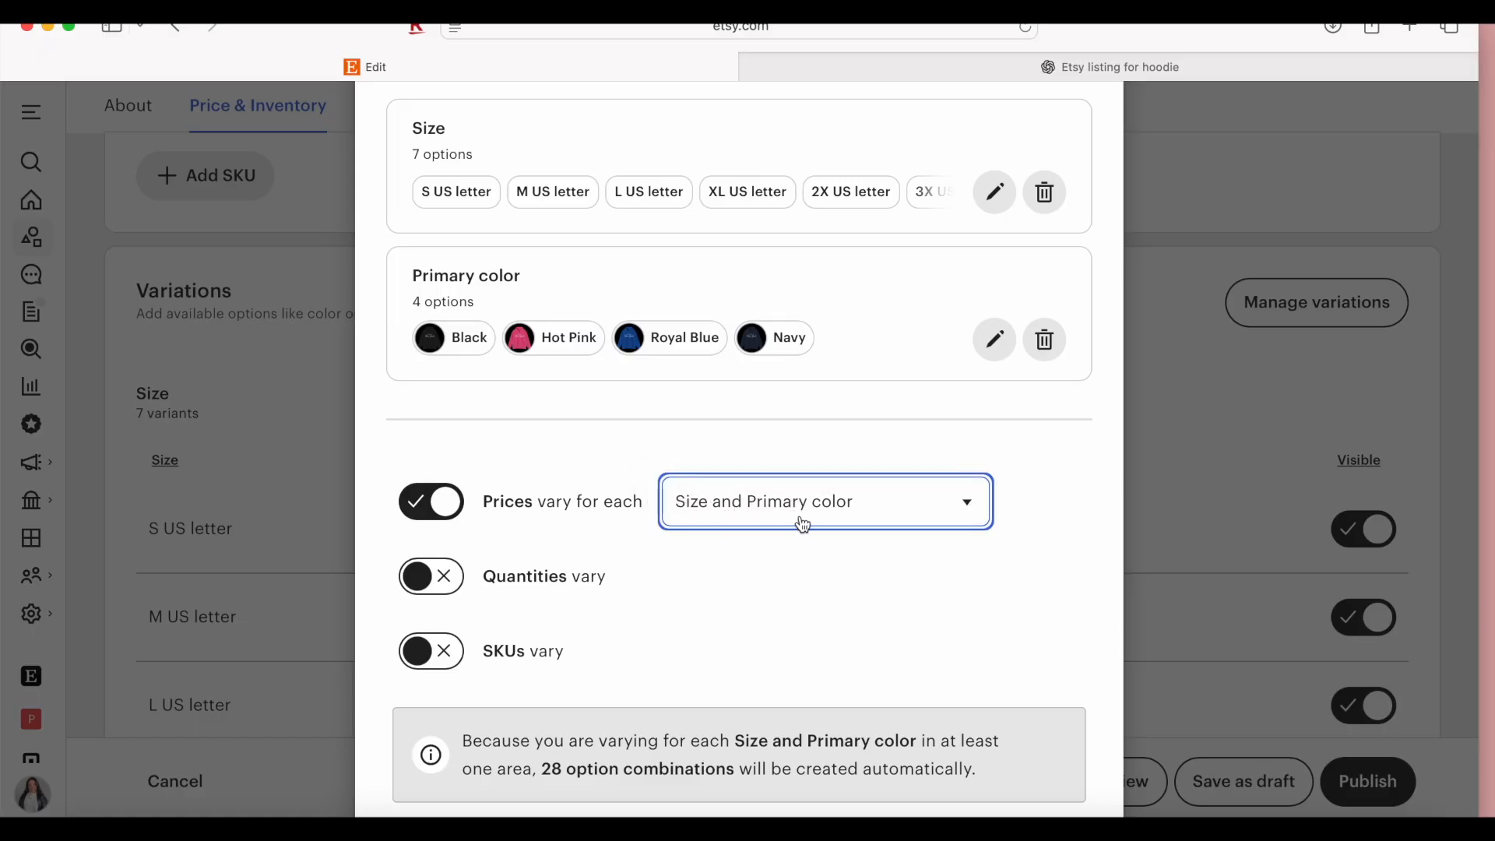
click(456, 514)
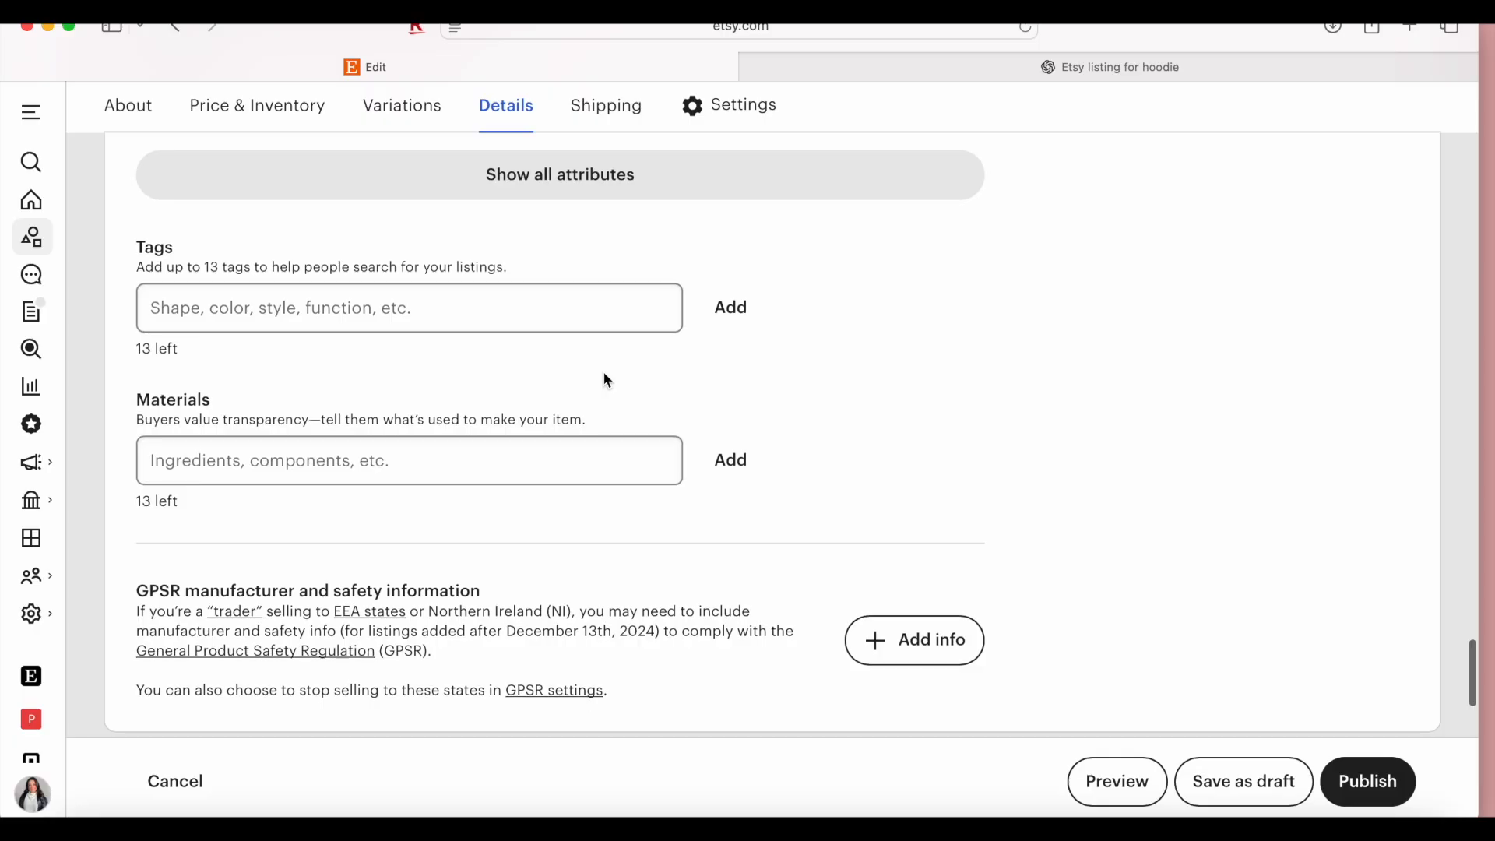
Add the tags "hooded sweater" and "nyc hoodie" to the listing.
click(562, 322)
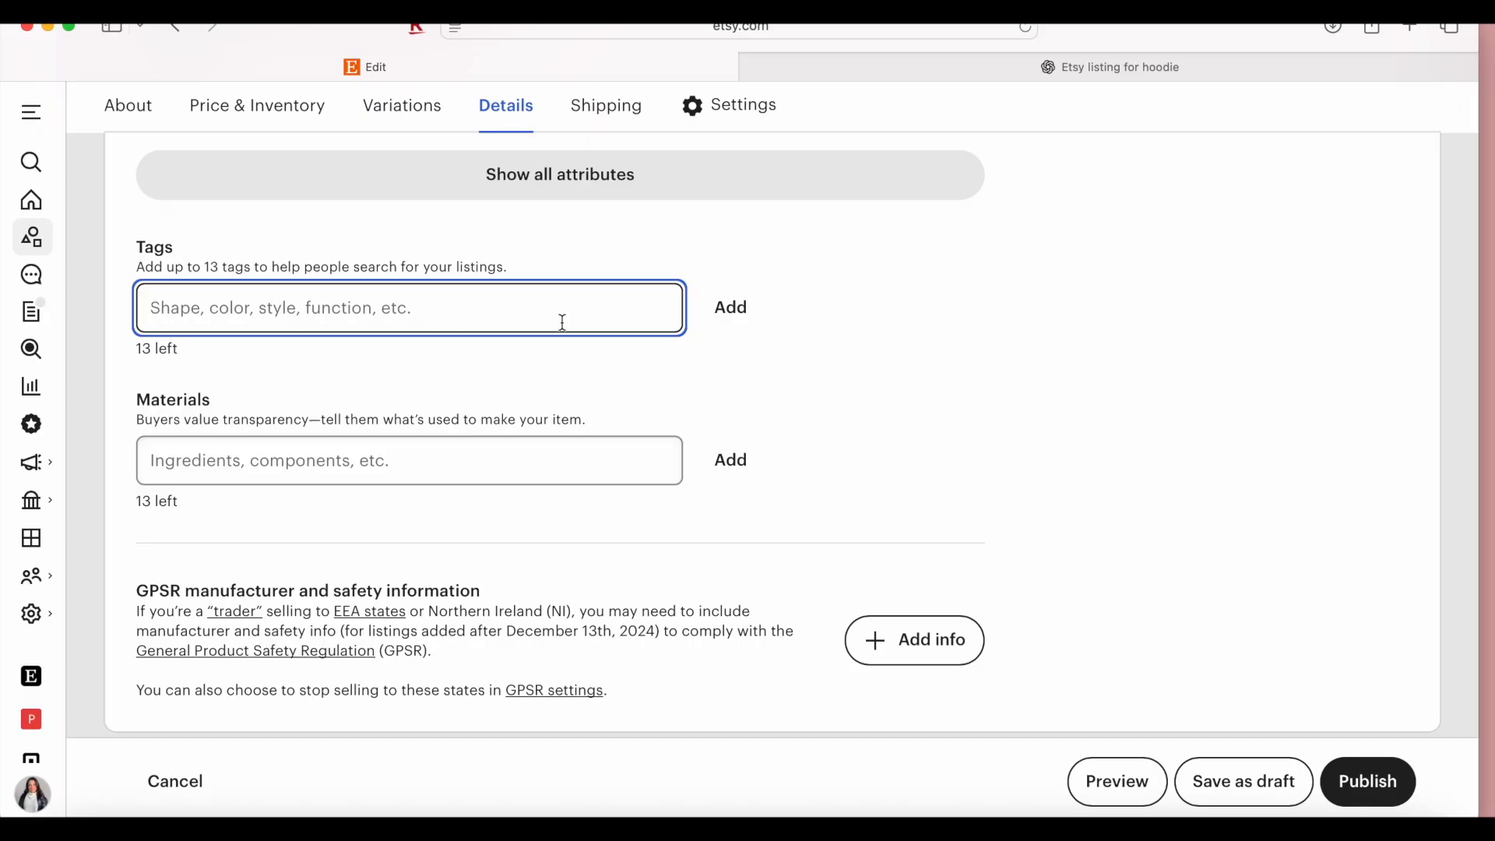
scroll(561, 321, down, 3)
scroll(562, 321, up, 4)
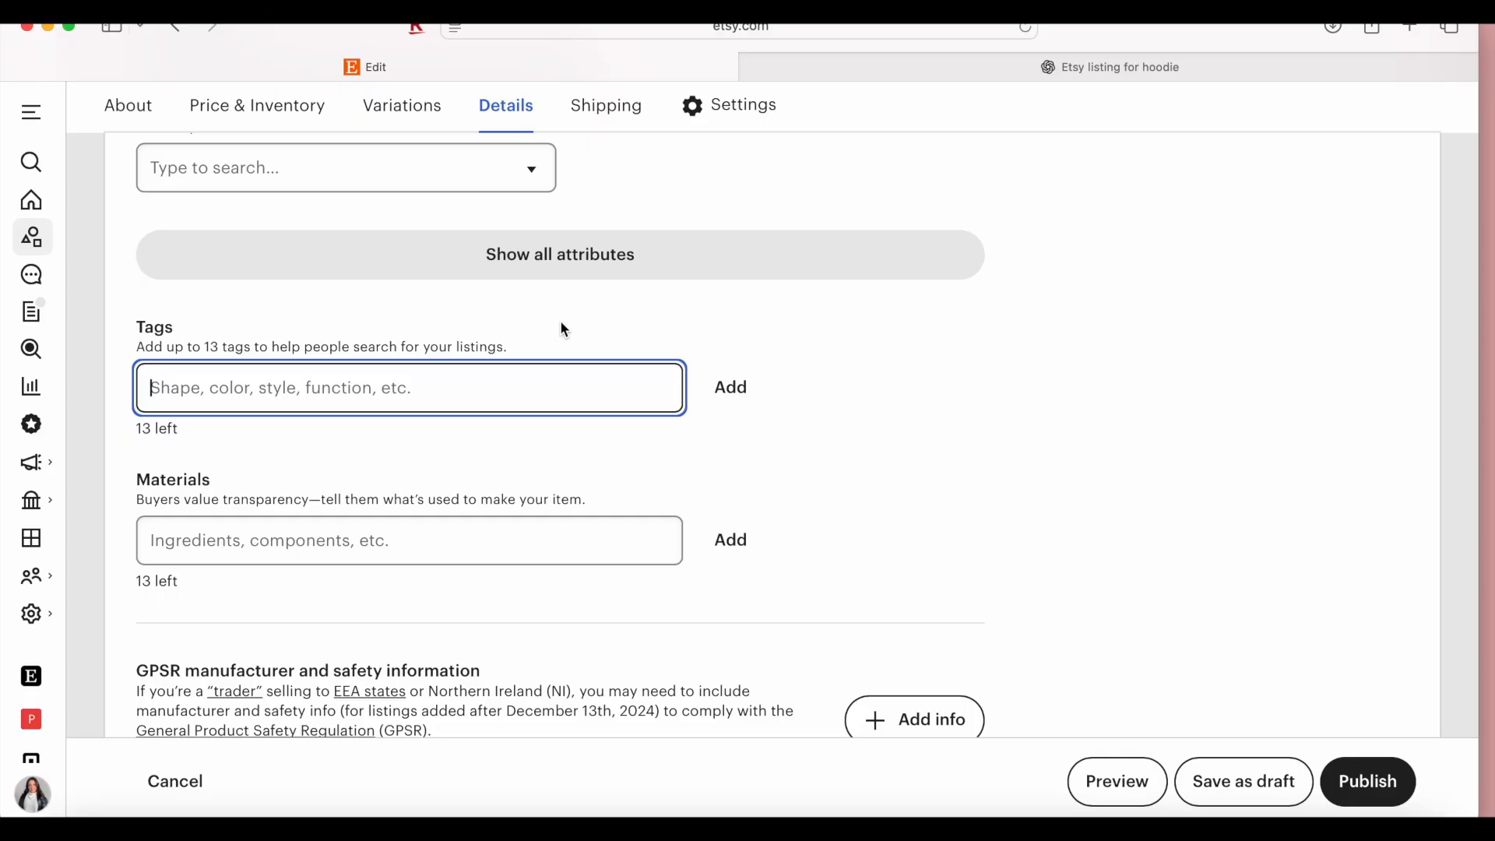
text(hood)
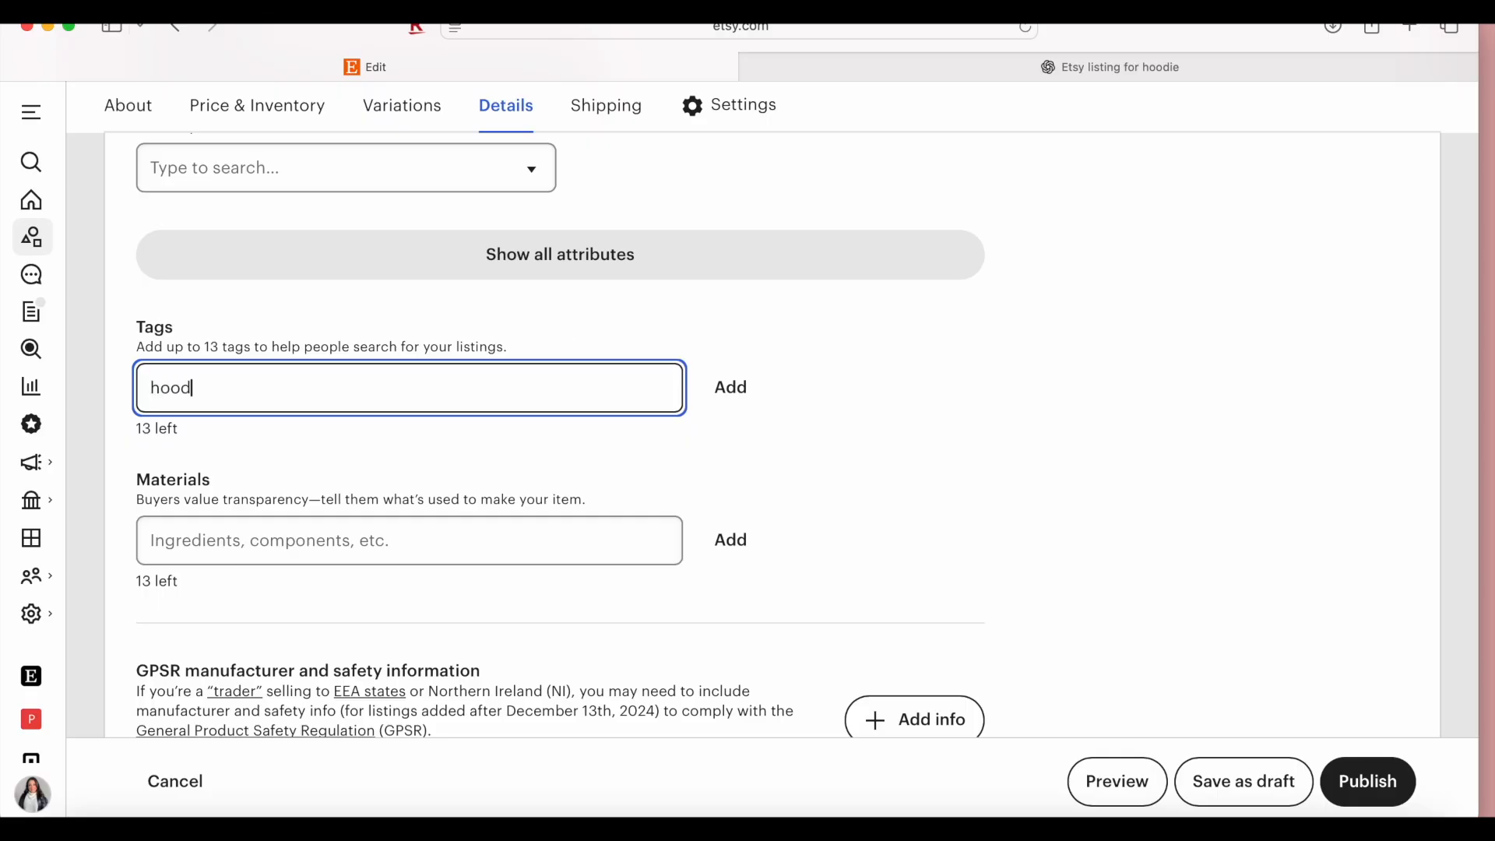
text(ed sweater)
key(Return)
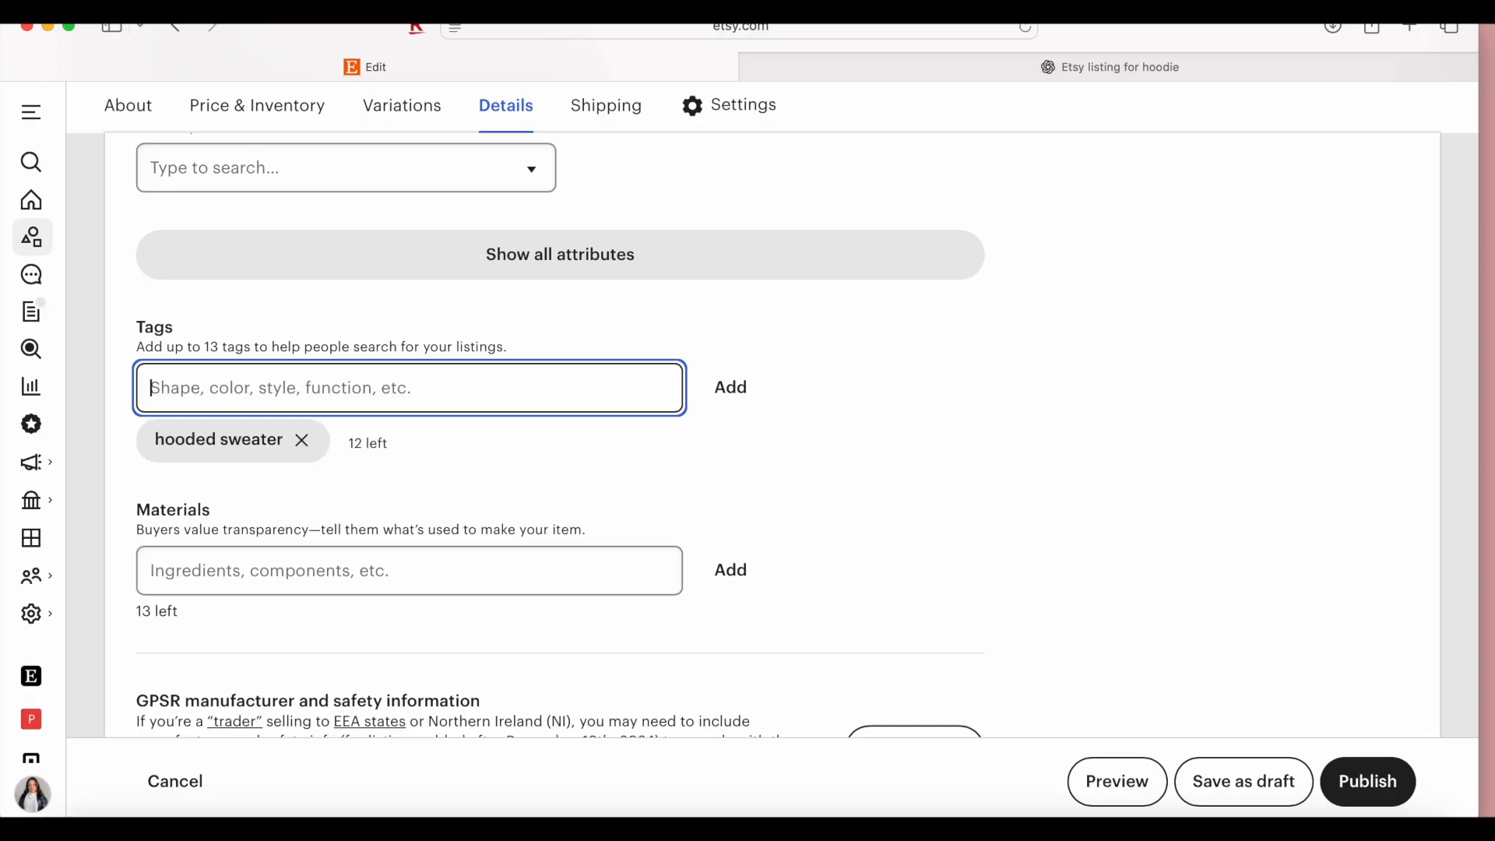
text(nyc )
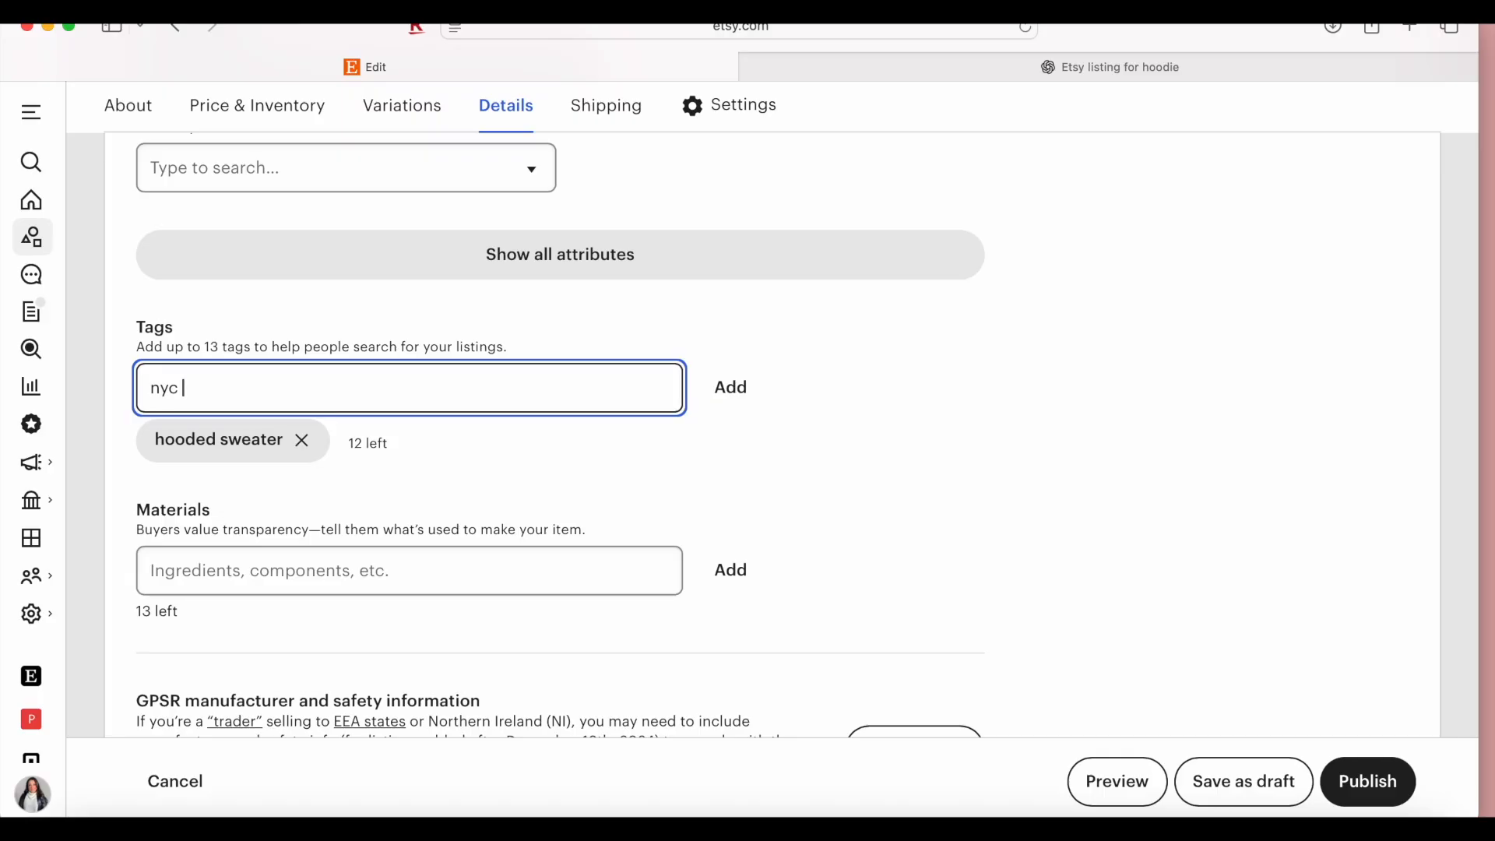
text(hoodie)
key(Return)
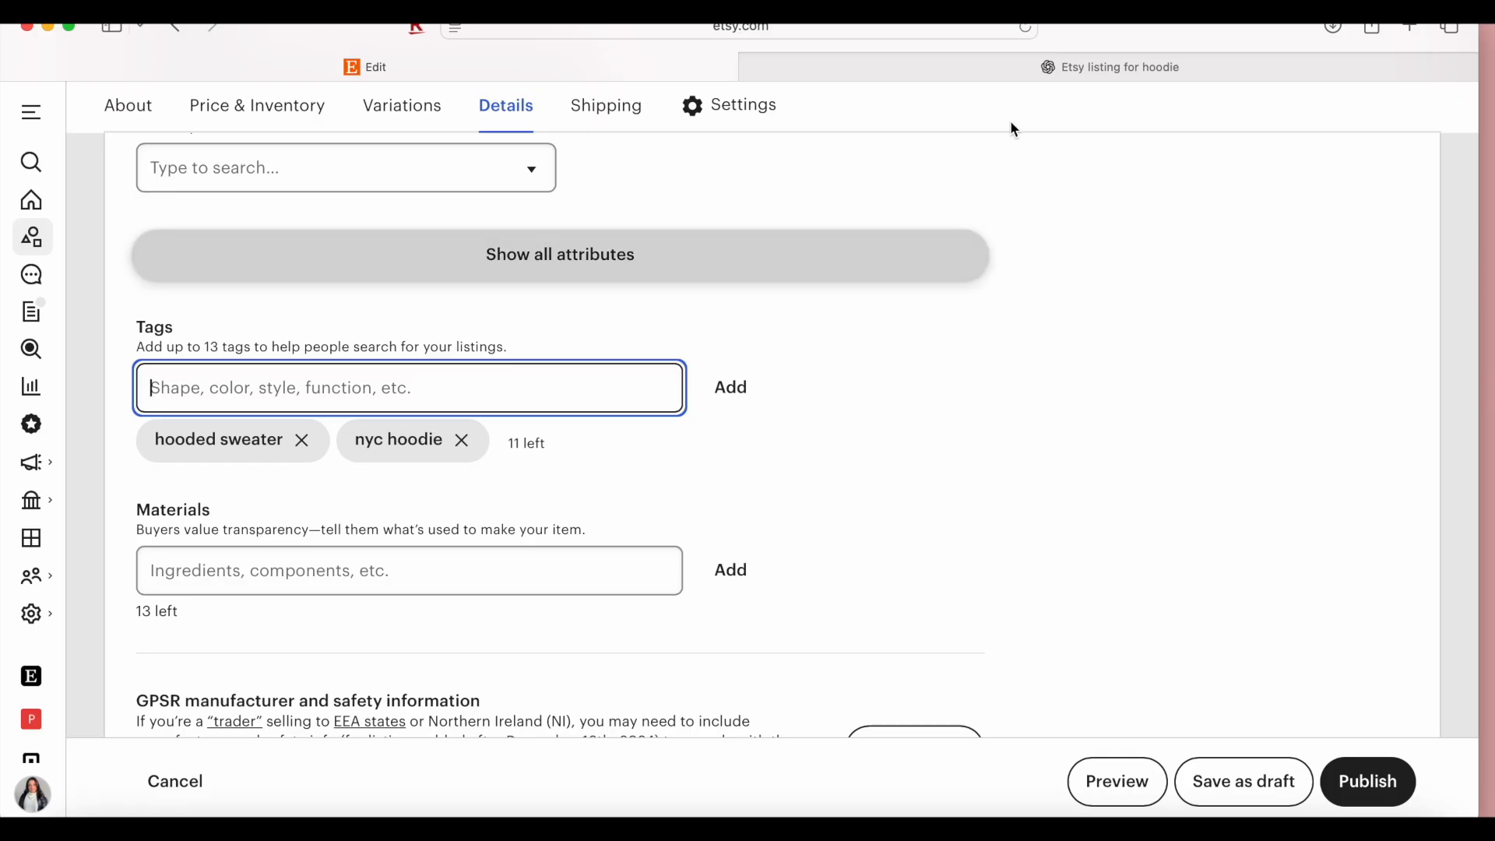
Copy "new york hoodie" from ChatGPT's suggested tags and add it as a tag on the Etsy listing.
click(1073, 67)
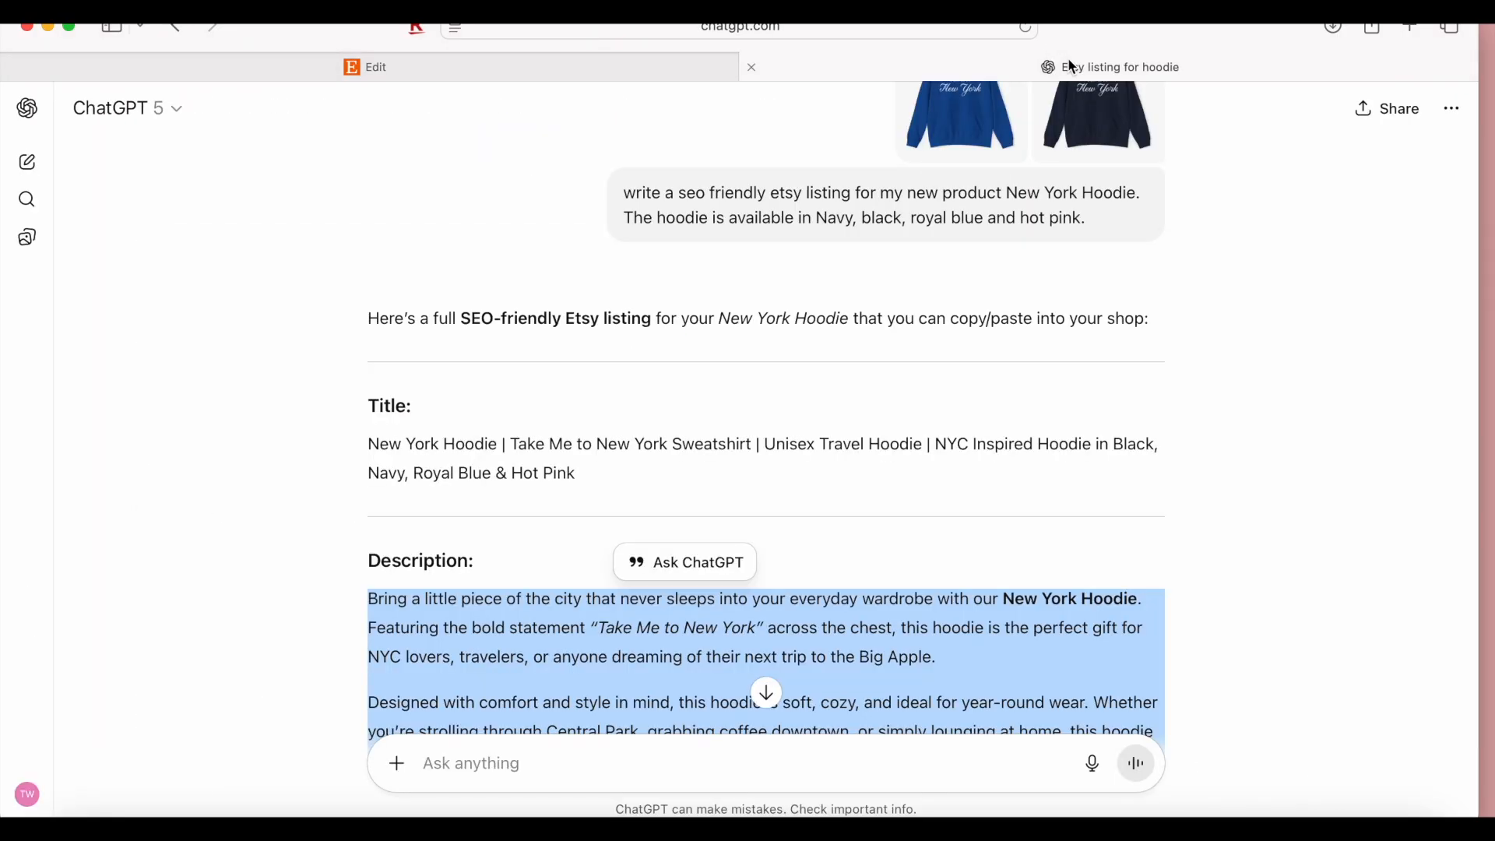
scroll(848, 353, down, 15)
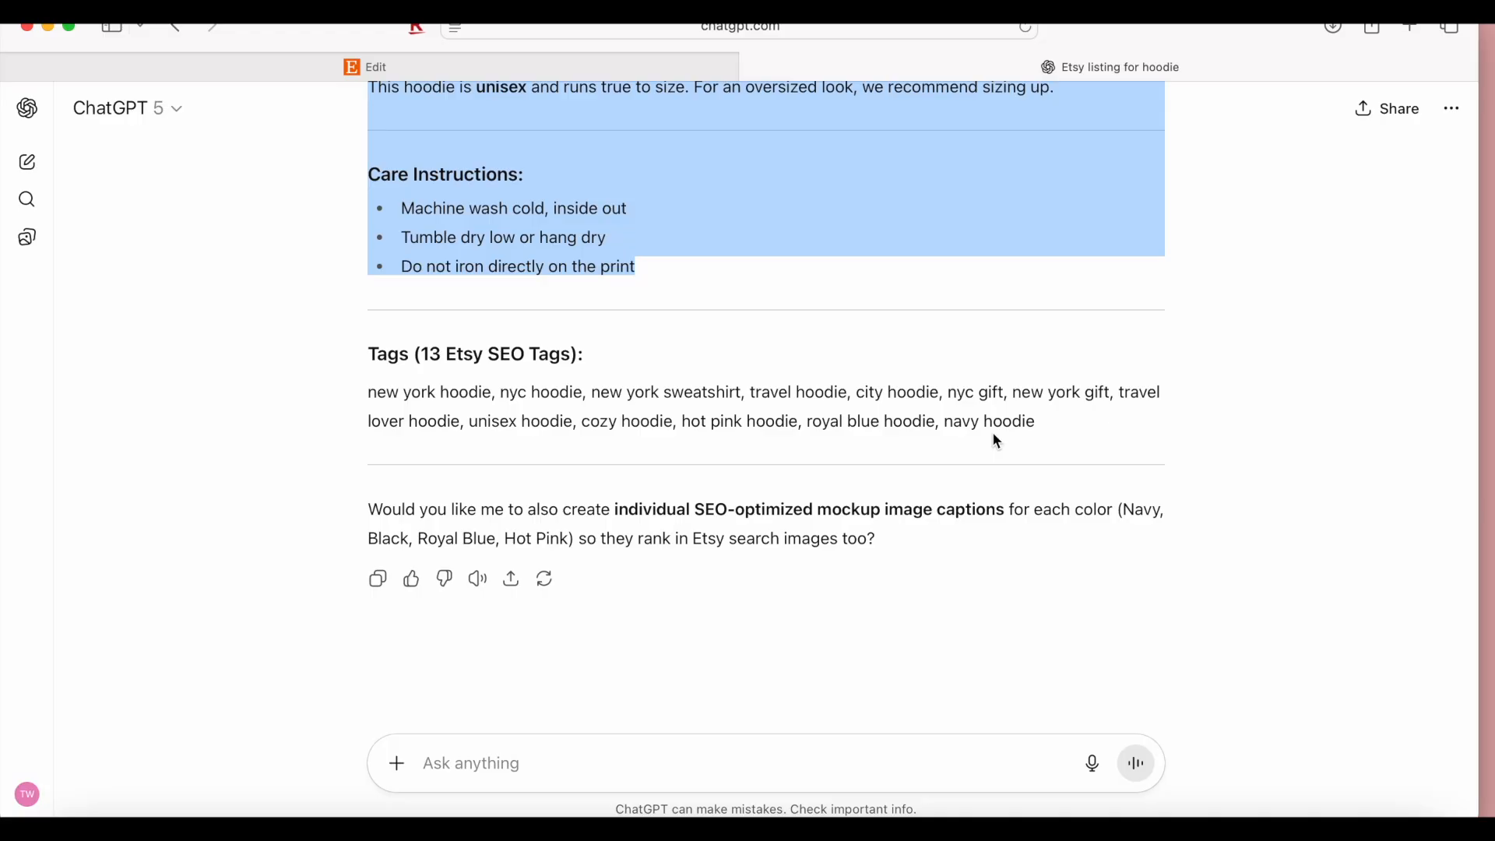
drag(1039, 421, 360, 394)
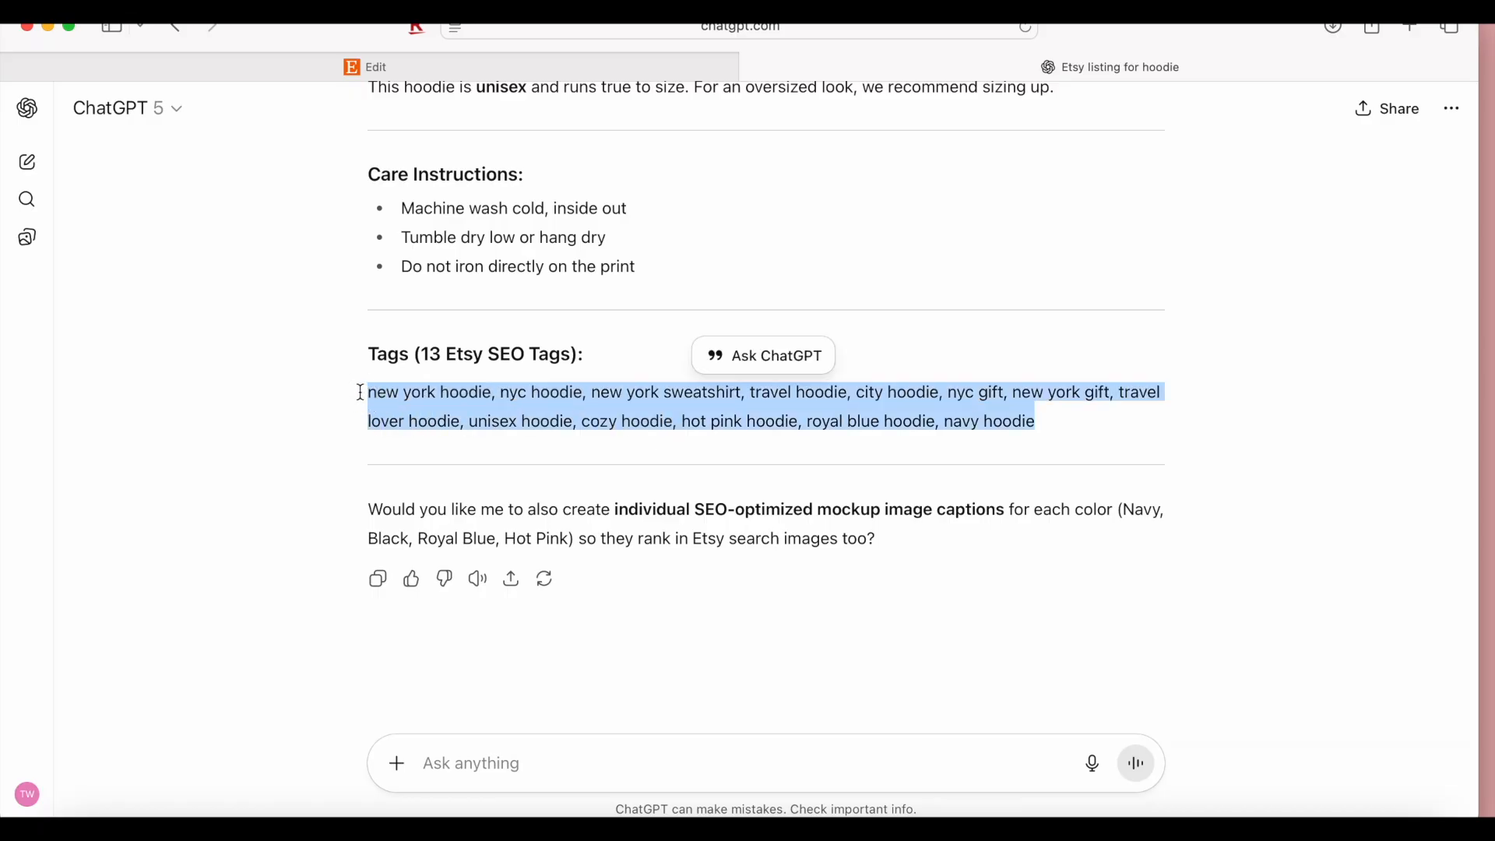
click(508, 394)
drag(492, 394, 355, 386)
key(super+c)
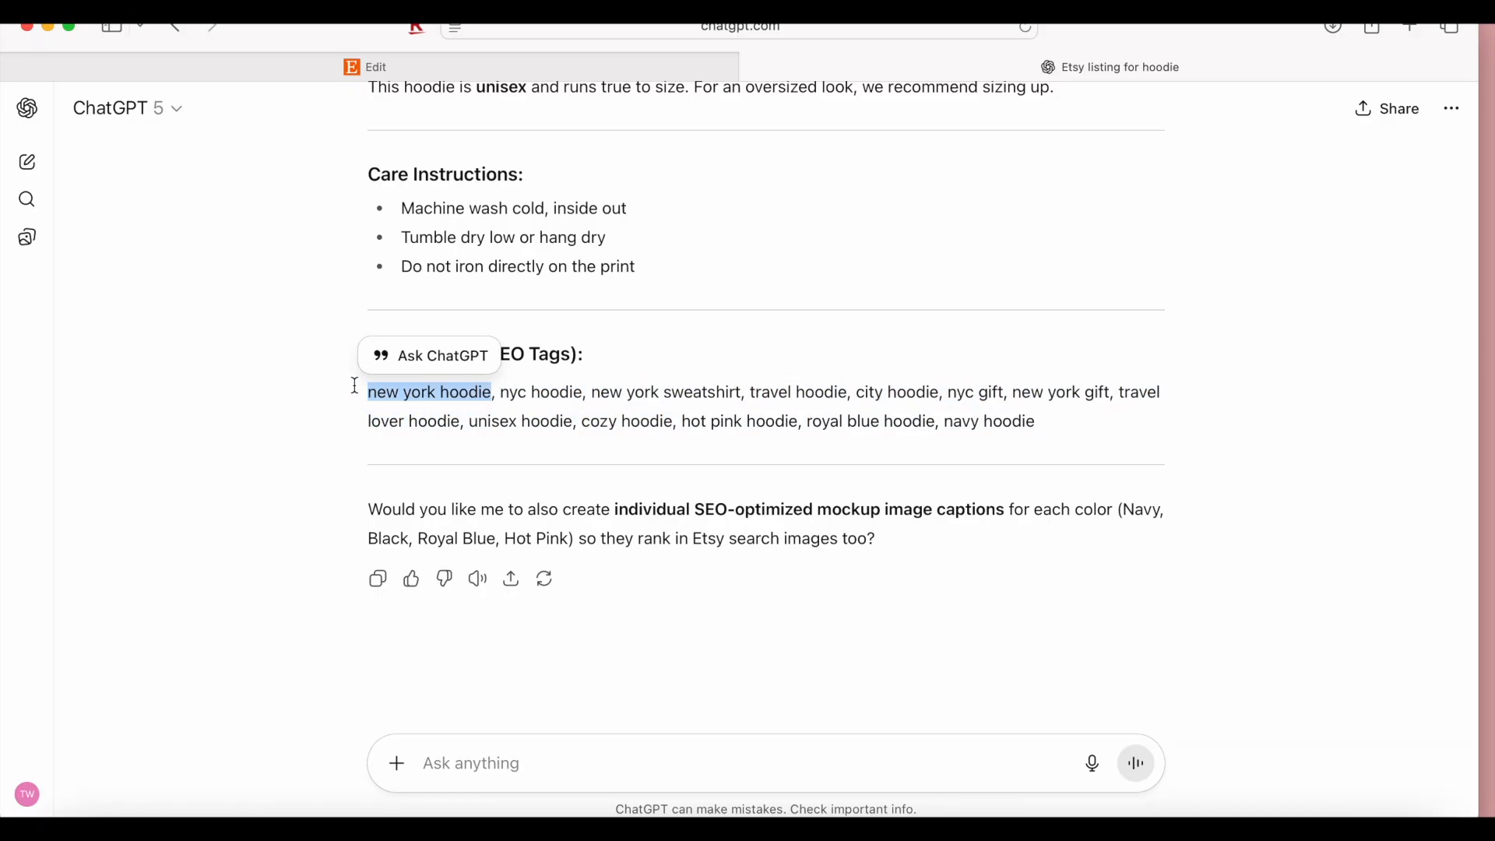
click(220, 62)
key(super+v)
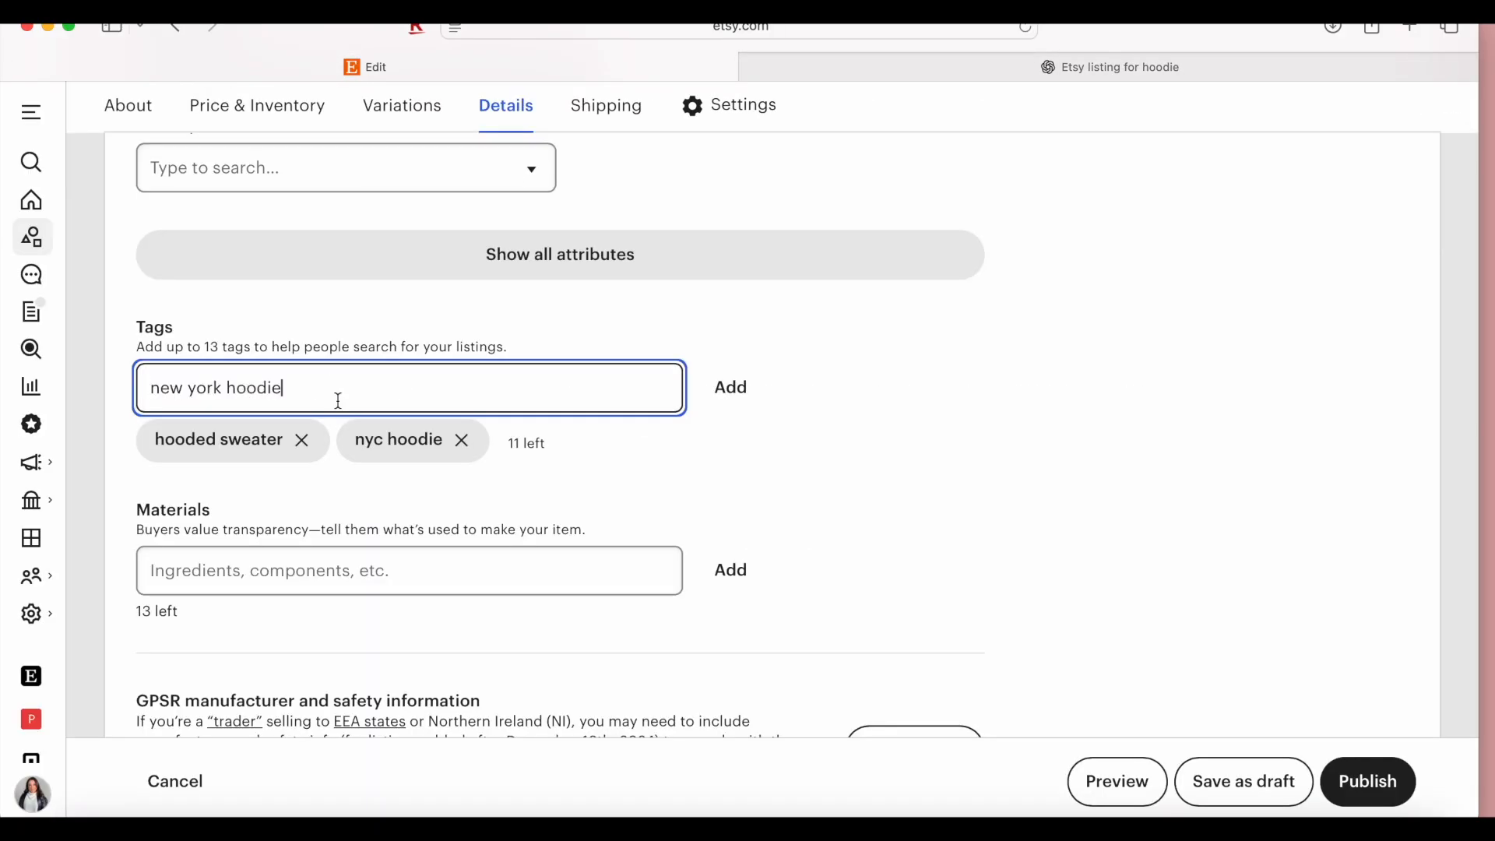
key(Return)
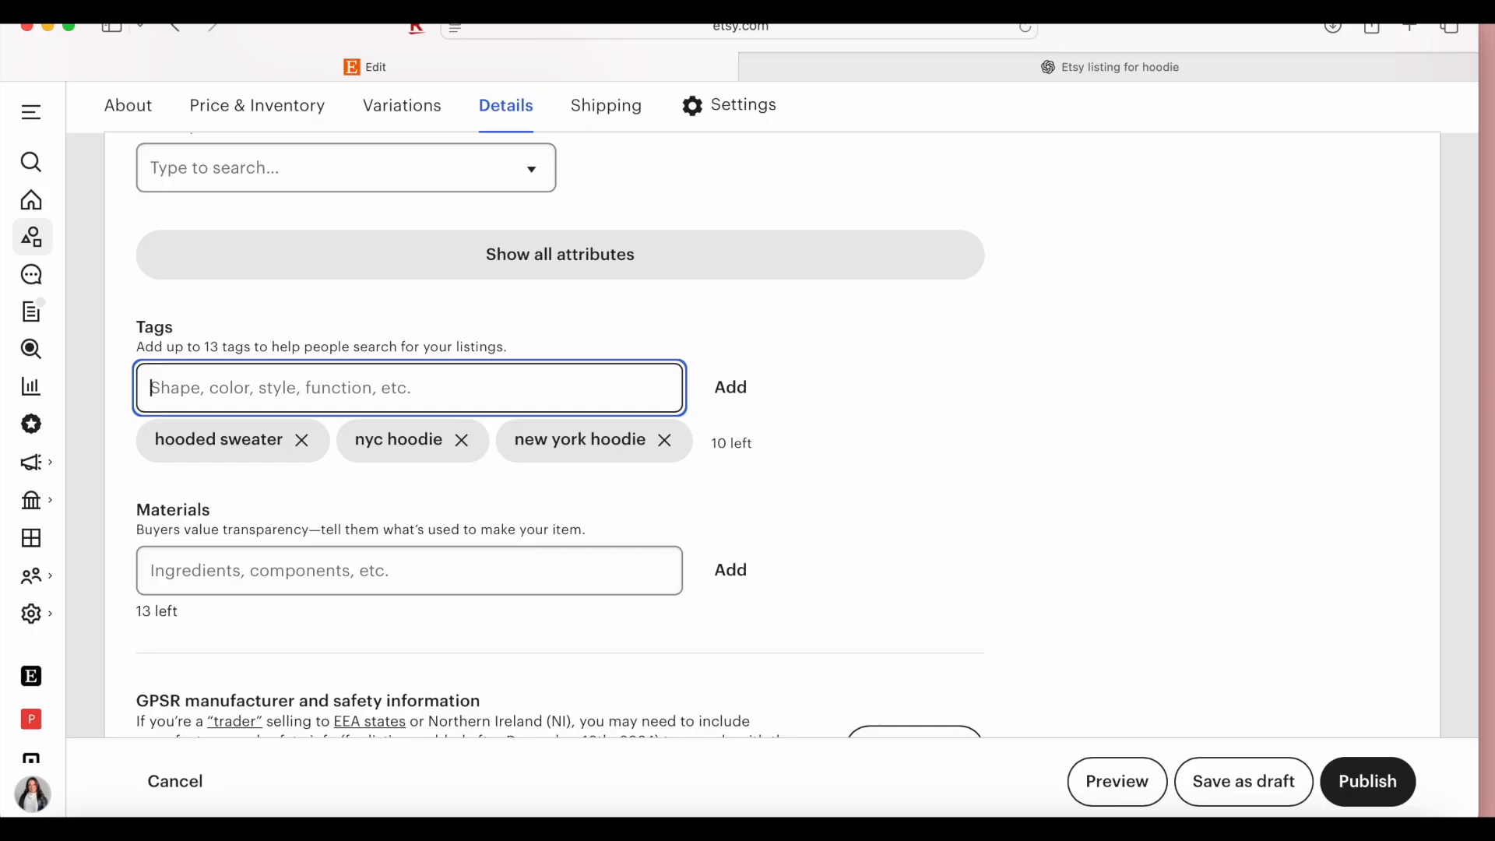
Copy "new york sweatshirt" and "travel hoodie" from the ChatGPT tag list and add both as tags on the Etsy listing.
click(1051, 68)
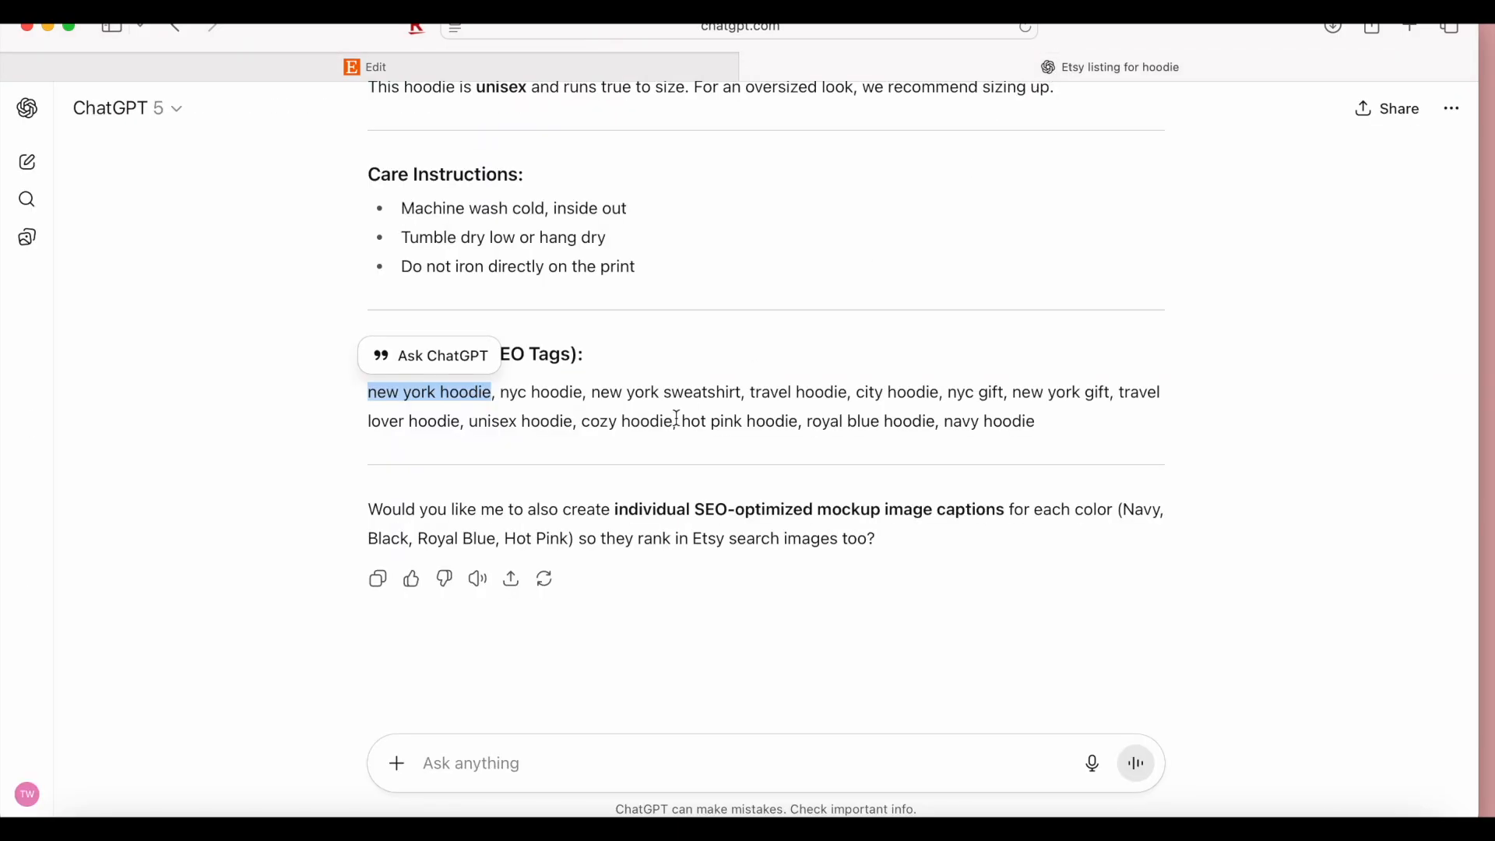
drag(594, 387, 740, 384)
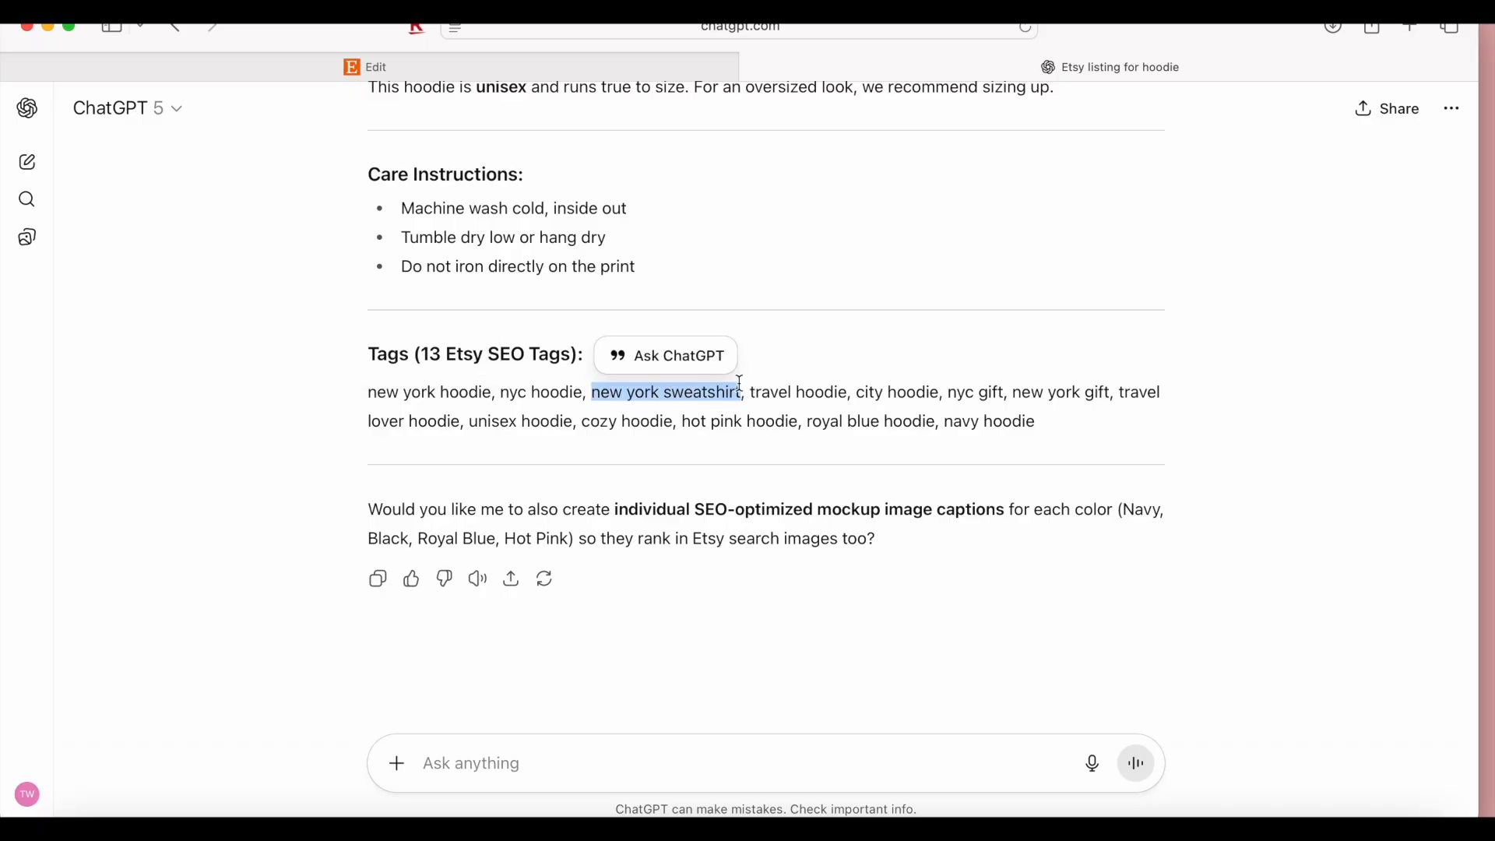
click(550, 63)
click(441, 428)
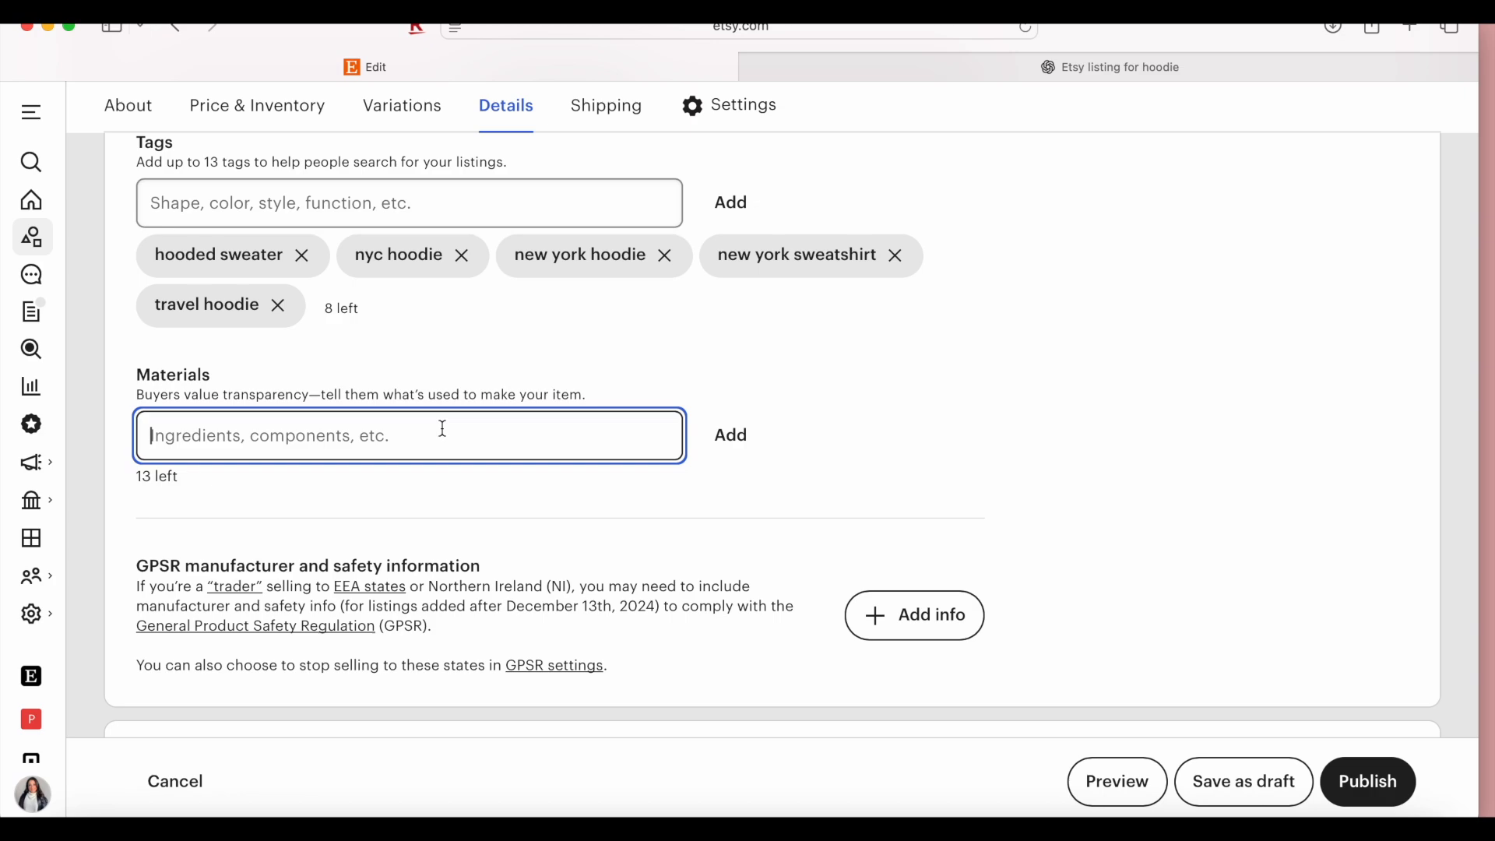
Examine the settings for creating a shipping option and close the form without saving.
scroll(443, 429, down, 6)
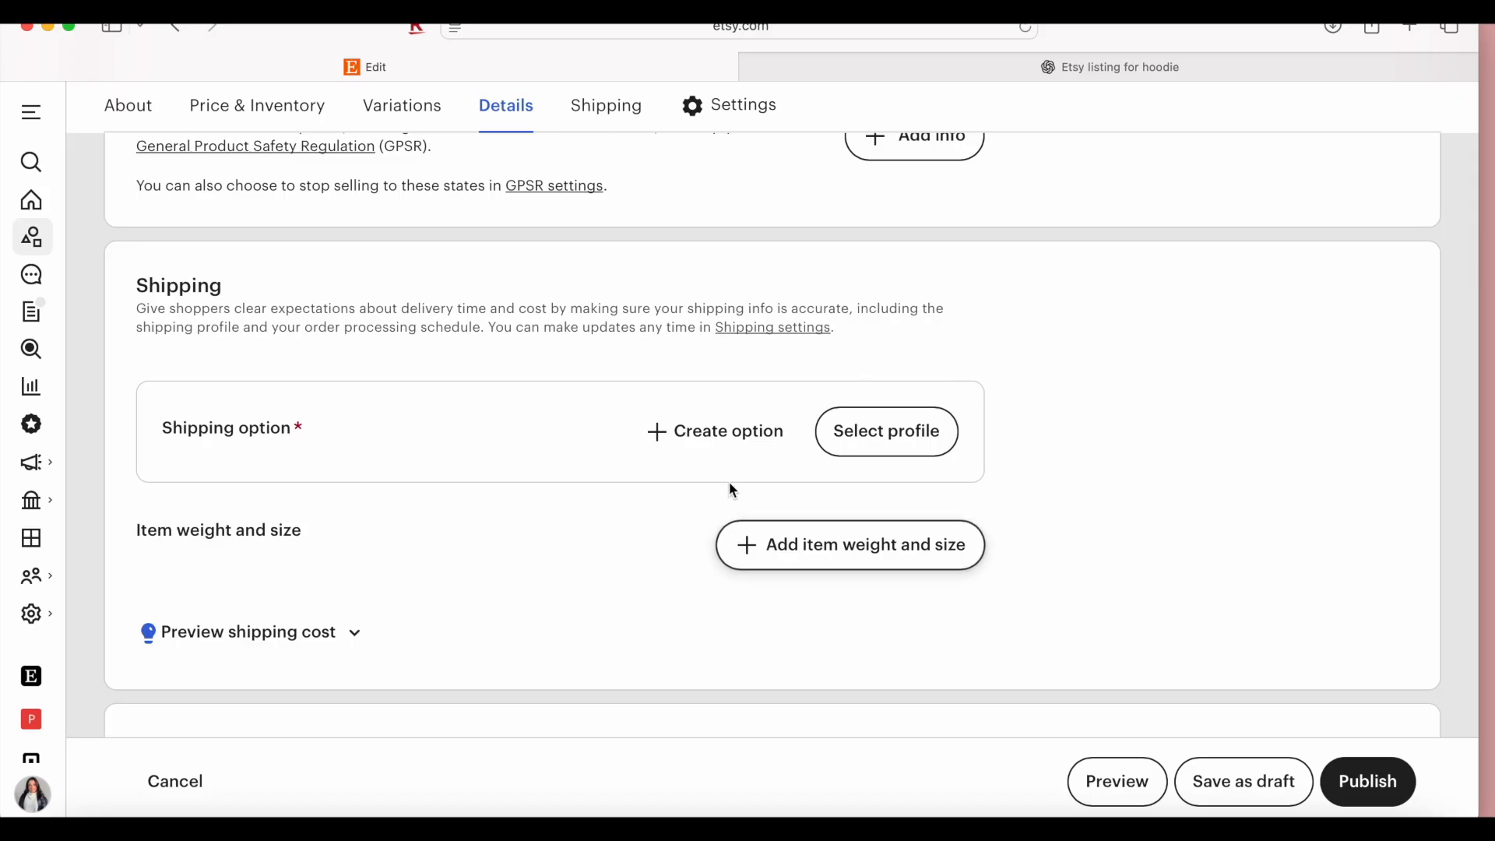
click(713, 442)
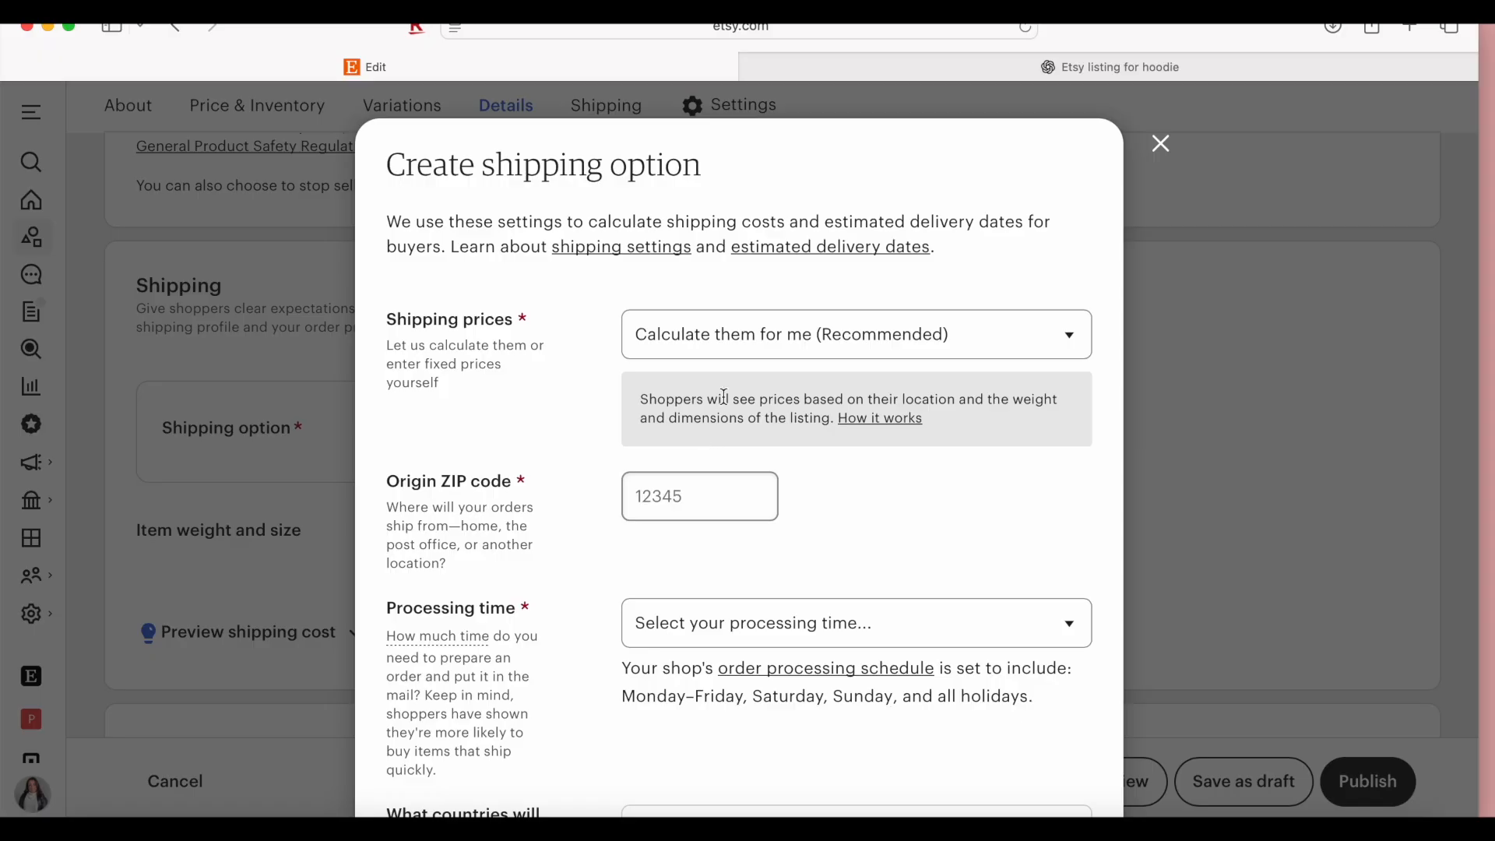
scroll(727, 393, down, 1)
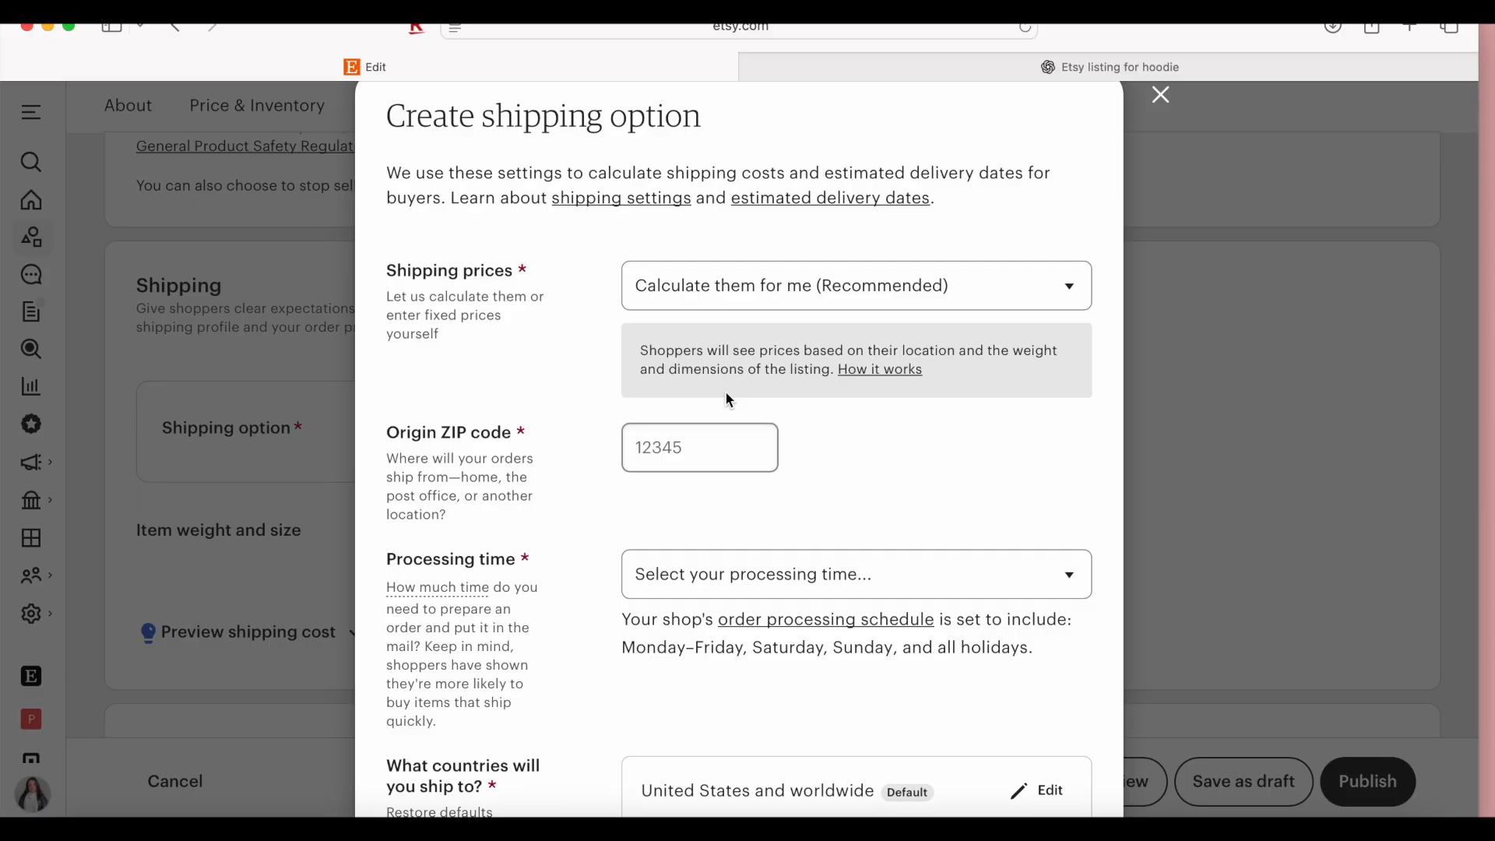
key(Escape)
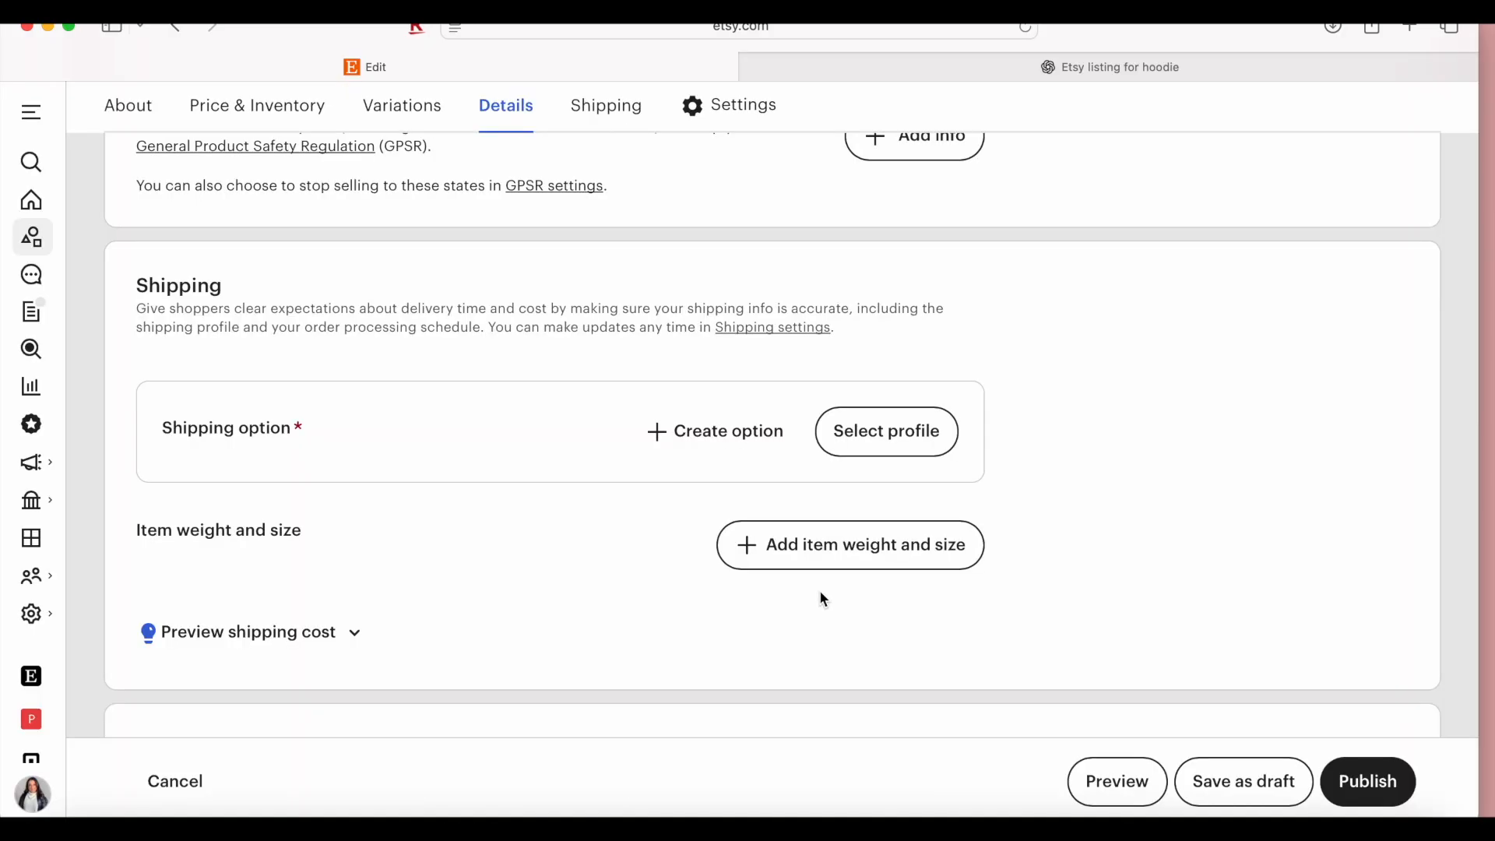
Add the item weight and packed size fields to the listing's shipping details and look them over.
click(850, 556)
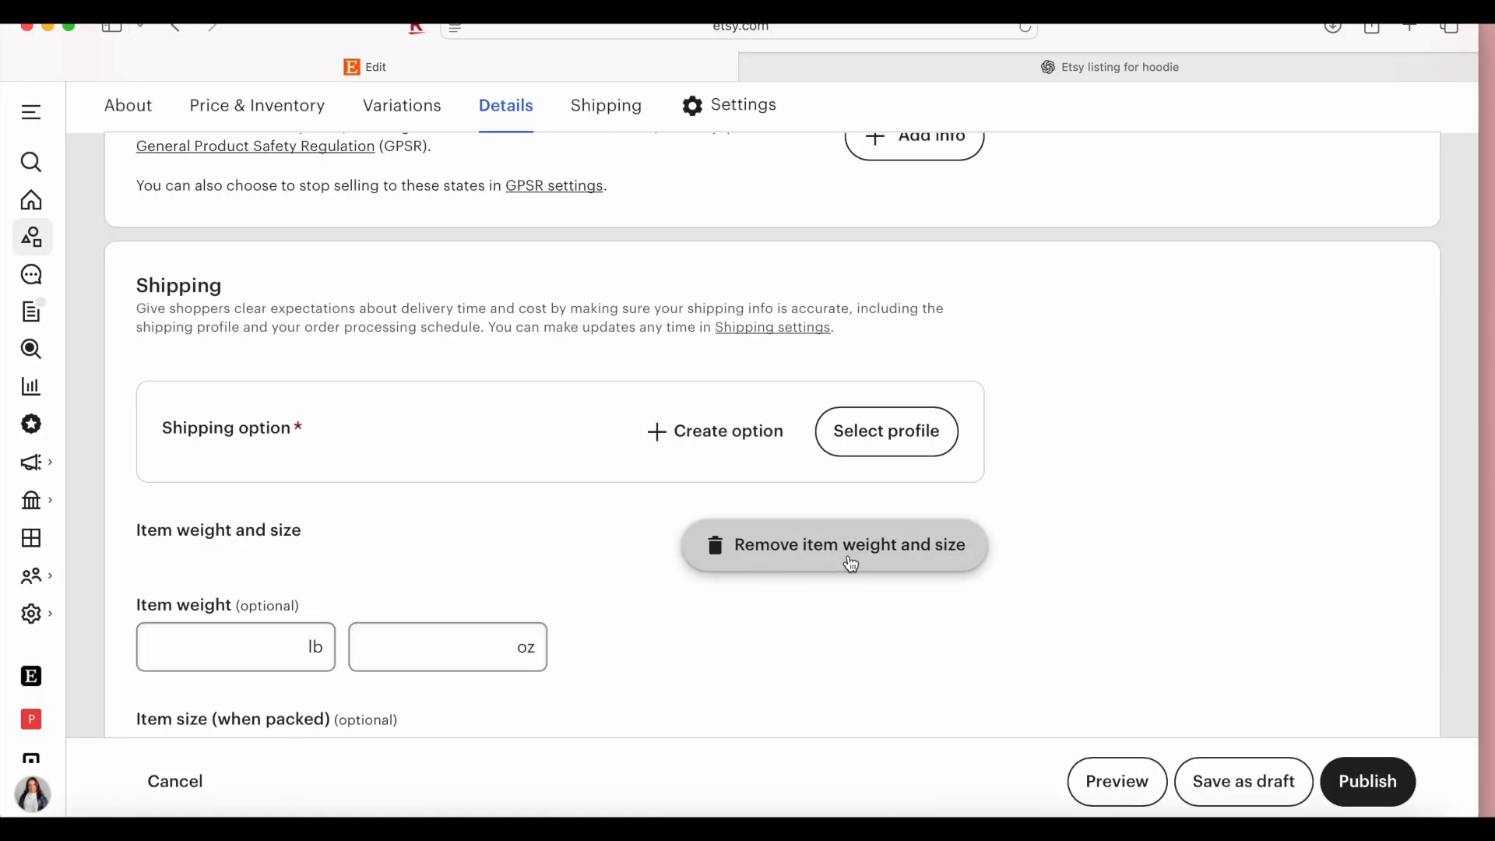
scroll(850, 559, down, 3)
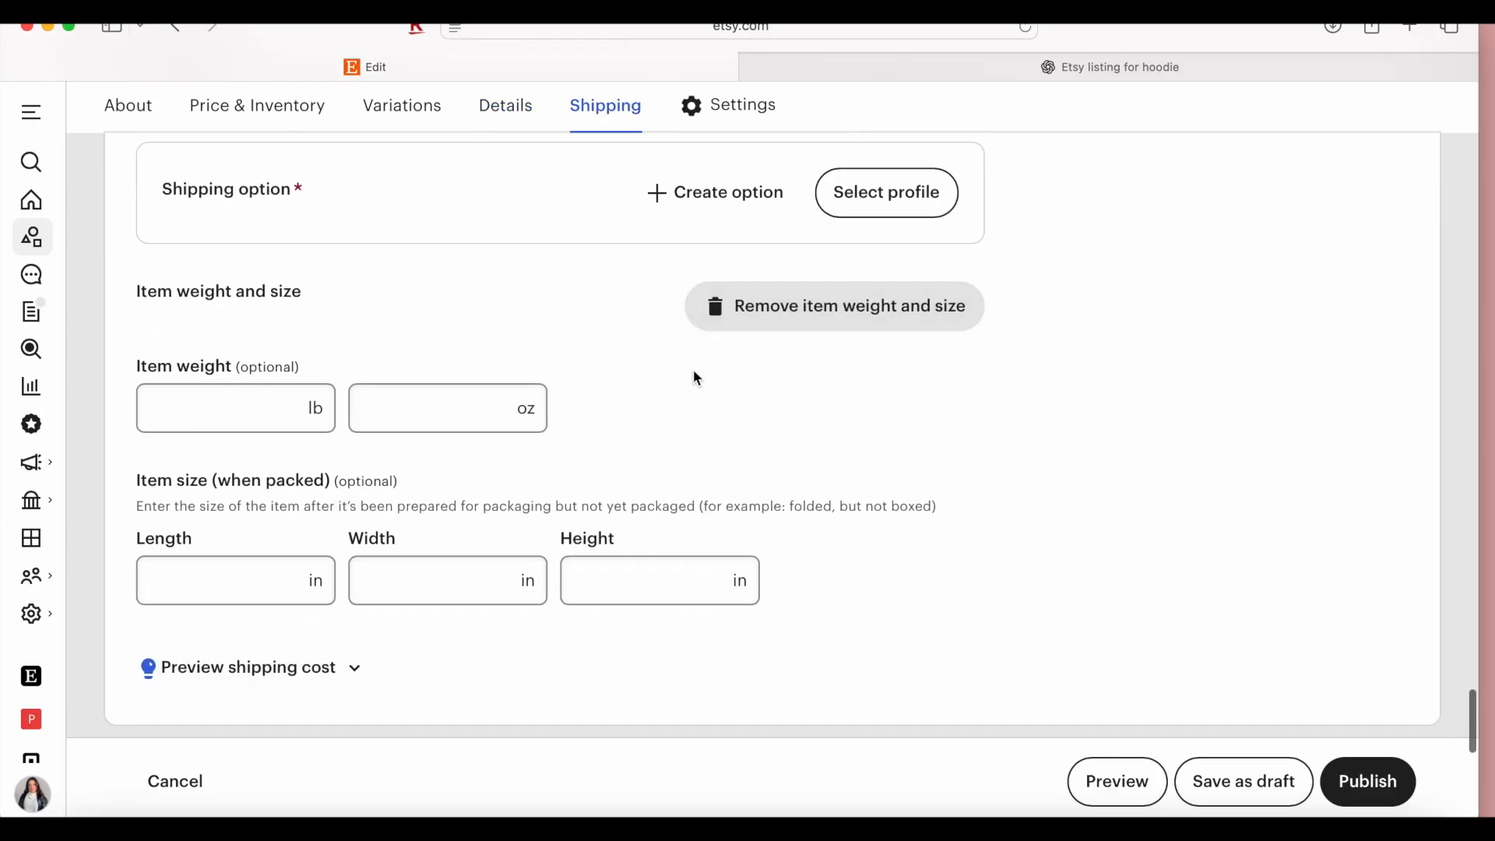
scroll(727, 389, down, 3)
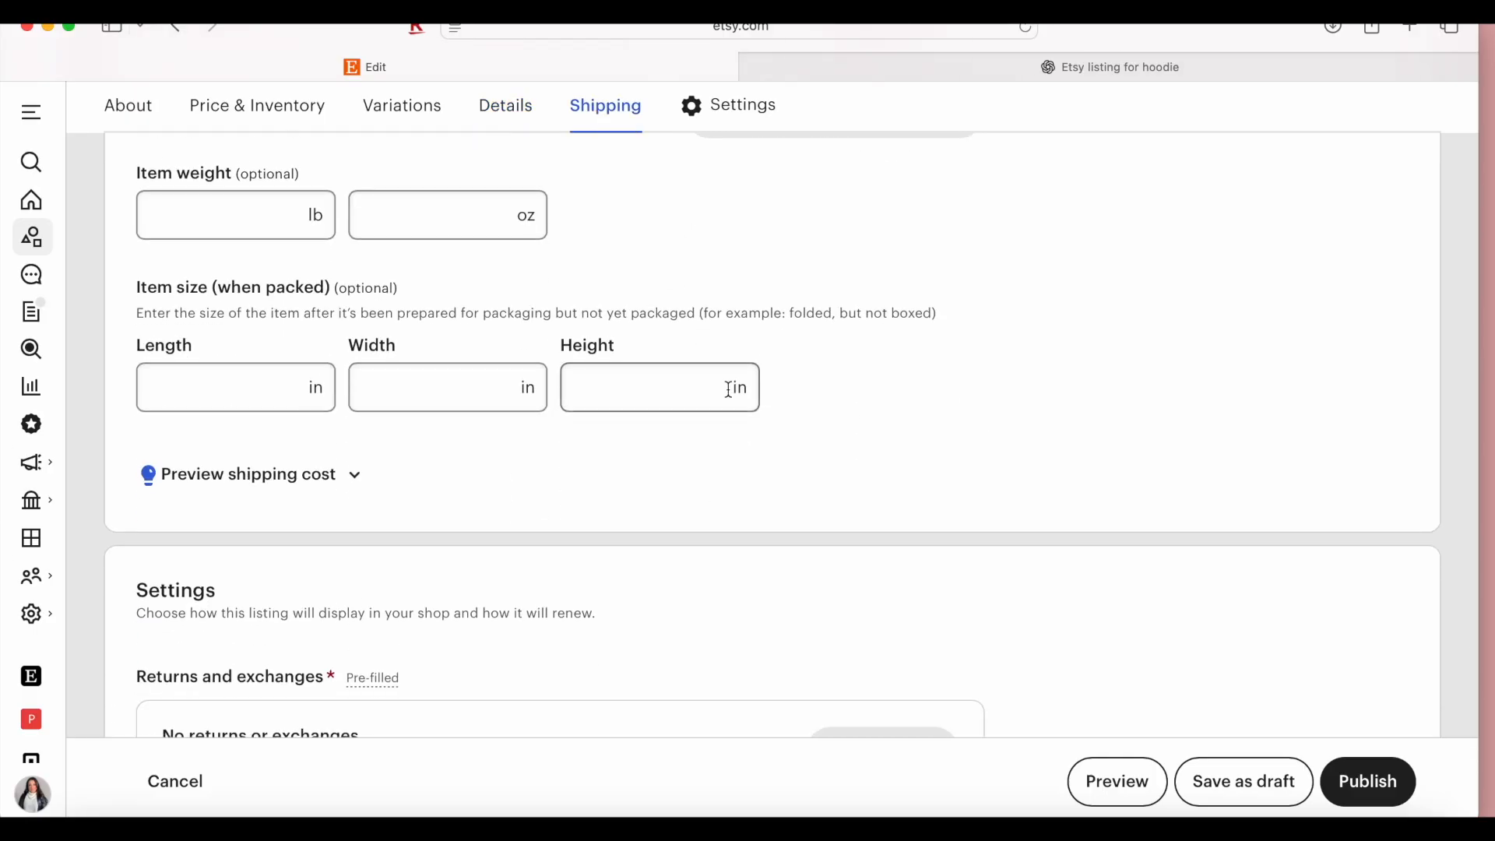
scroll(727, 388, down, 1)
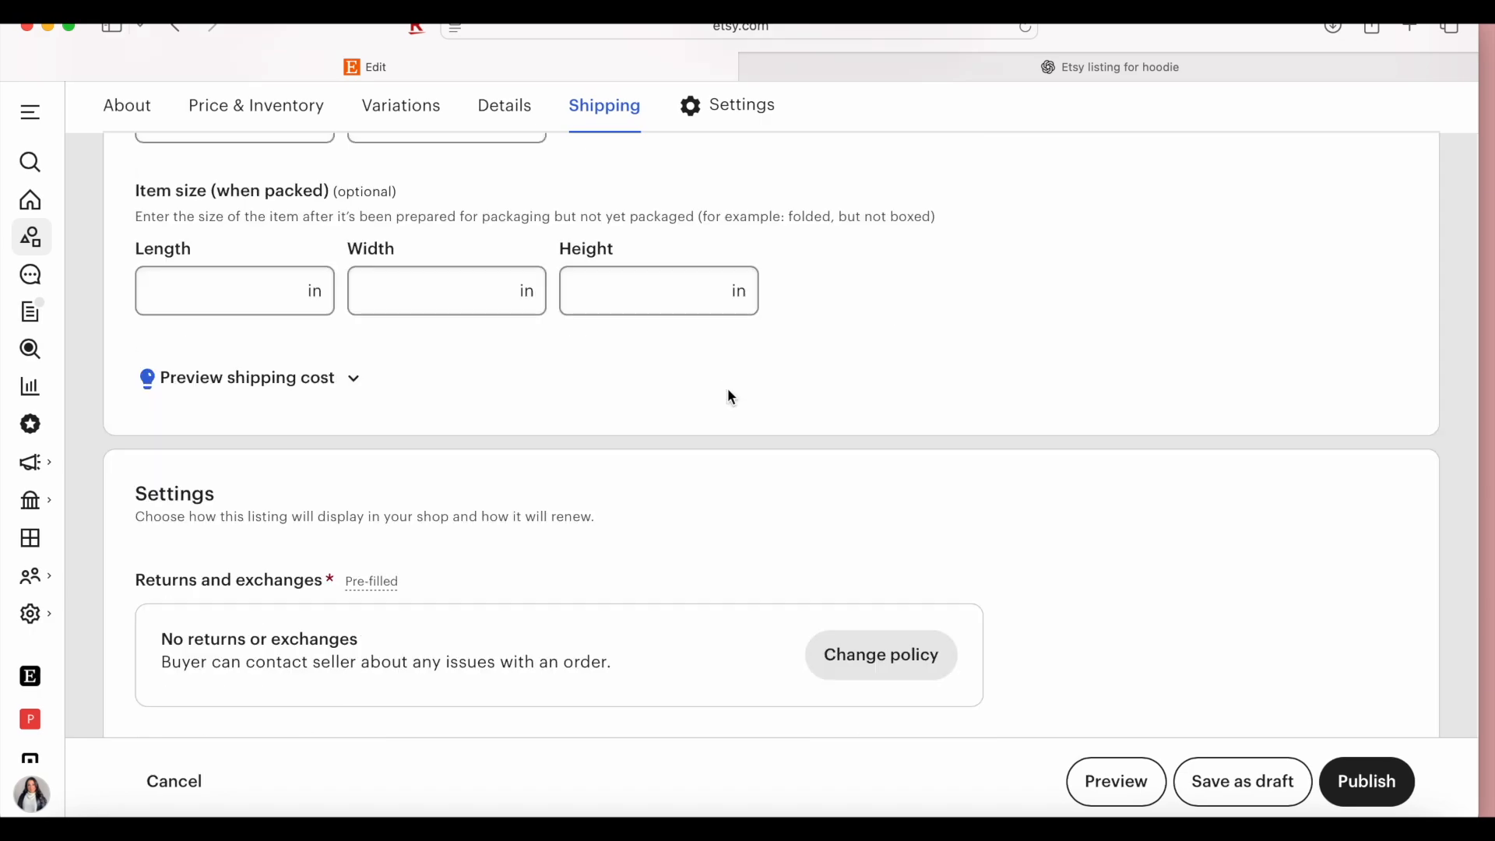
scroll(727, 388, up, 3)
scroll(732, 397, up, 1)
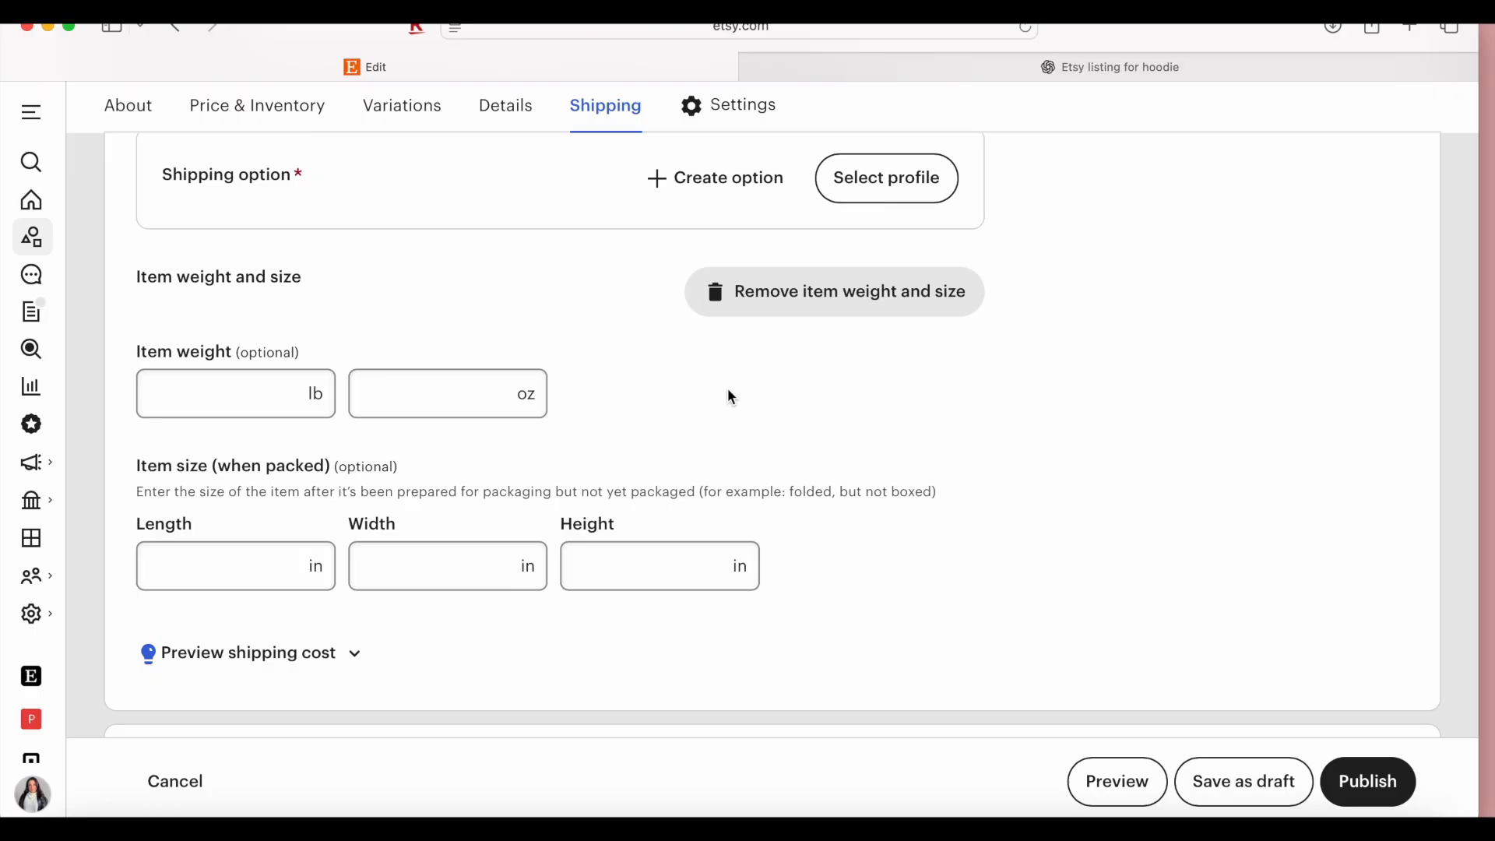
Examine the return and exchange policy form with its timeframe choices and leave it without saving.
scroll(732, 398, down, 8)
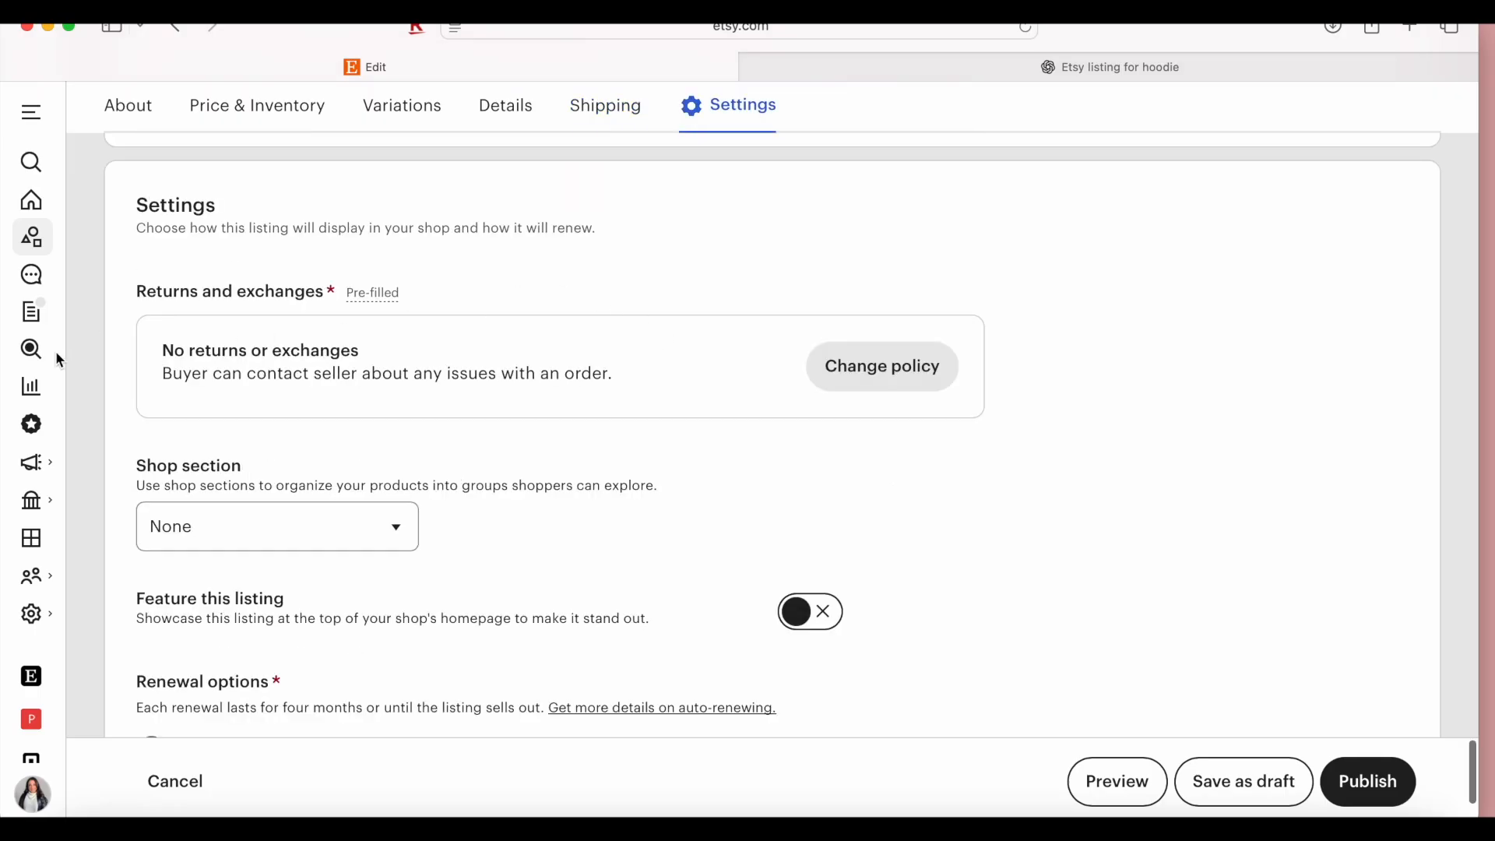
click(933, 381)
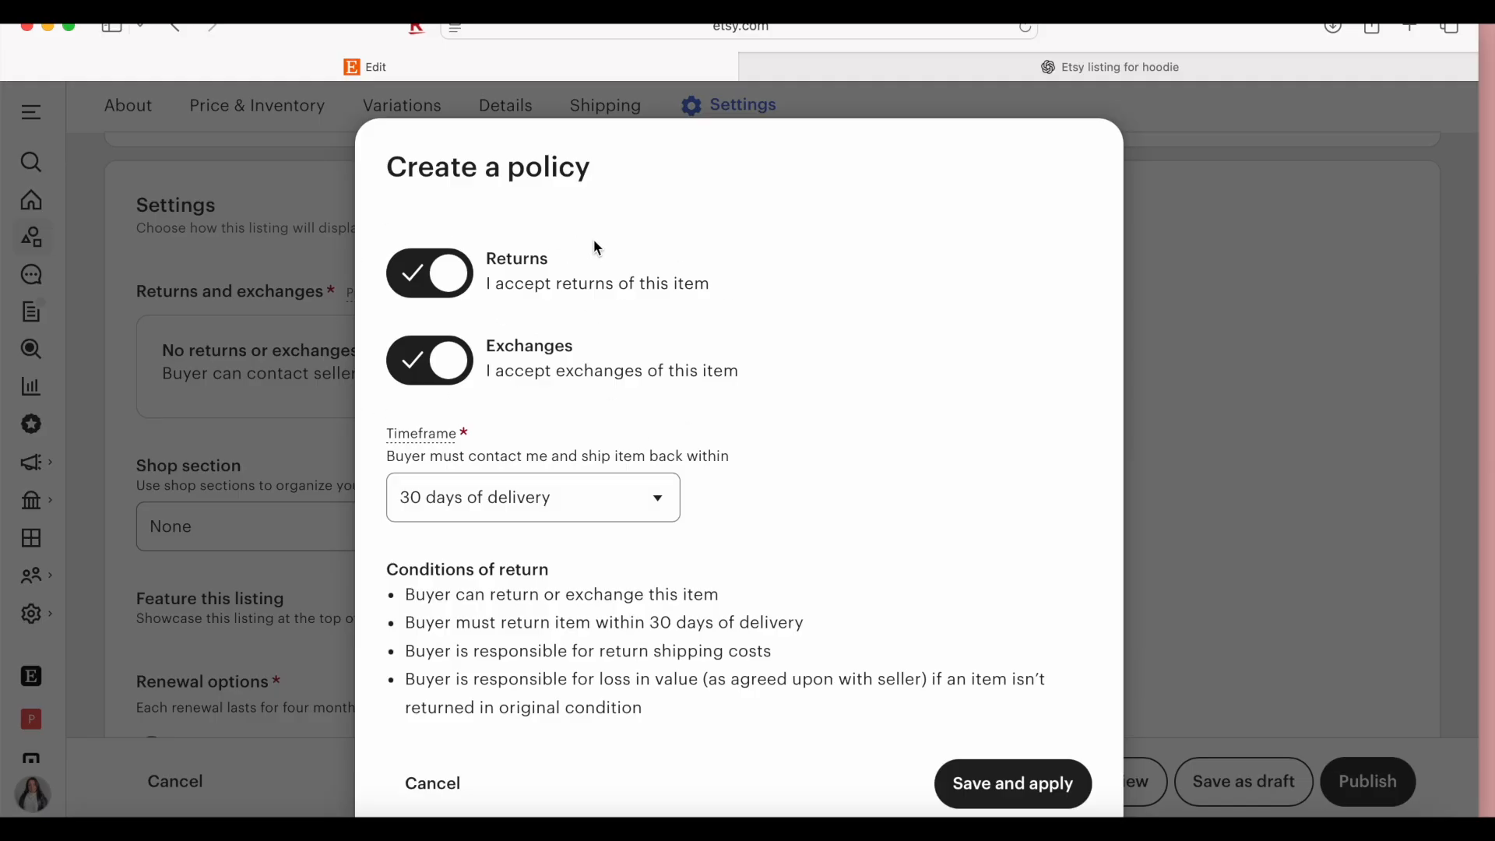
scroll(660, 497, down, 2)
click(613, 465)
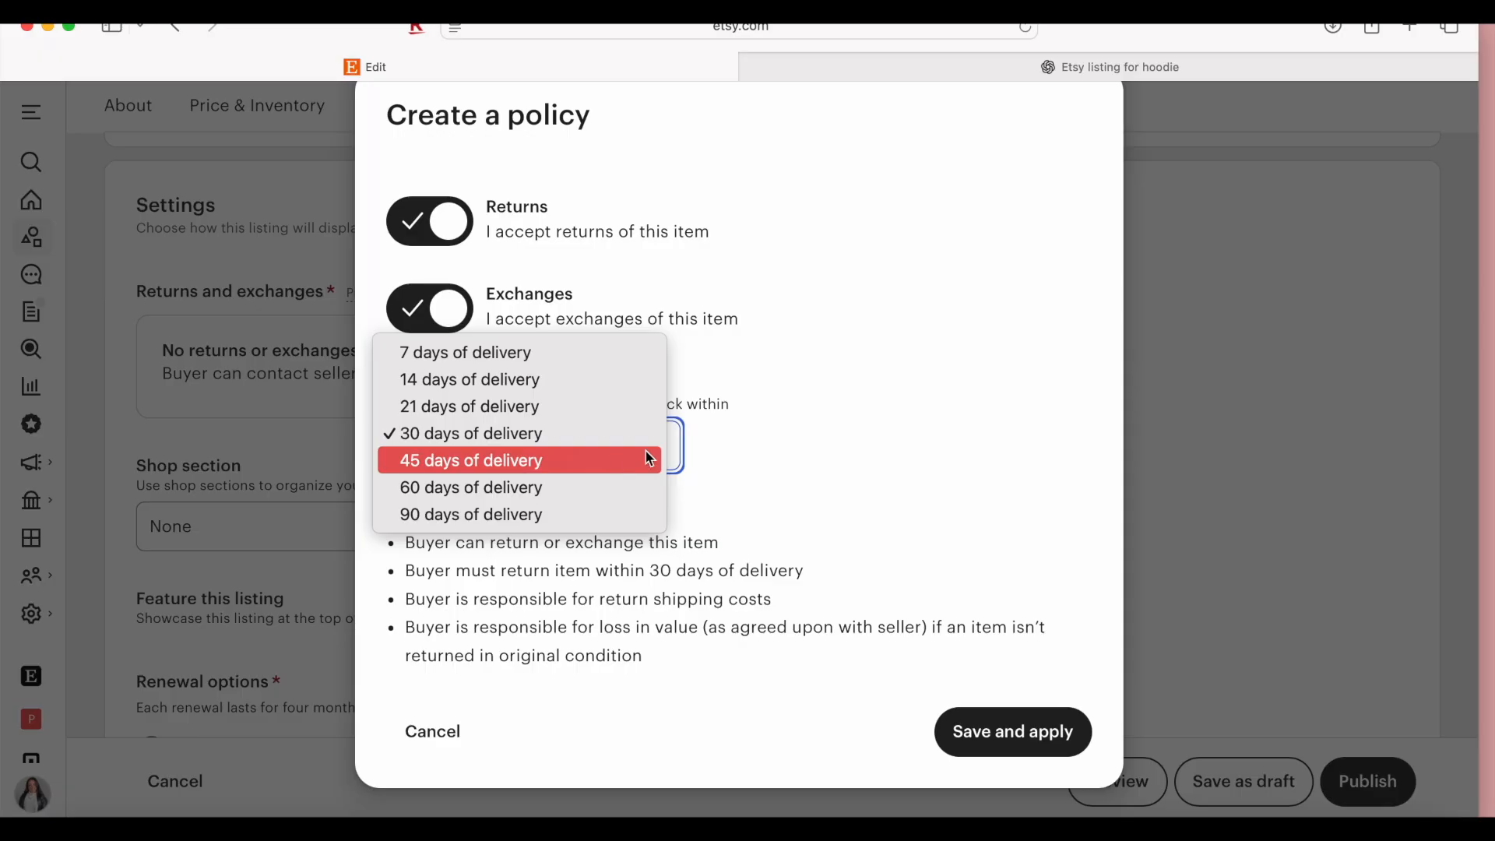
click(919, 476)
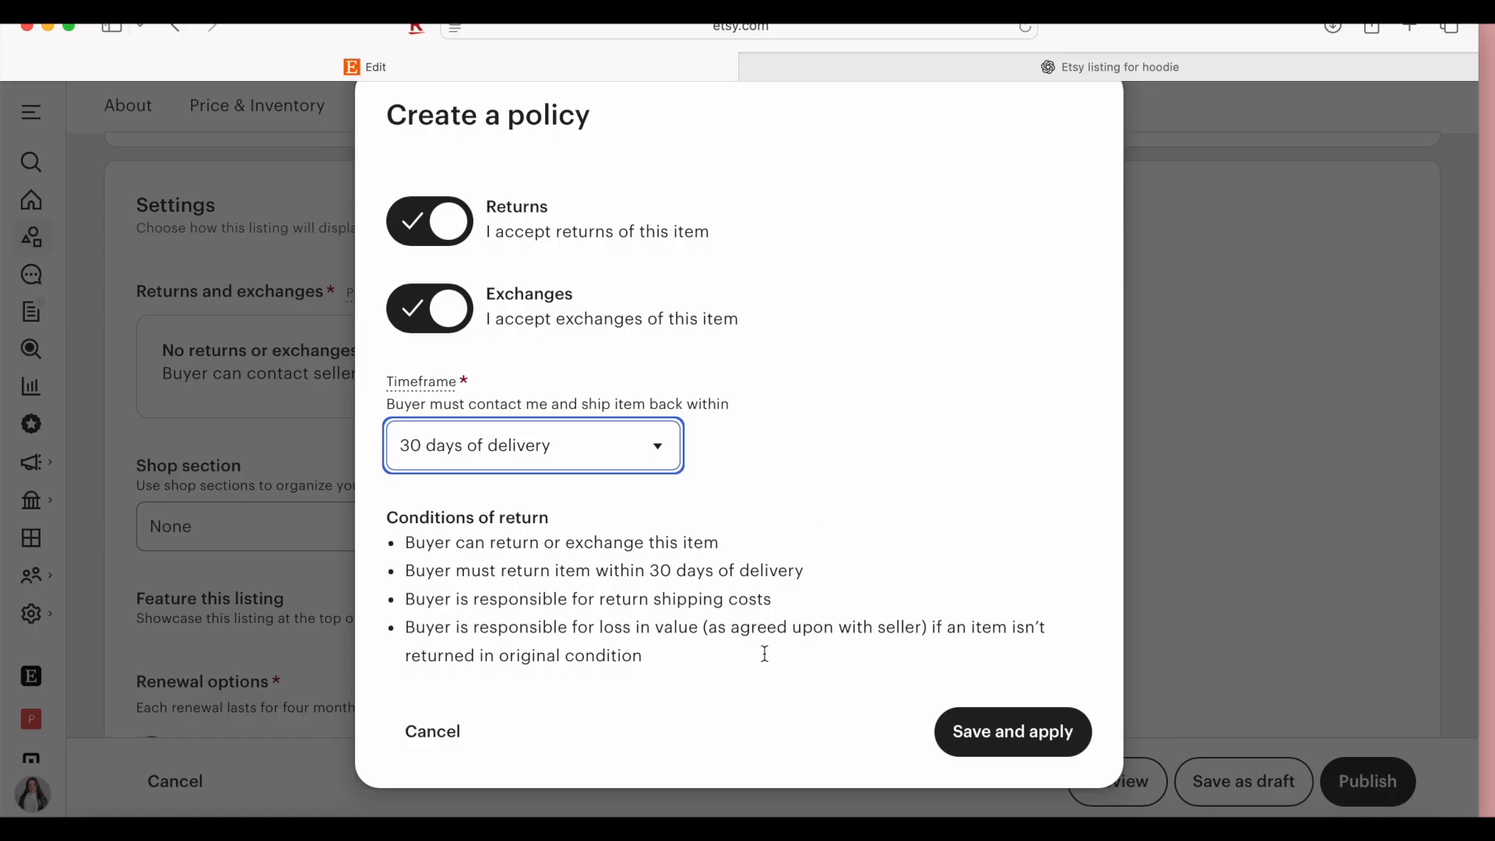
click(460, 736)
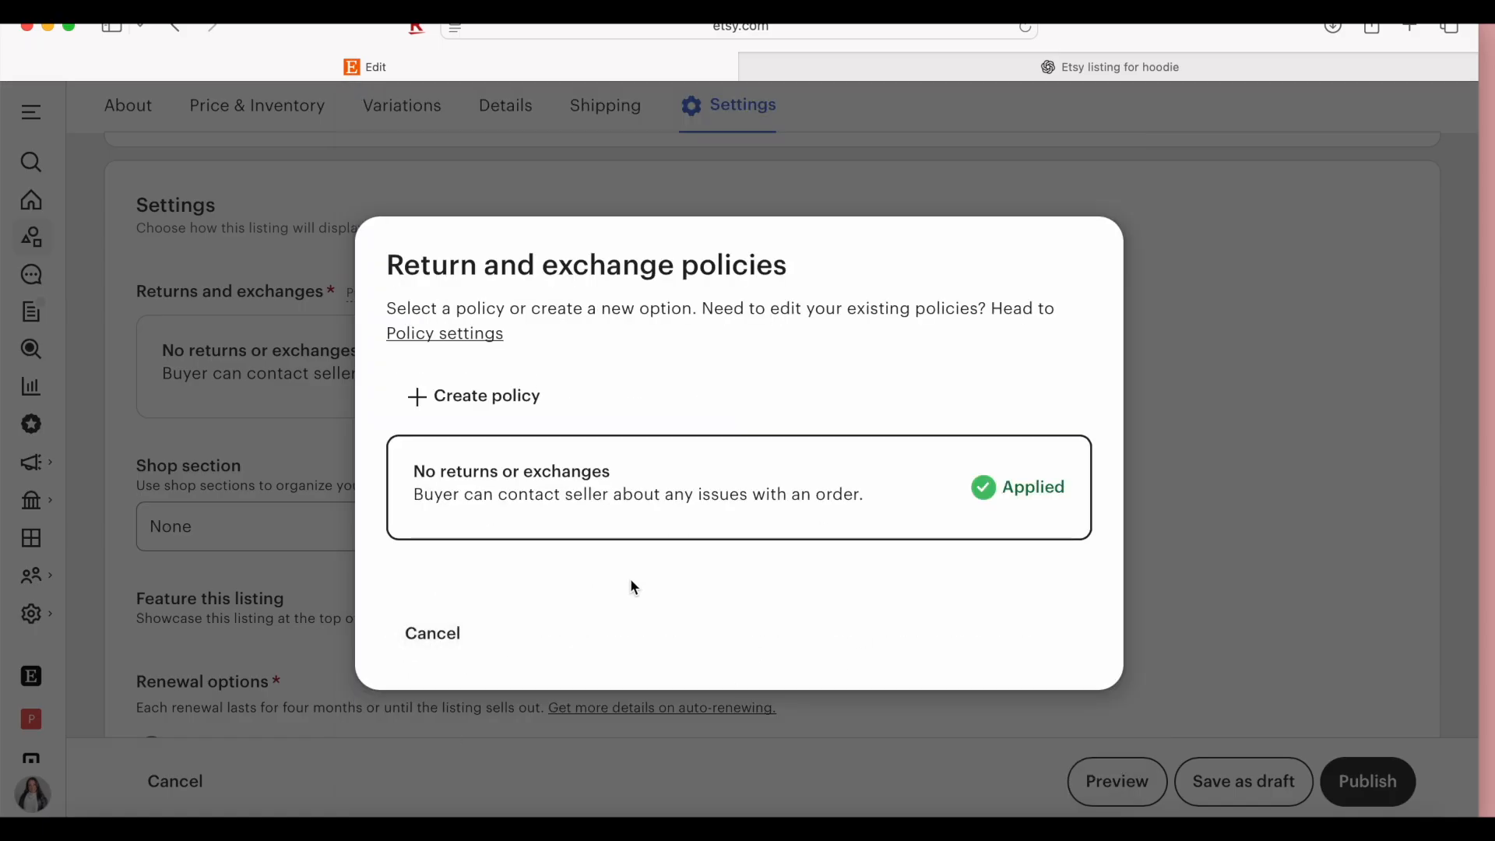
click(421, 640)
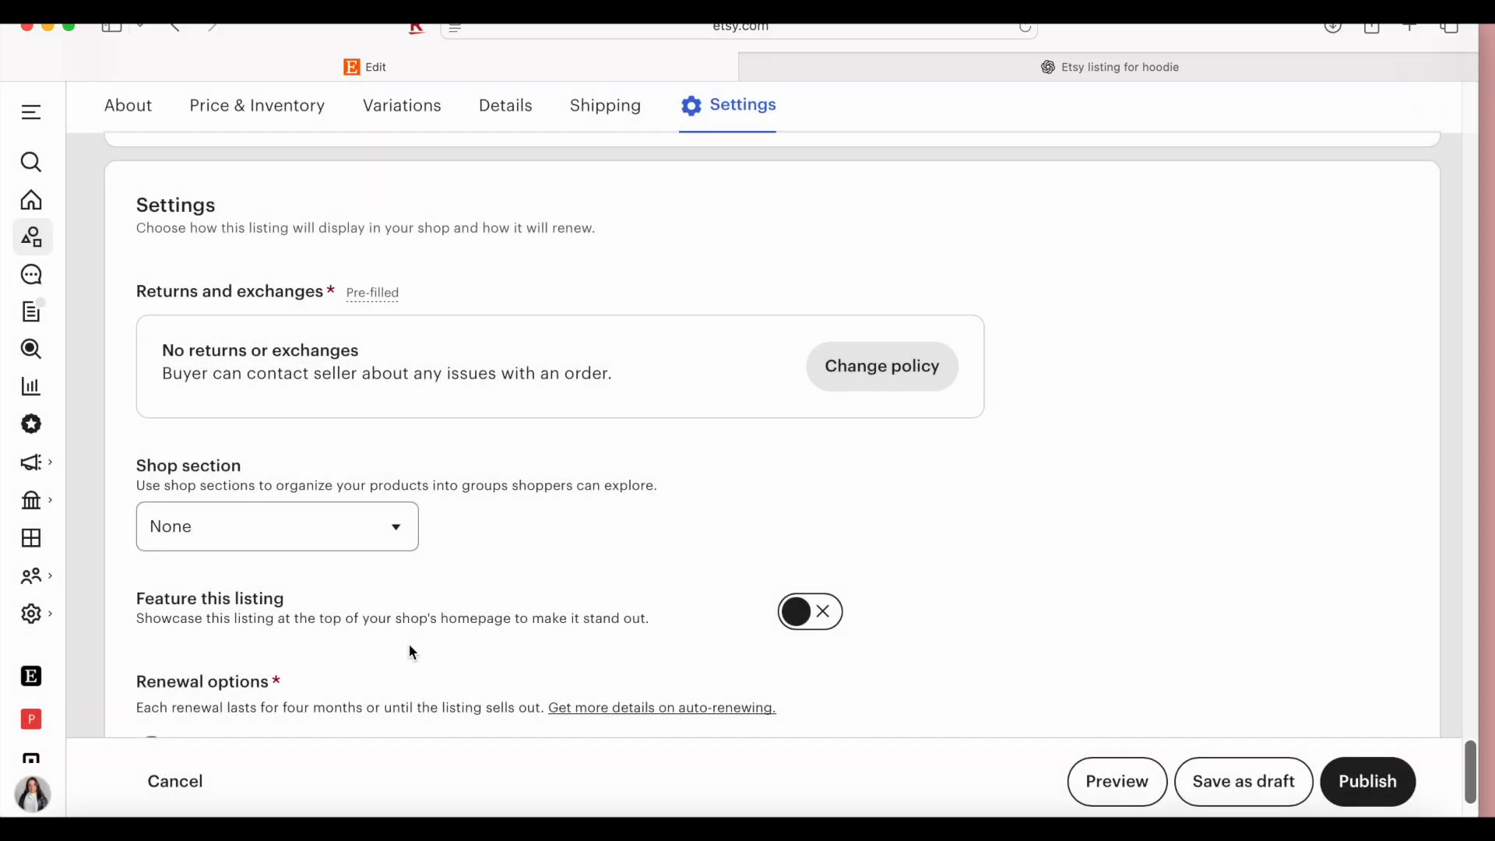
Open the listing preview and check the available size and primary color choices without selecting any.
scroll(413, 653, down, 5)
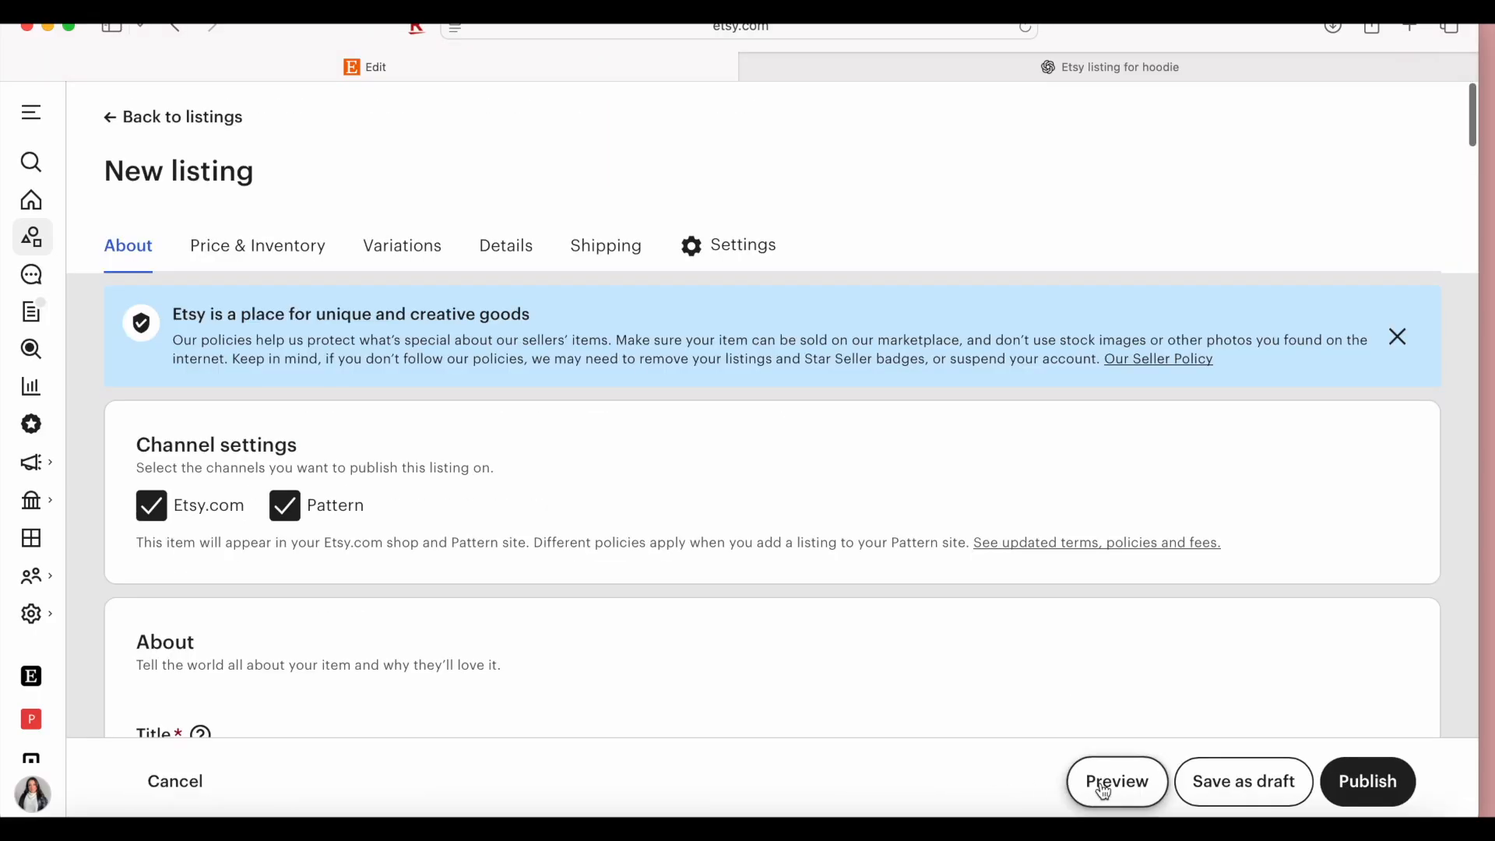
click(1102, 782)
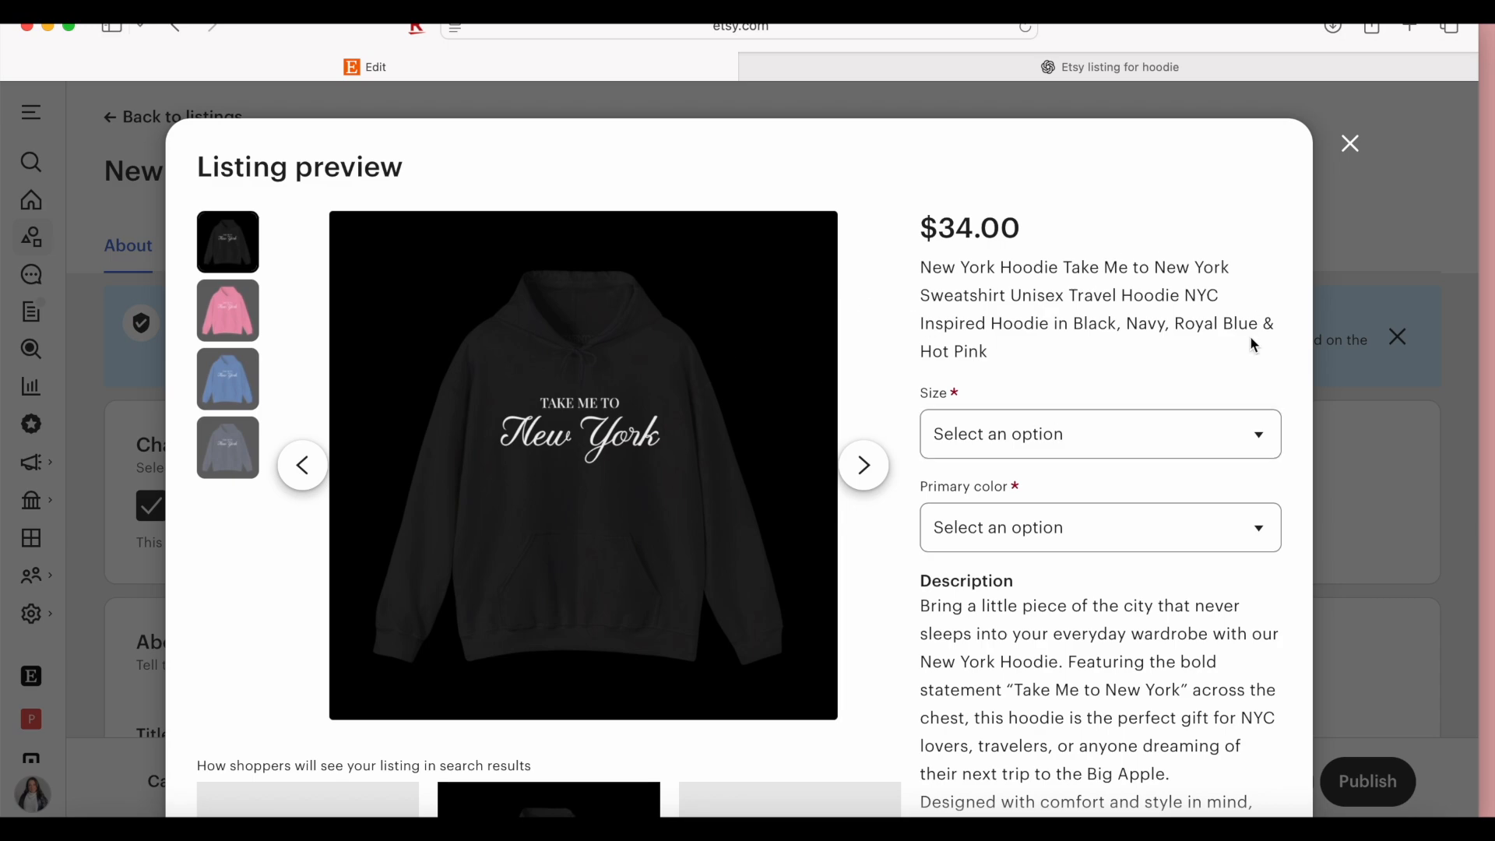
scroll(1147, 316, down, 3)
click(1139, 293)
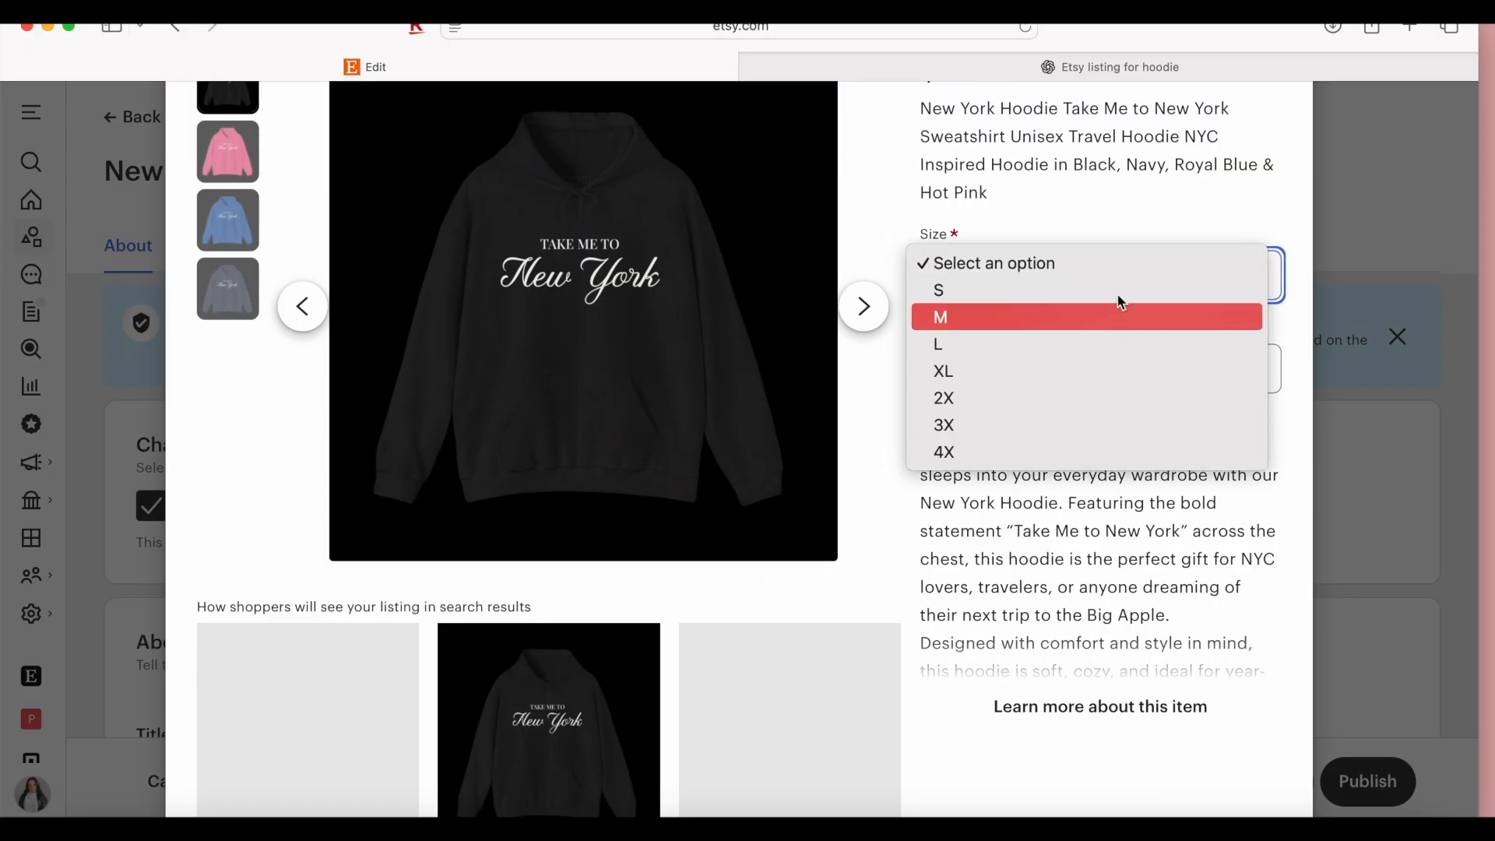
click(1122, 213)
click(1093, 362)
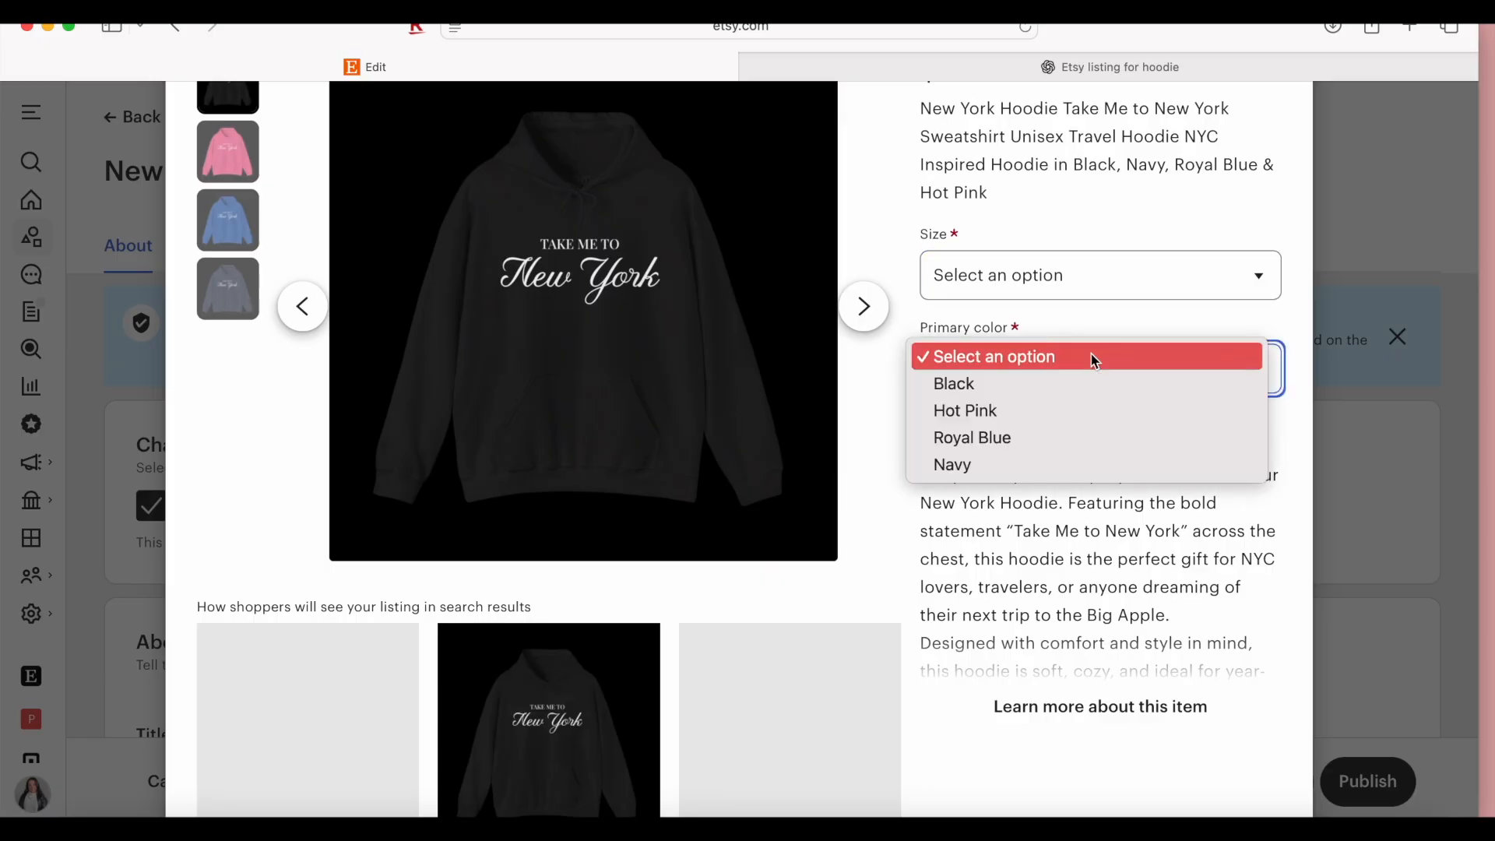
click(1087, 534)
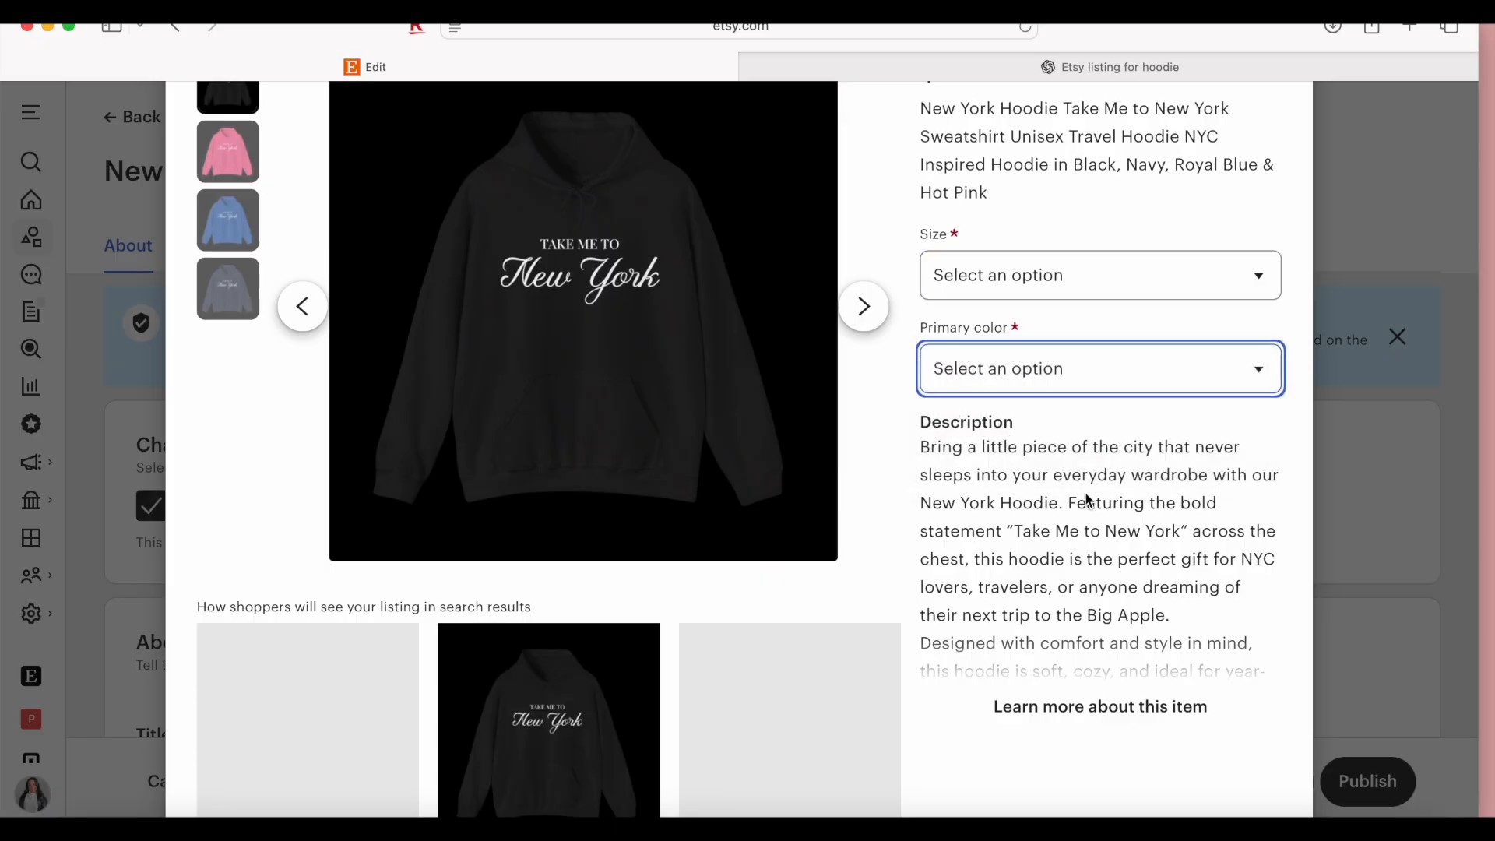
Expand the full item description in the listing preview, read through it and close the preview.
scroll(1088, 500, down, 3)
click(1088, 612)
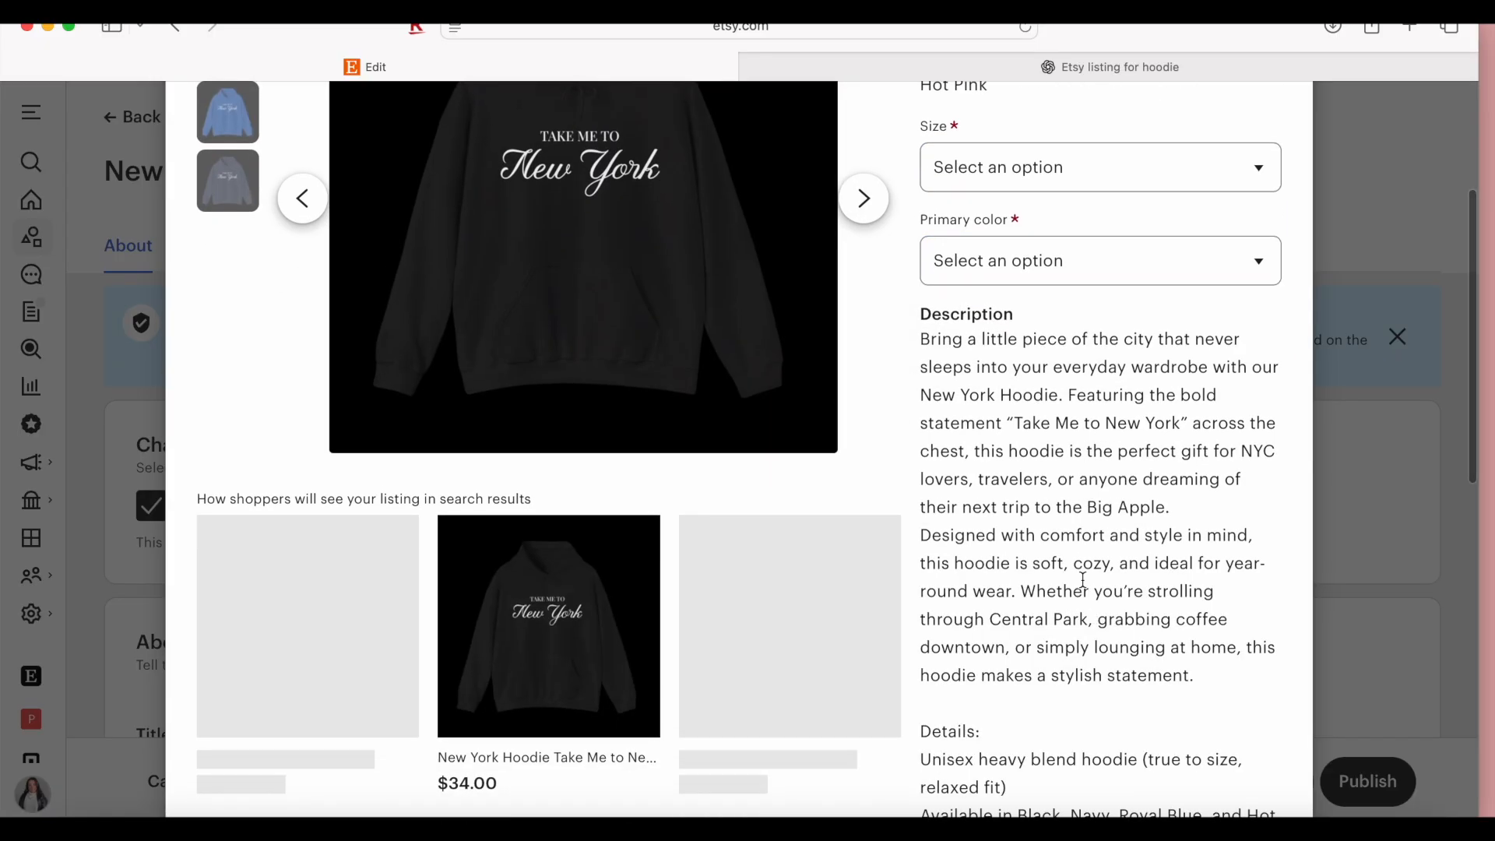
scroll(1065, 424, down, 2)
scroll(1065, 424, down, 2)
drag(921, 147, 1083, 734)
scroll(1069, 463, down, 5)
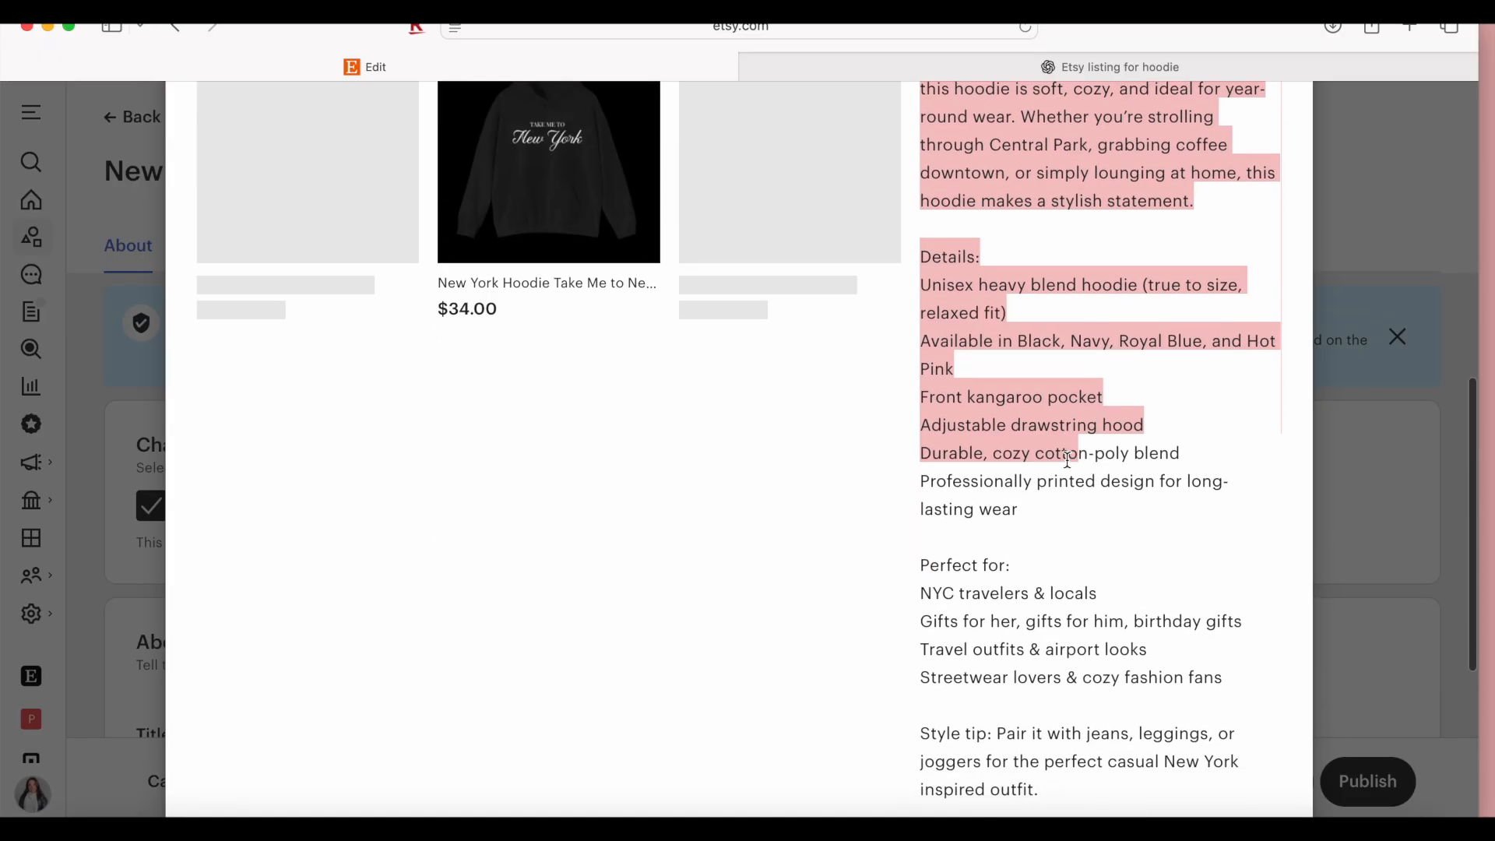
click(1044, 428)
scroll(1044, 428, up, 2)
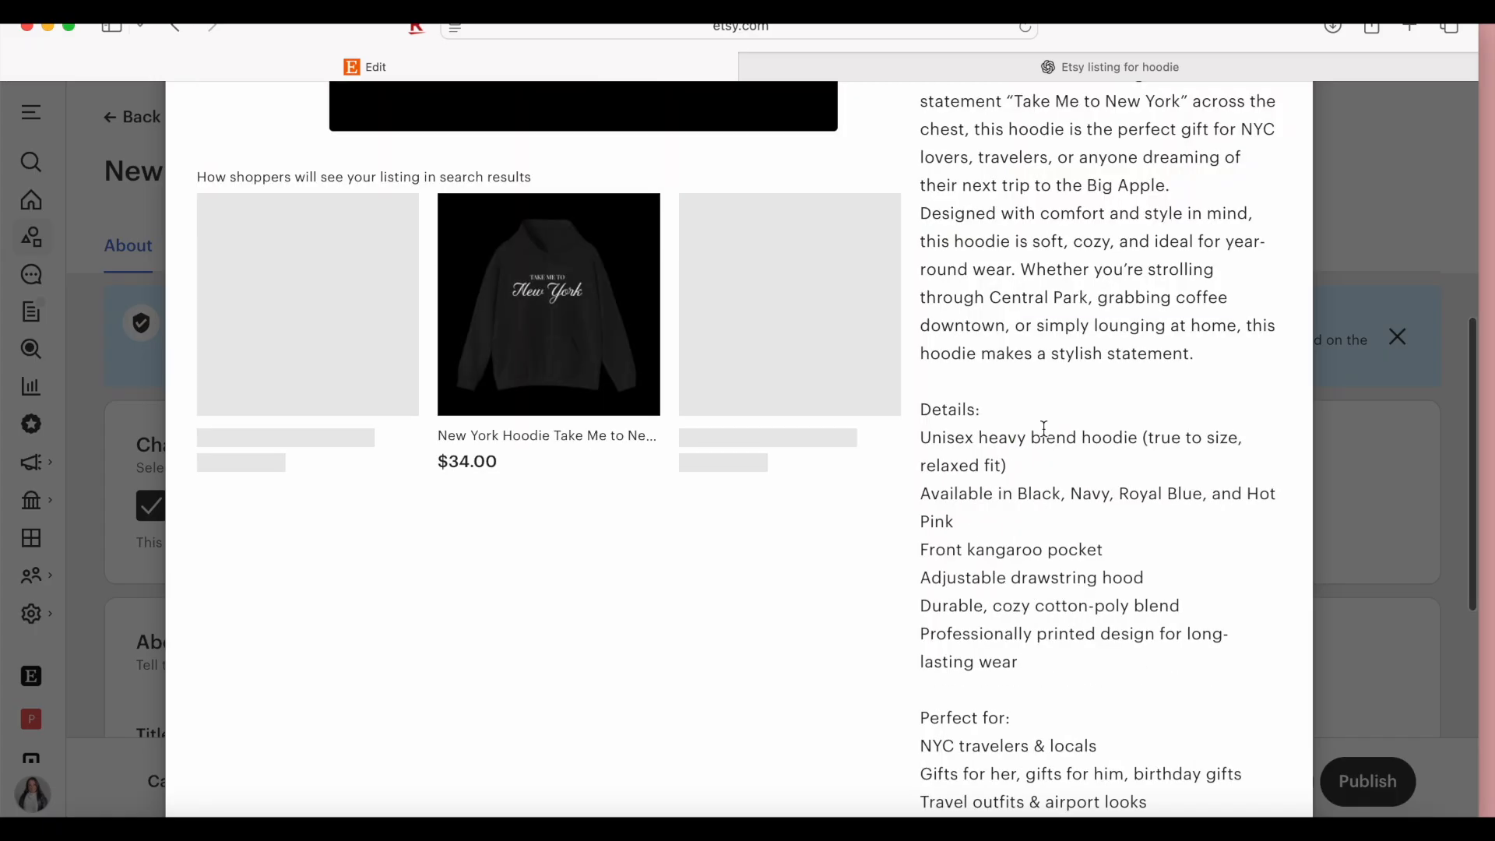
scroll(1044, 428, up, 6)
click(1353, 145)
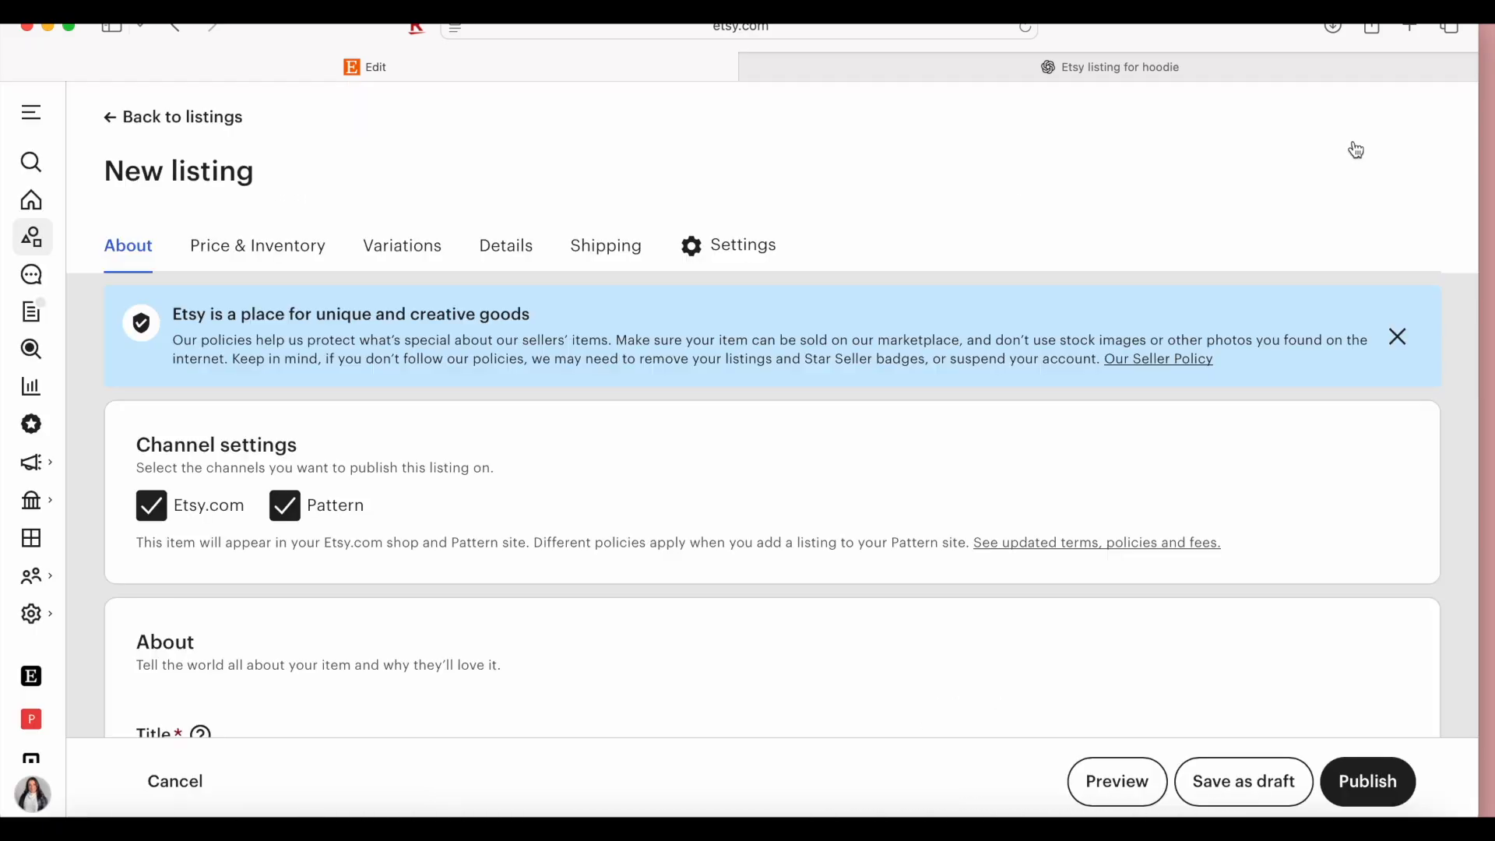
Review the title, photos and description in the new listing form.
scroll(1456, 662, down, 4)
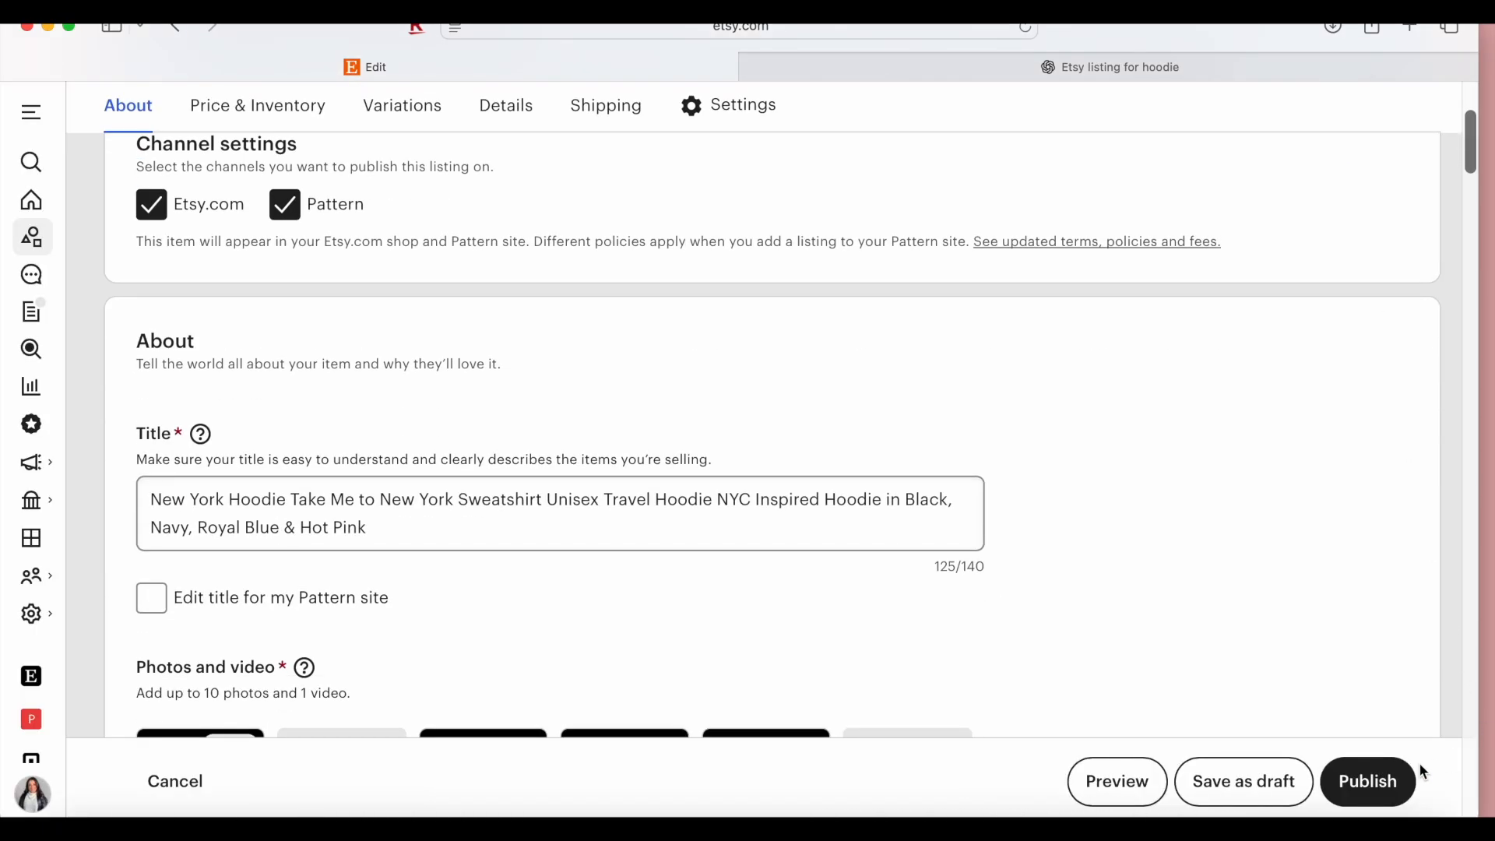
scroll(1146, 493, down, 13)
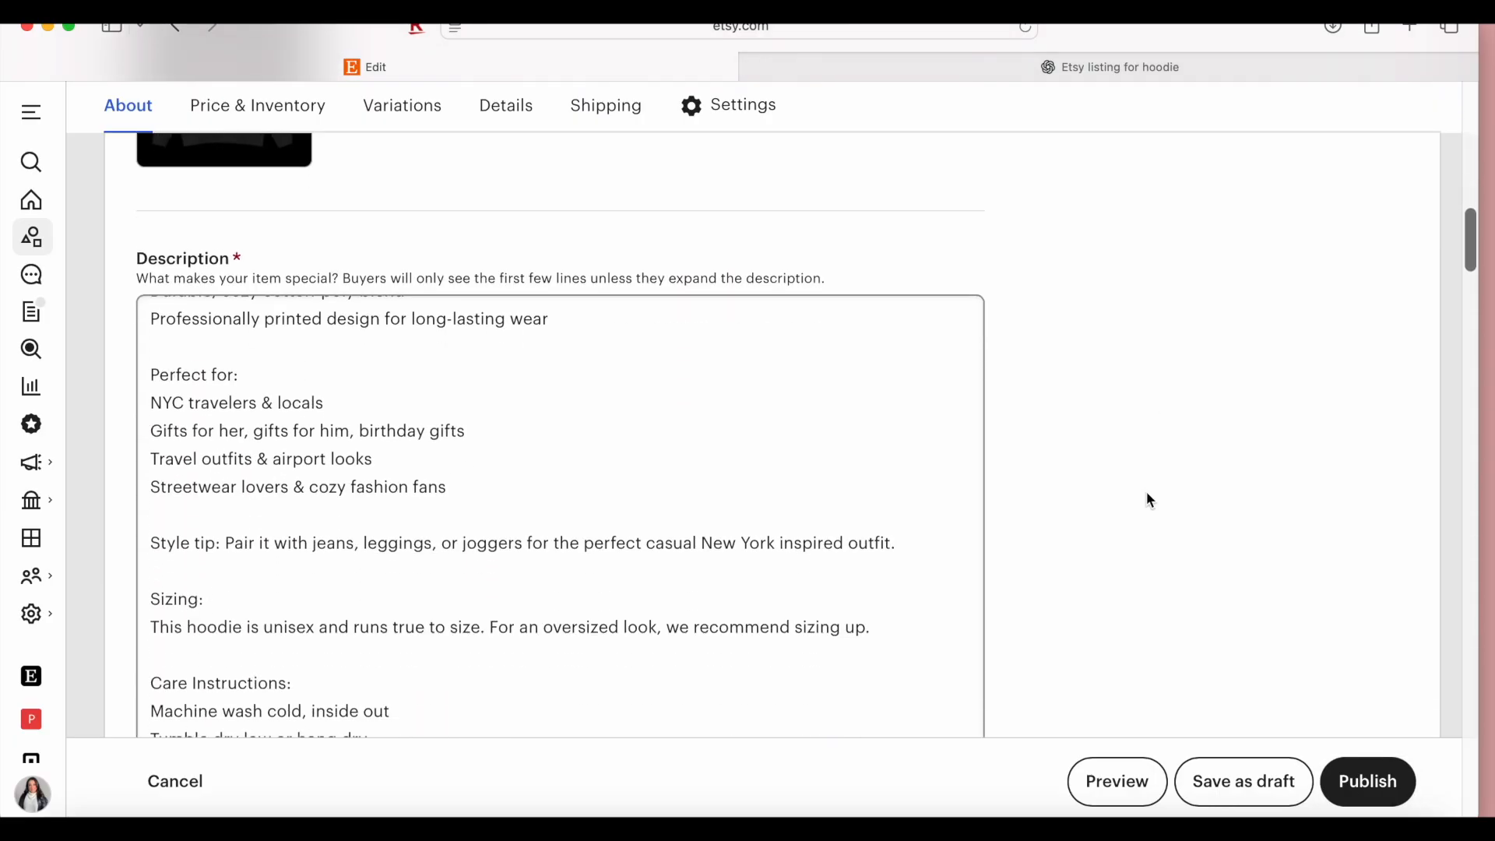
scroll(1146, 493, down, 1)
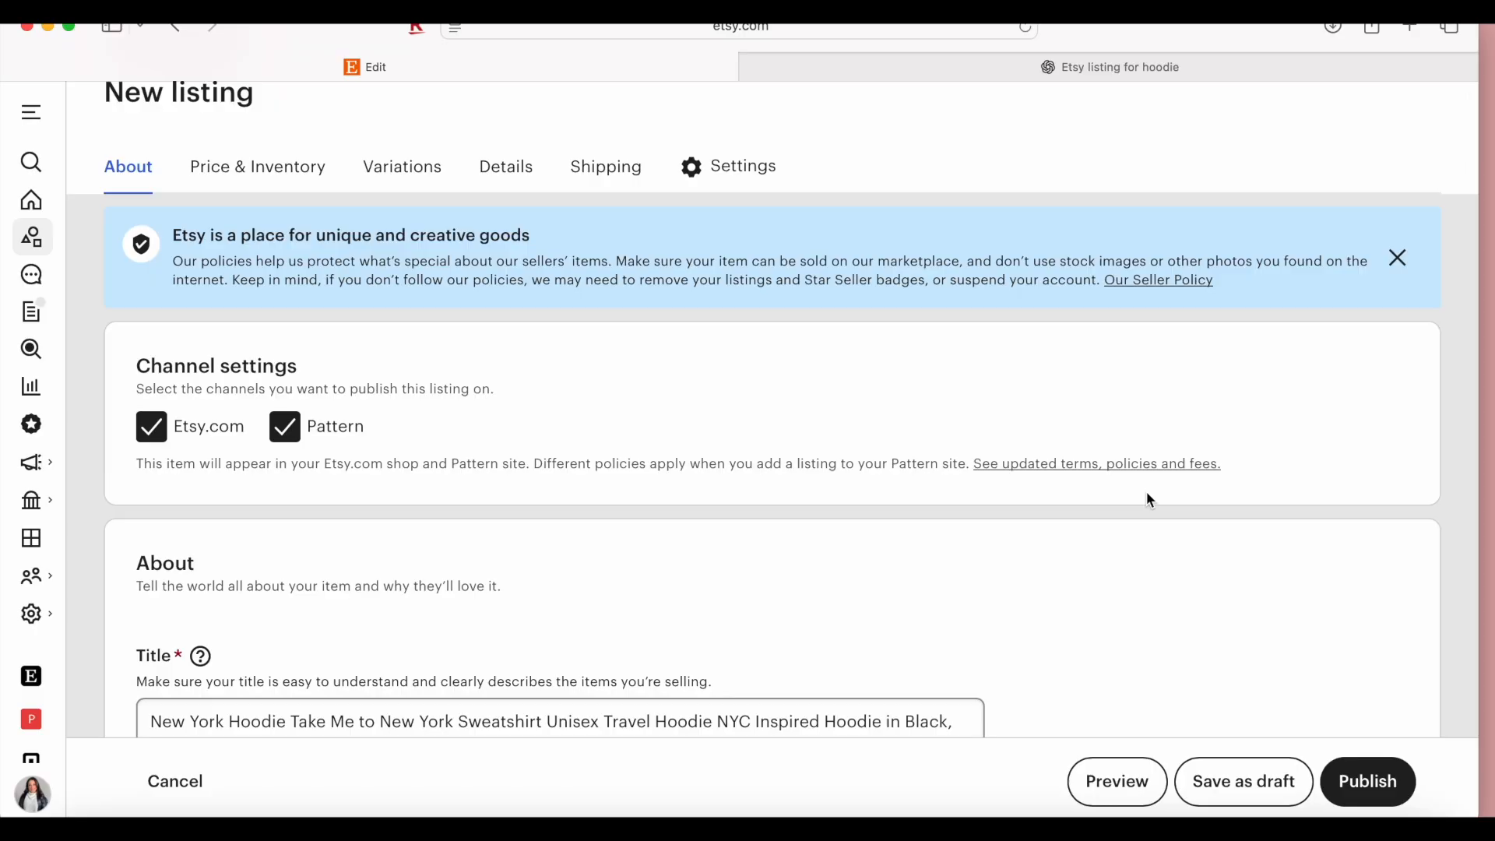
scroll(1147, 493, down, 5)
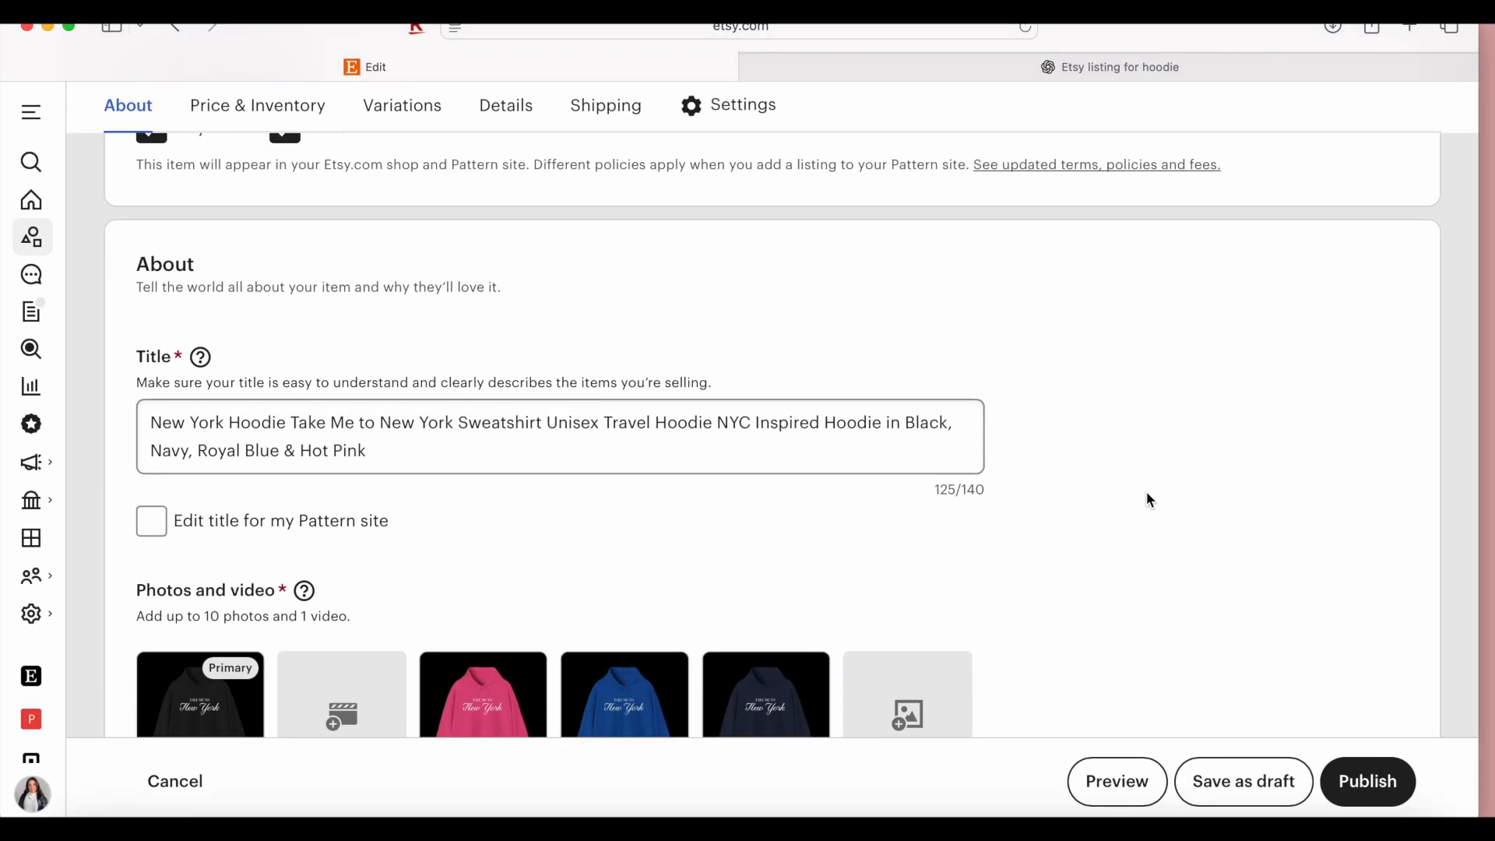
Switch to the ChatGPT conversation, look back at the original hoodie listing prompt and return to the Etsy listing.
click(1104, 69)
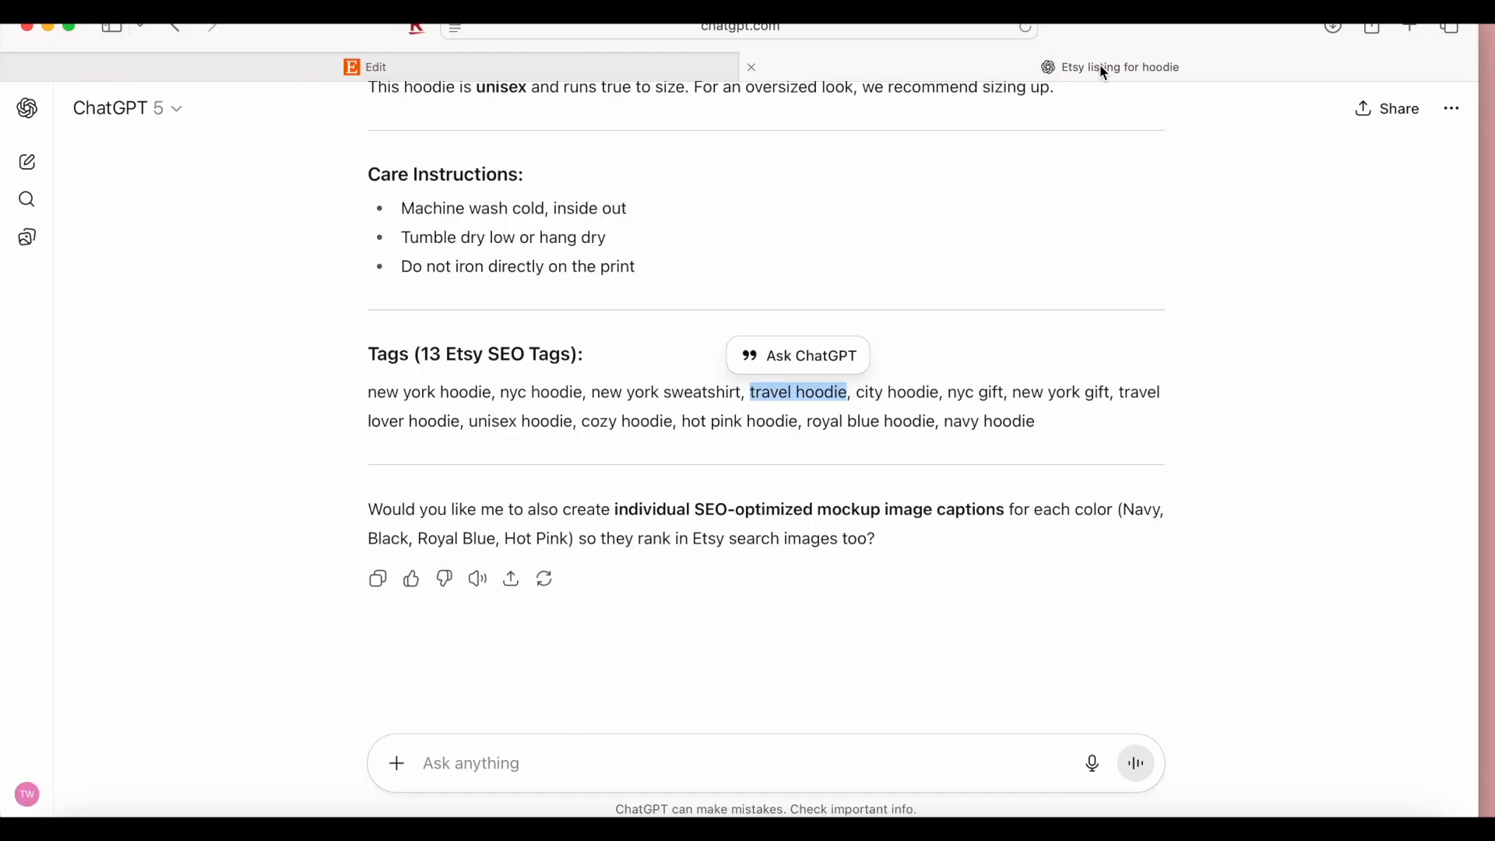
scroll(877, 530, up, 15)
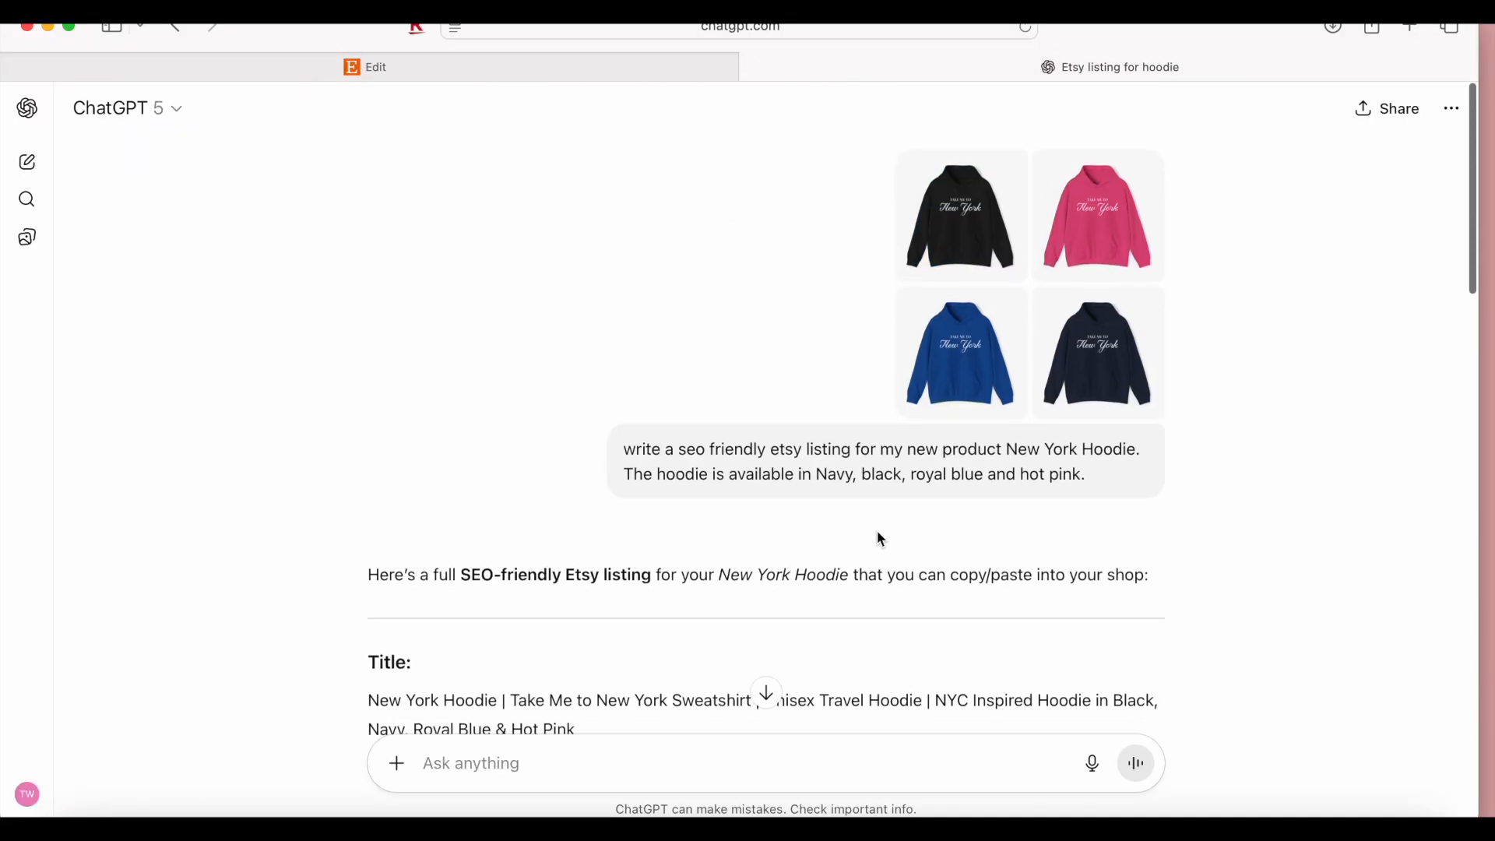
click(518, 68)
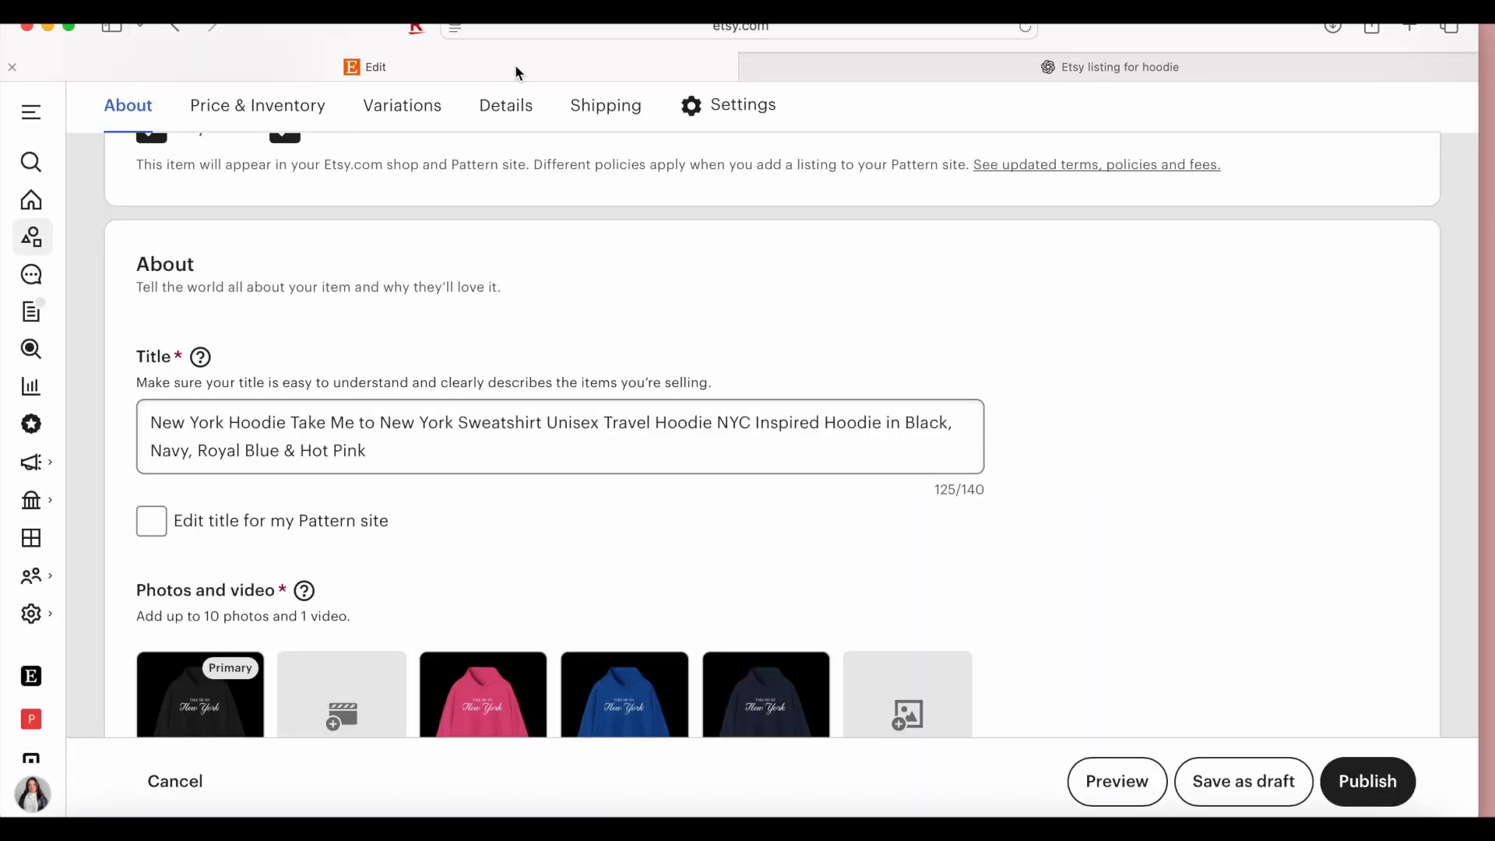